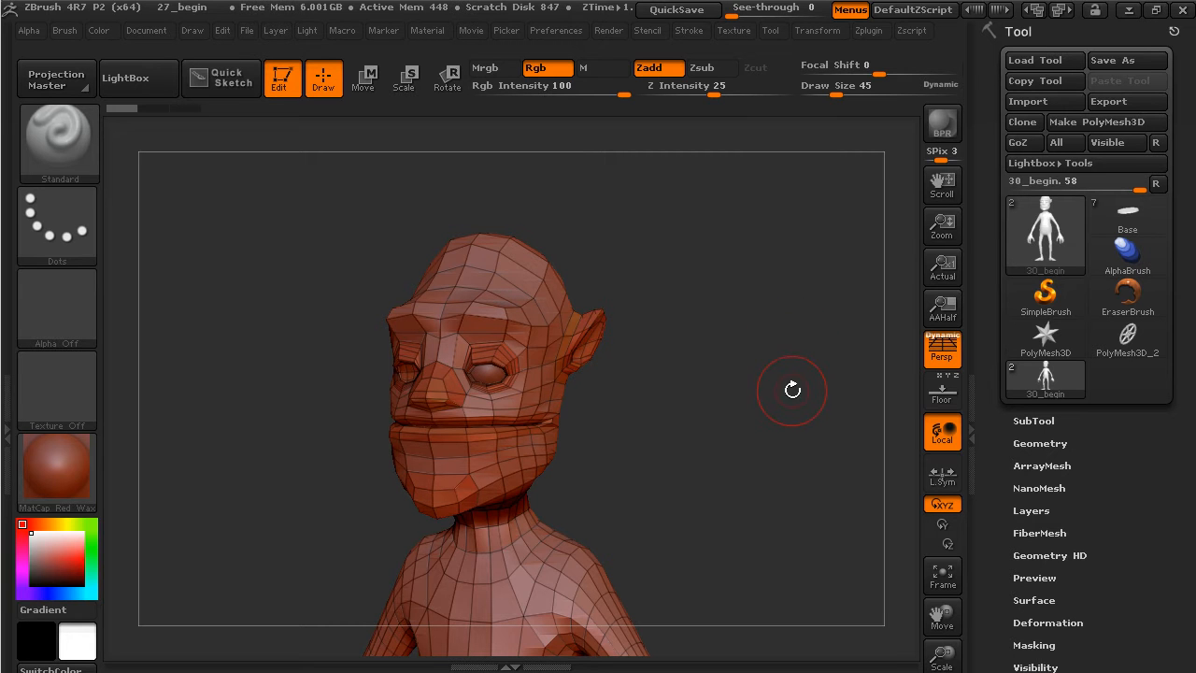
Step: Subdivide the character mesh repeatedly until the head has enough resolution for sculpting, and hide its polyframe
left_click_drag(683, 352, 787, 445)
left_click_drag(773, 372, 641, 381)
mouse_move(762, 463)
left_mouse_down()
mouse_move(772, 468)
mouse_move(758, 469)
left_mouse_up()
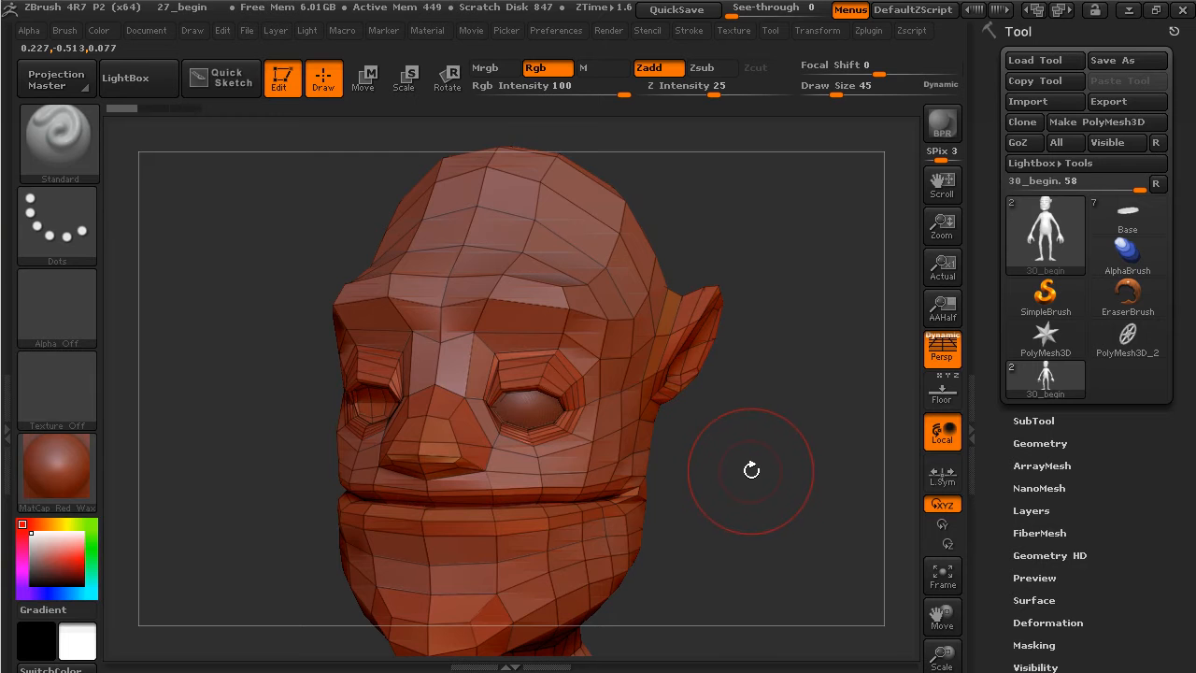
key("ctrl+d")
mouse_move(761, 454)
left_mouse_down()
mouse_move(804, 414)
mouse_move(815, 440)
left_mouse_up()
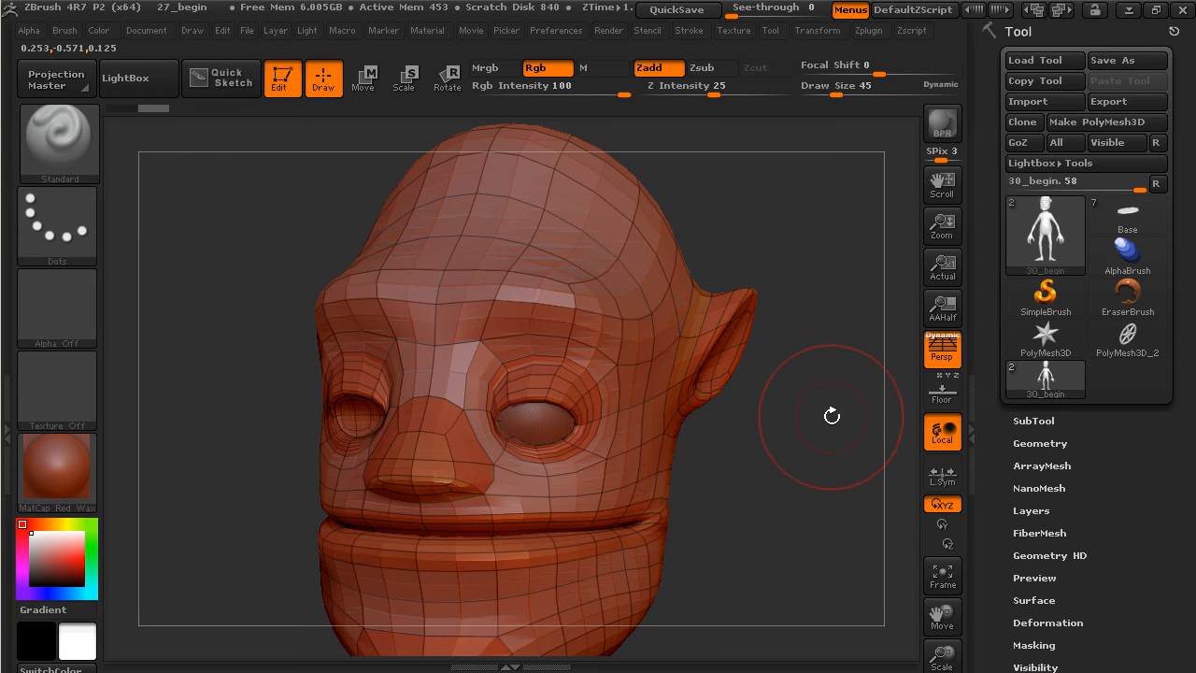
key("ctrl+d")
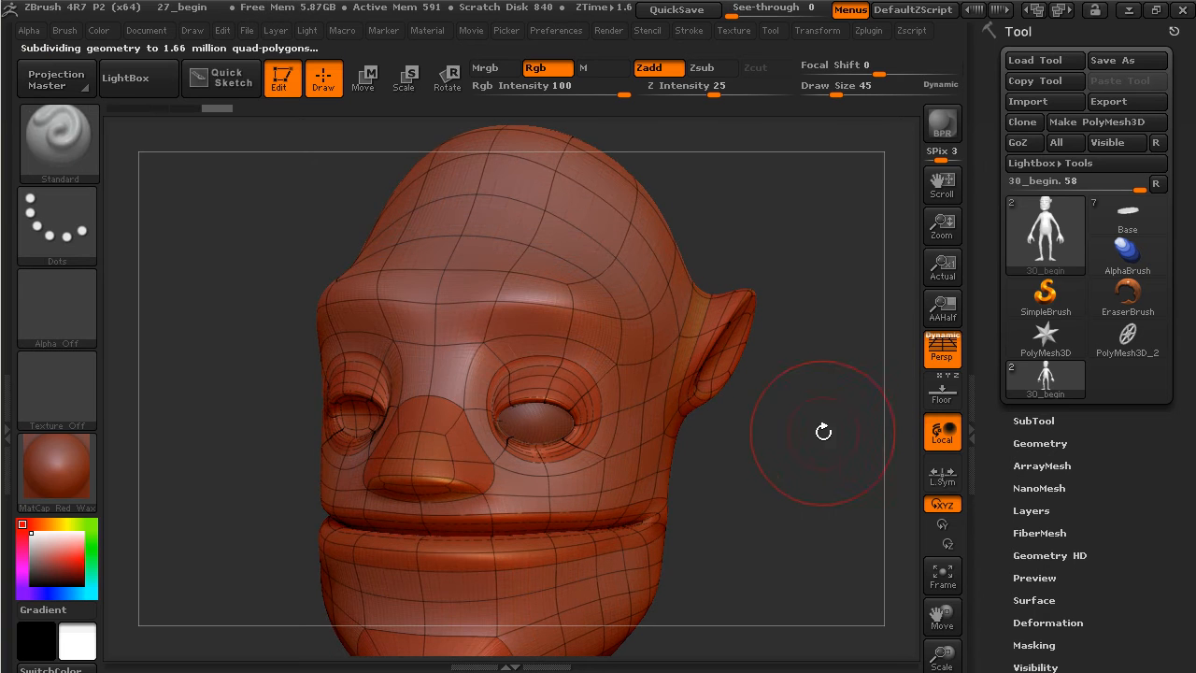
key("shift")
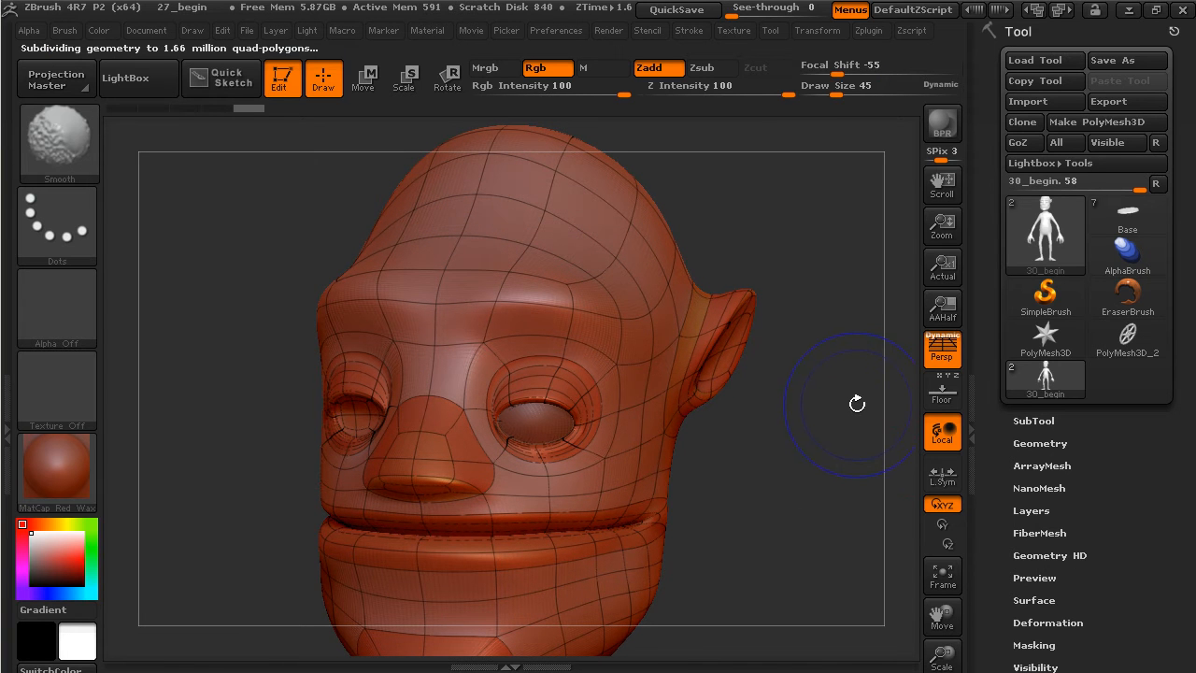
key("shift+f")
Step: Carve mirrored frown creases between the brows and up the forehead with the Dam_Standard brush at draw size 30, smoothing them slightly
mouse_move(857, 407)
left_mouse_down()
mouse_move(844, 409)
mouse_move(831, 465)
left_mouse_up()
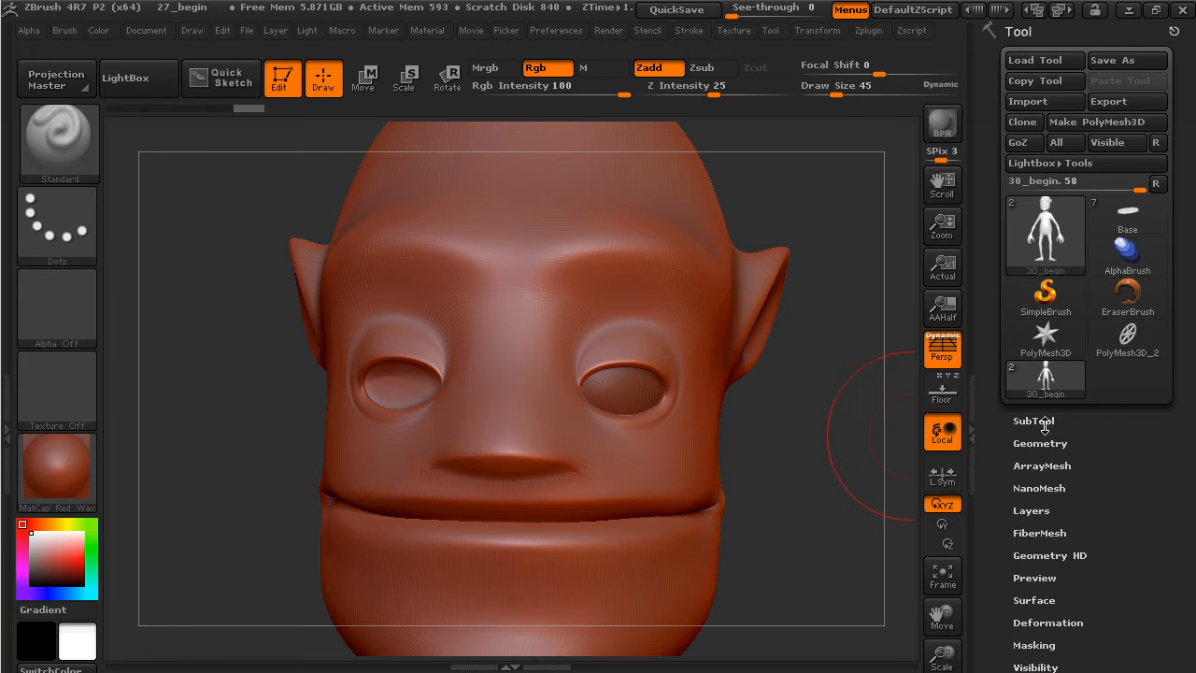
left_click_drag(824, 416, 834, 414)
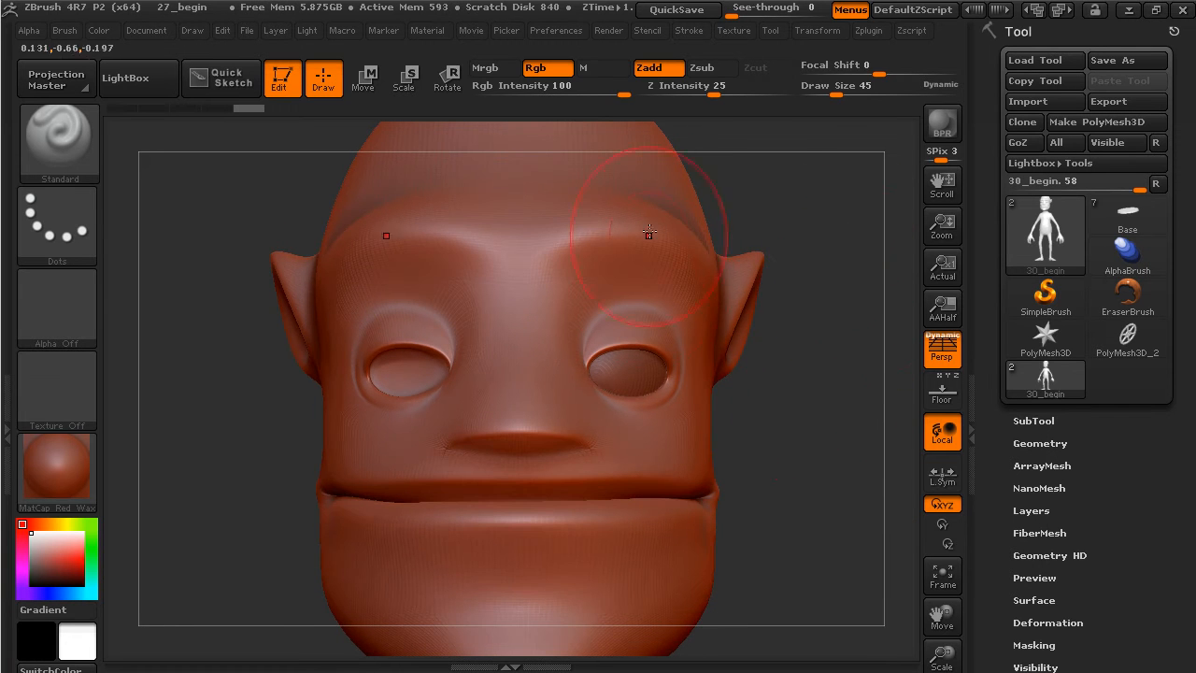
left_click(56, 139)
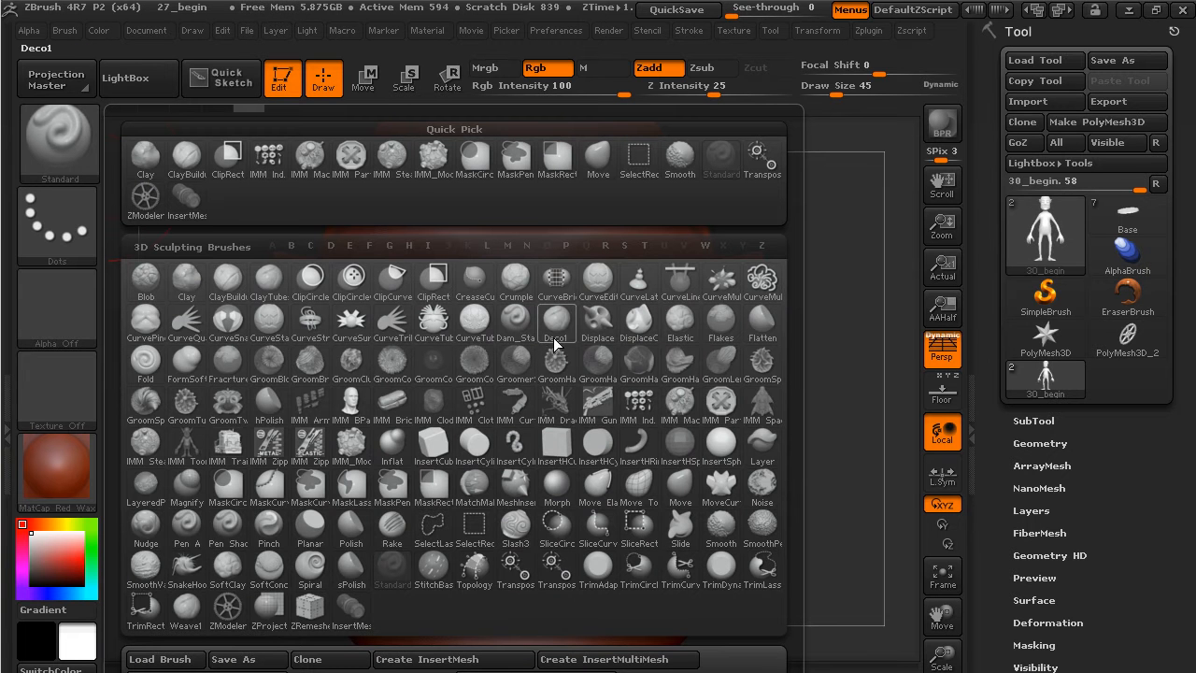
left_click(519, 325)
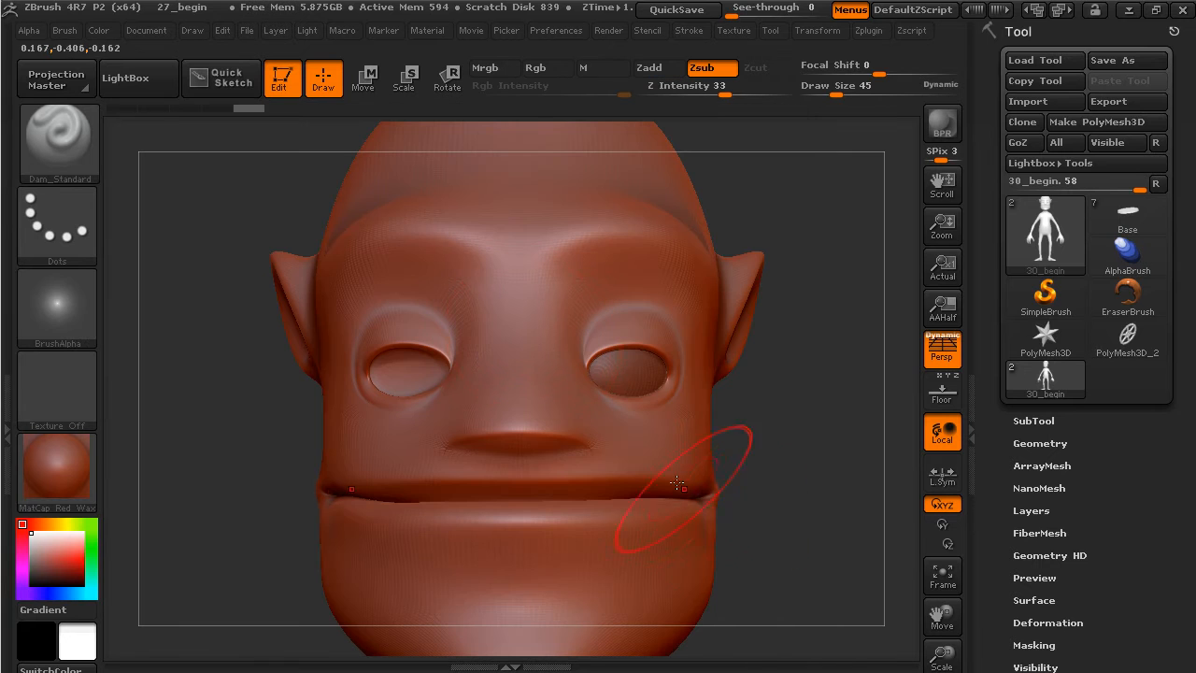
left_click_drag(839, 93, 831, 92)
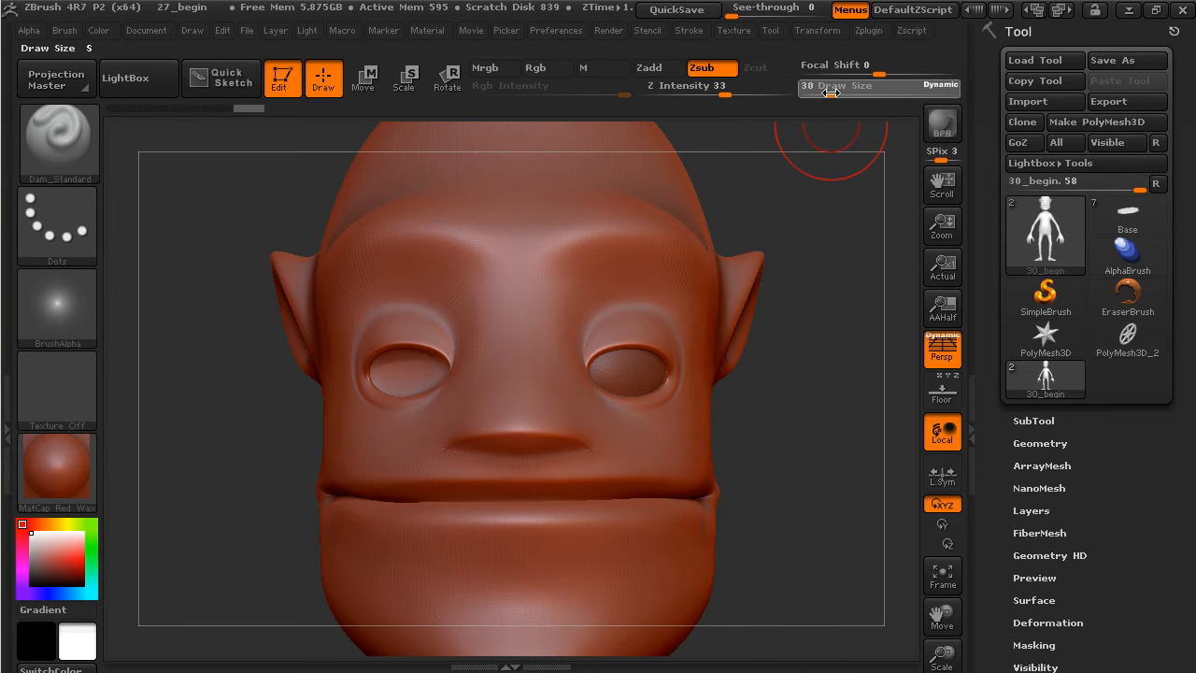
left_click_drag(838, 238, 814, 331, "alt")
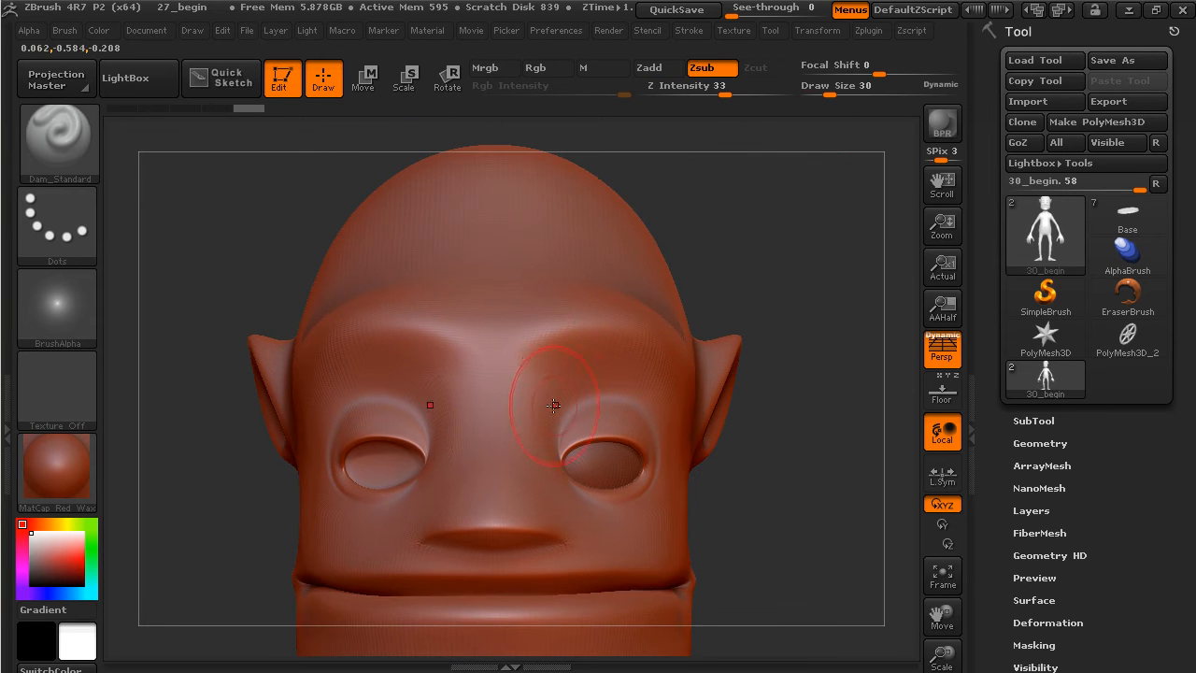
left_click(868, 32)
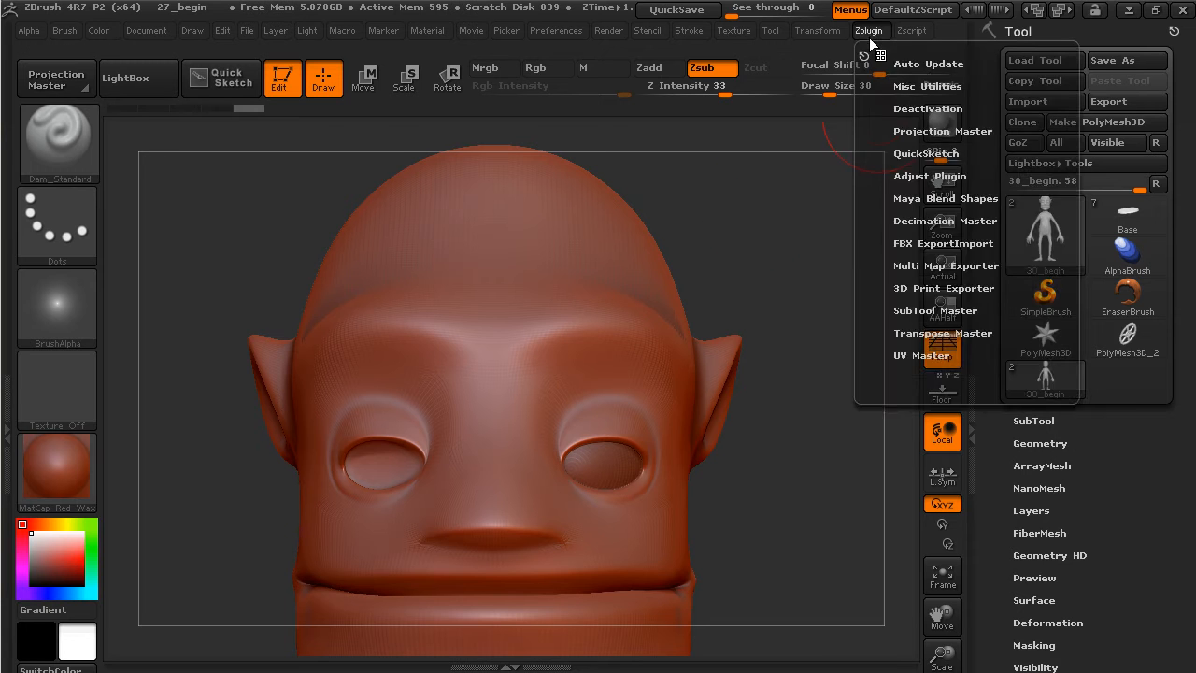
left_click(826, 30)
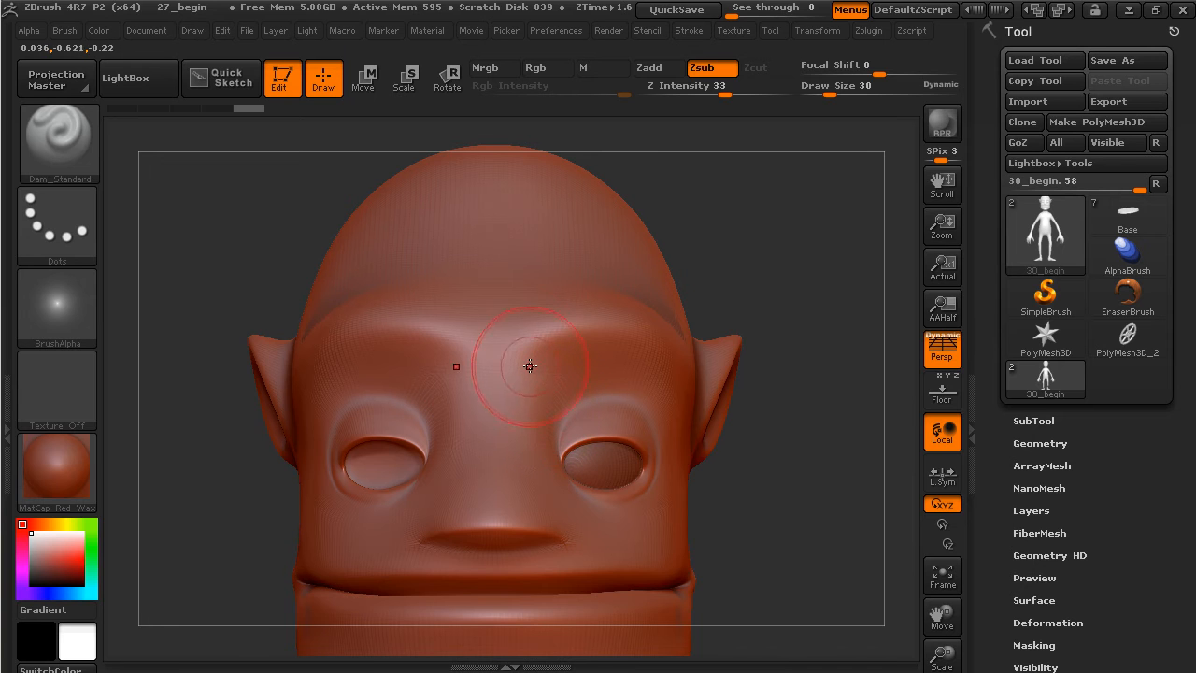
left_click_drag(508, 339, 544, 388)
left_click_drag(508, 336, 558, 270)
mouse_move(508, 315)
left_mouse_down()
mouse_move(555, 270)
mouse_move(513, 306)
mouse_move(537, 383)
left_mouse_up()
key("shift")
mouse_move(542, 387)
left_mouse_down()
mouse_move(515, 314)
mouse_move(561, 277)
left_mouse_up()
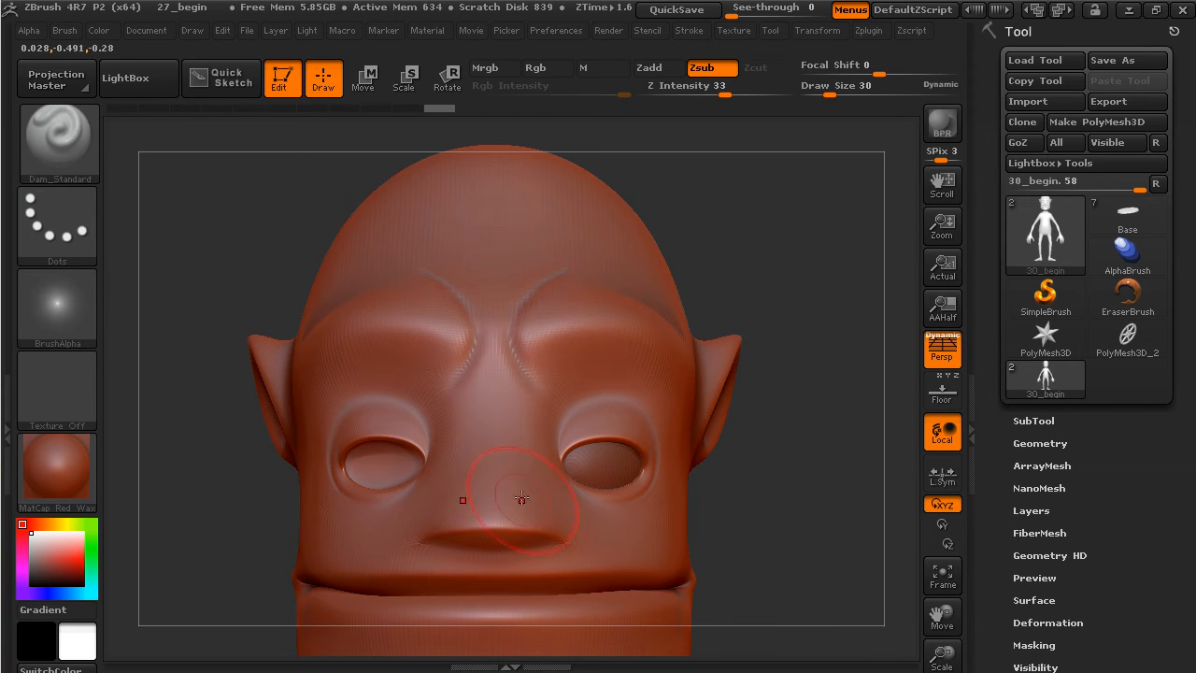
Step: Carve creases around the nostril corners and along both sides of the nose, softening the side lines
left_click_drag(846, 360, 865, 365)
left_click_drag(547, 545, 562, 509)
left_click_drag(536, 419, 561, 514)
left_click_drag(561, 464, 566, 525, "shift")
Step: Carve curved folds around the mouth corners and a crease in the cheek just above them
mouse_move(828, 507)
left_mouse_down()
mouse_move(794, 446)
mouse_move(748, 421)
left_mouse_up()
mouse_move(781, 461)
left_mouse_down()
mouse_move(779, 477)
mouse_move(735, 477)
left_mouse_up()
left_click_drag(896, 518, 864, 516)
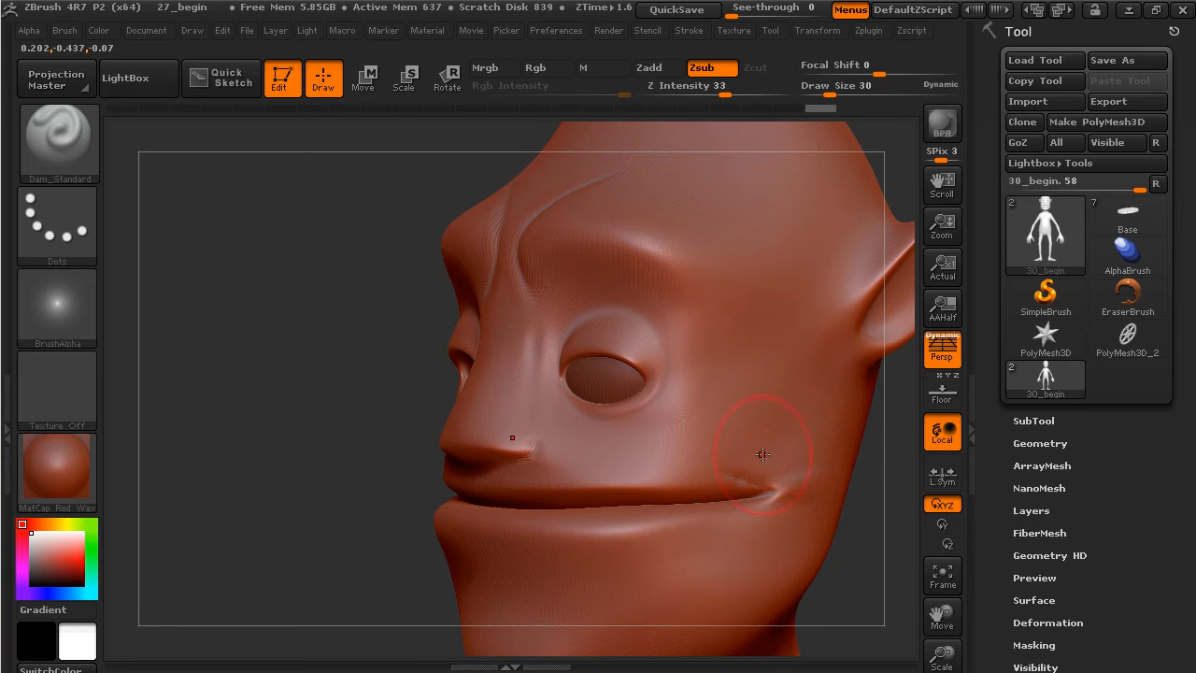
left_click_drag(799, 484, 738, 526)
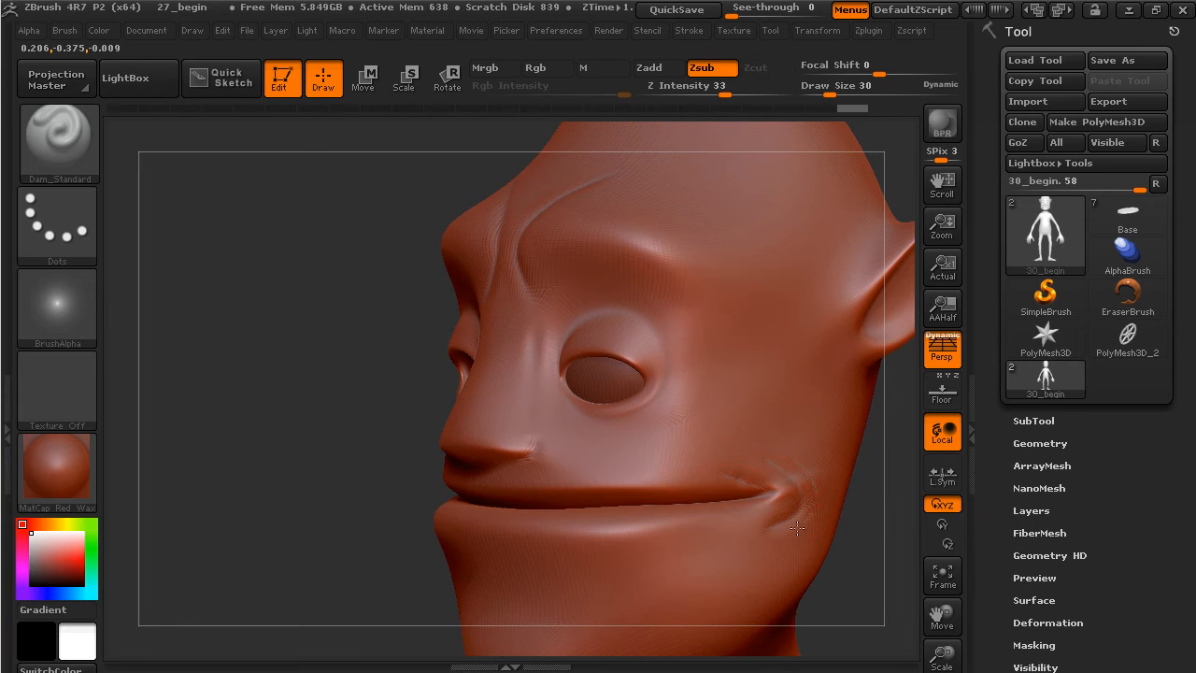
left_click_drag(854, 489, 809, 475)
mouse_move(731, 456)
left_mouse_down()
mouse_move(700, 488)
mouse_move(710, 505)
mouse_move(700, 495)
mouse_move(682, 515)
mouse_move(696, 523)
left_mouse_up()
key("shift")
Step: Carve a short curved crease into the temple between the eye and the ear, softening the strokes
left_click_drag(826, 452, 760, 475)
mouse_move(778, 387)
left_mouse_down()
mouse_move(737, 467)
mouse_move(742, 457)
left_mouse_up()
mouse_move(598, 323)
left_mouse_down()
mouse_move(570, 377)
mouse_move(627, 407)
left_mouse_up()
left_click_drag(598, 323, 627, 400, "shift")
left_click_drag(718, 373, 655, 420)
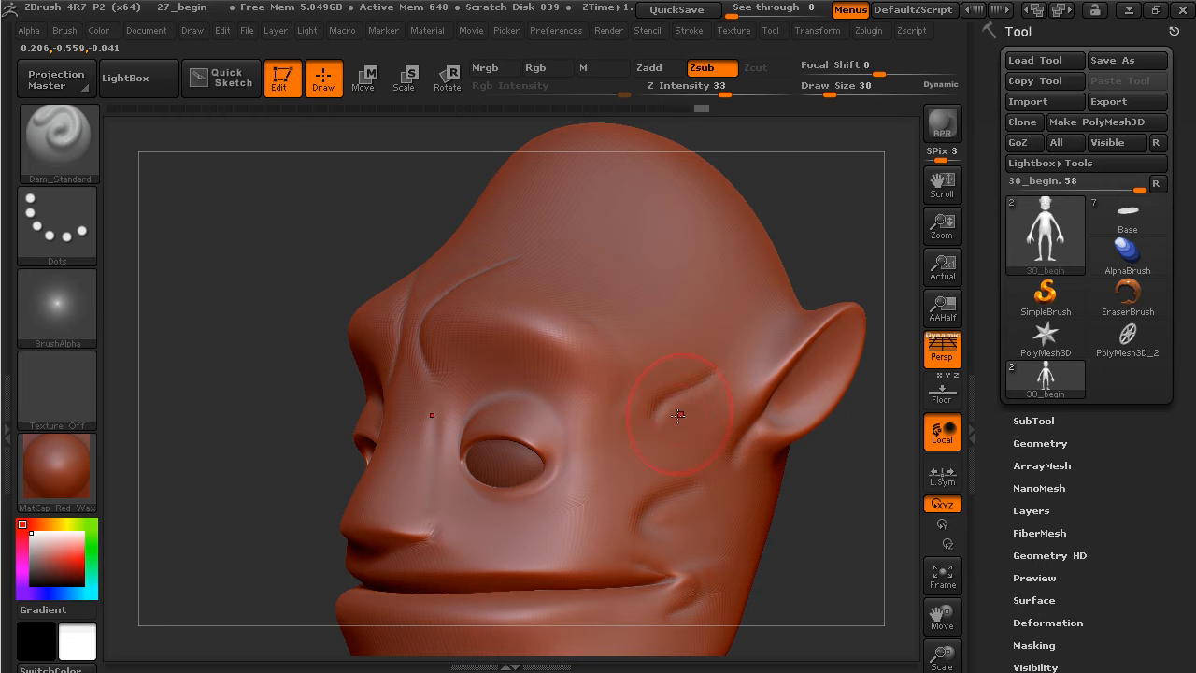
Step: Carve an arched crease around the upper part of the chin and smooth it into the jaw
left_click_drag(819, 230, 547, 542)
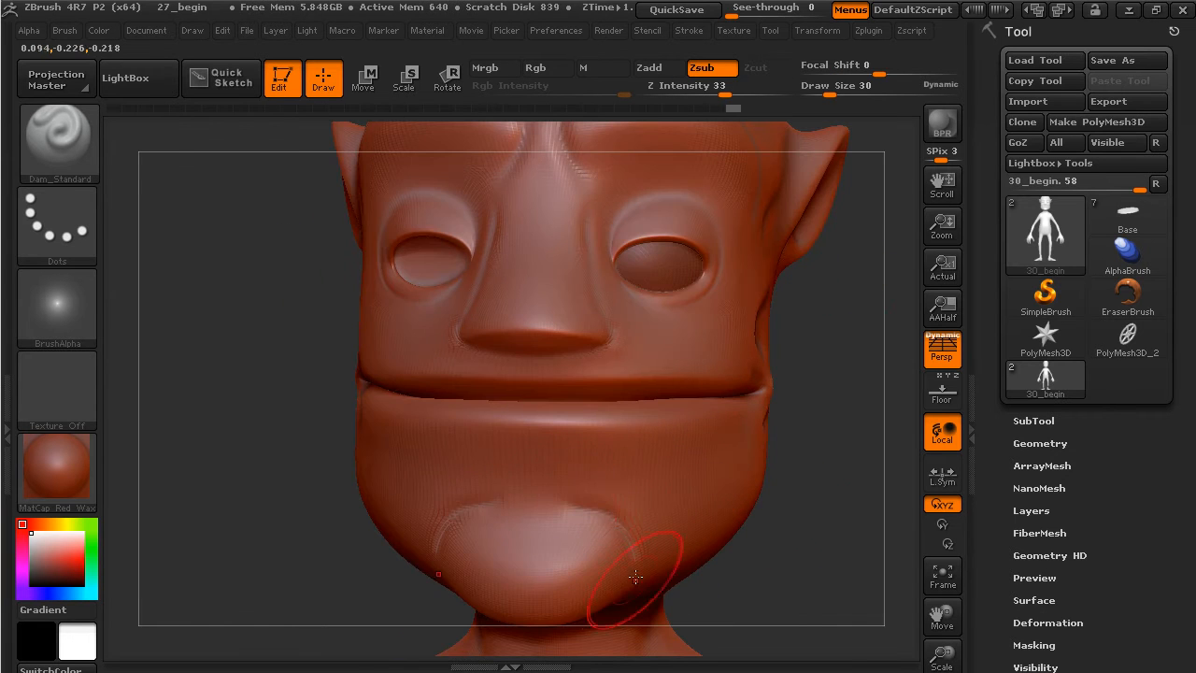
left_click_drag(636, 554, 640, 564)
left_click_drag(569, 510, 616, 516, "shift")
mouse_move(546, 467)
left_mouse_down()
mouse_move(528, 461)
mouse_move(633, 538)
left_mouse_up()
mouse_move(821, 447)
left_mouse_down()
mouse_move(831, 454)
mouse_move(811, 477)
mouse_move(836, 465)
left_mouse_up()
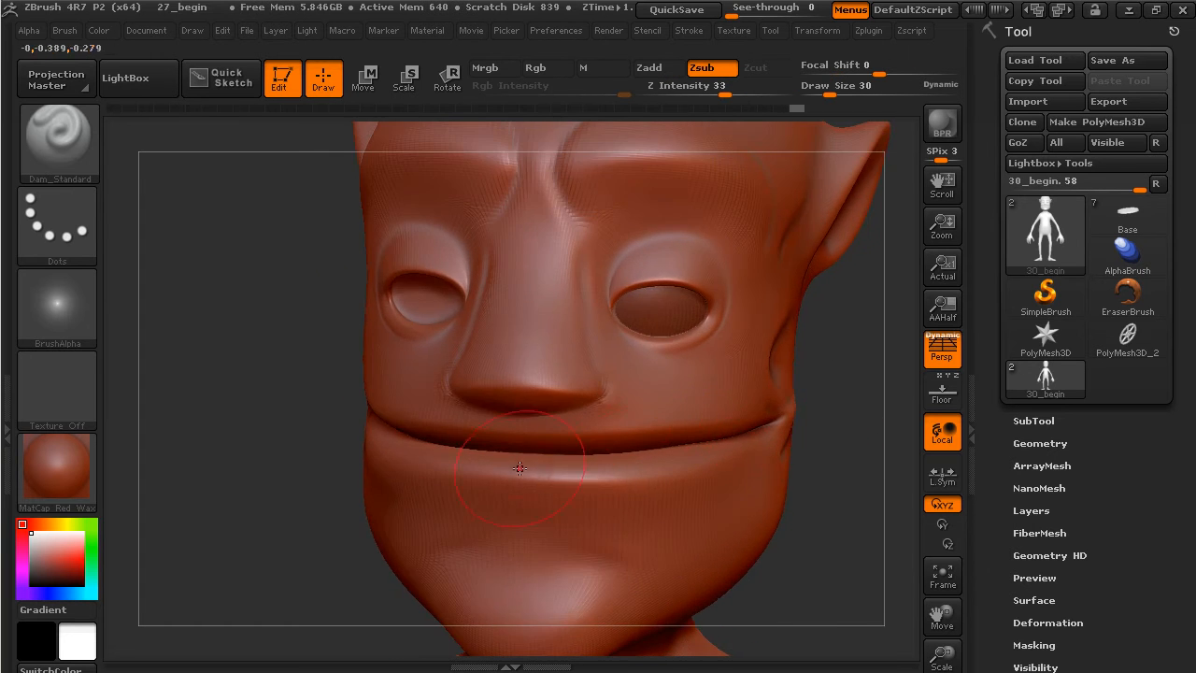
Step: Lower the Z Intensity to 19, carve the edge line under the lower lip and touch up the nostril corner
key("ctrl")
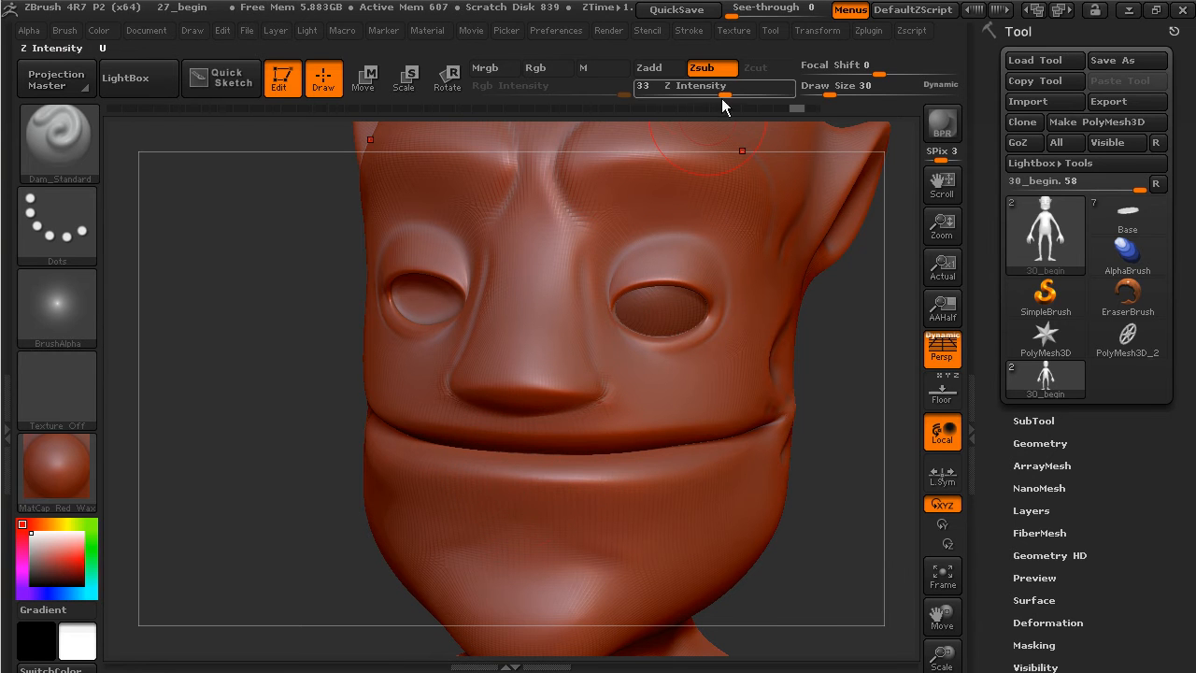
left_click(720, 90)
left_click(721, 90)
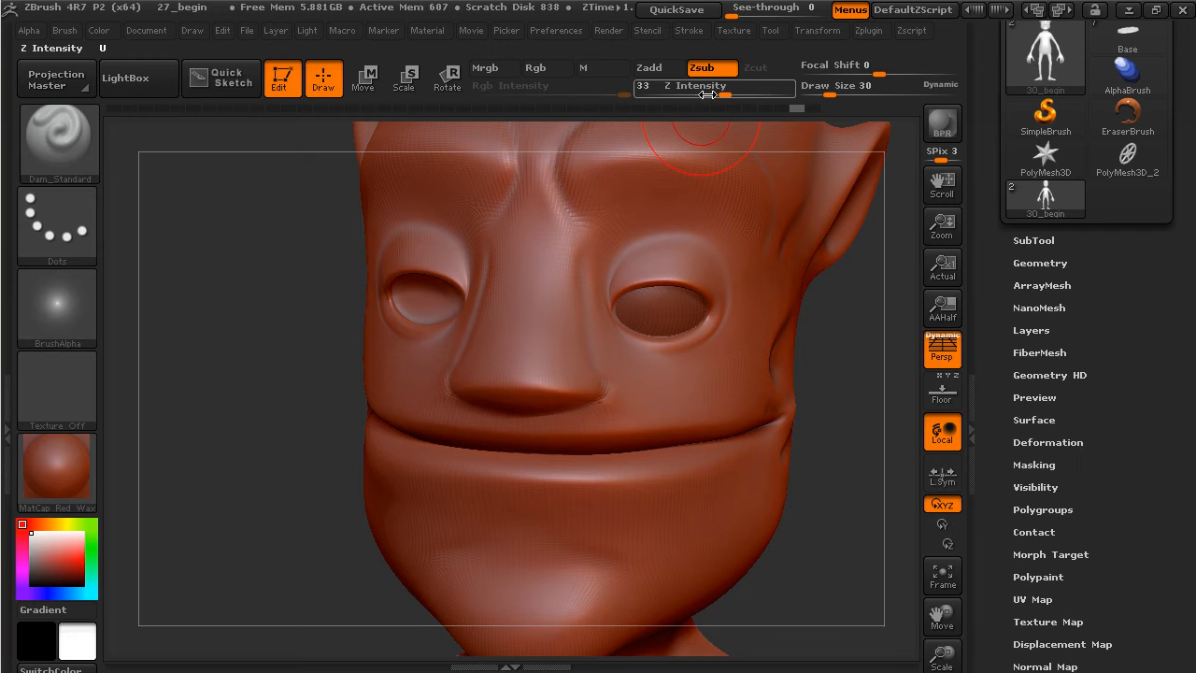
left_click_drag(726, 96, 703, 93)
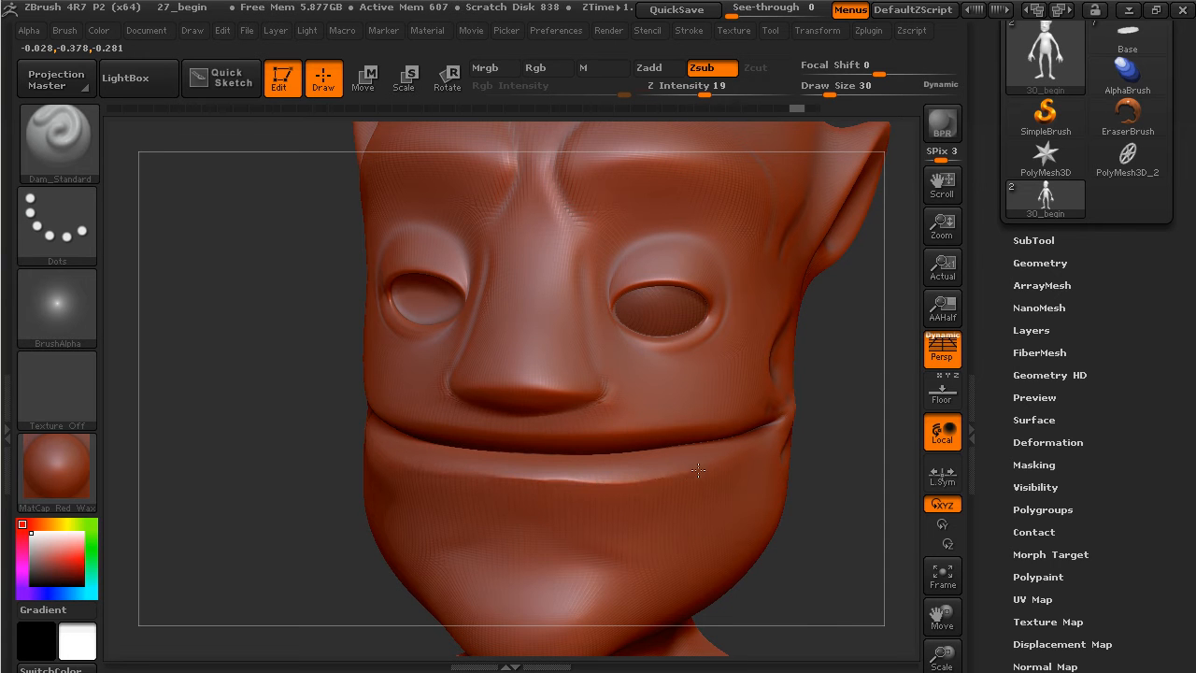
left_click_drag(782, 425, 789, 420)
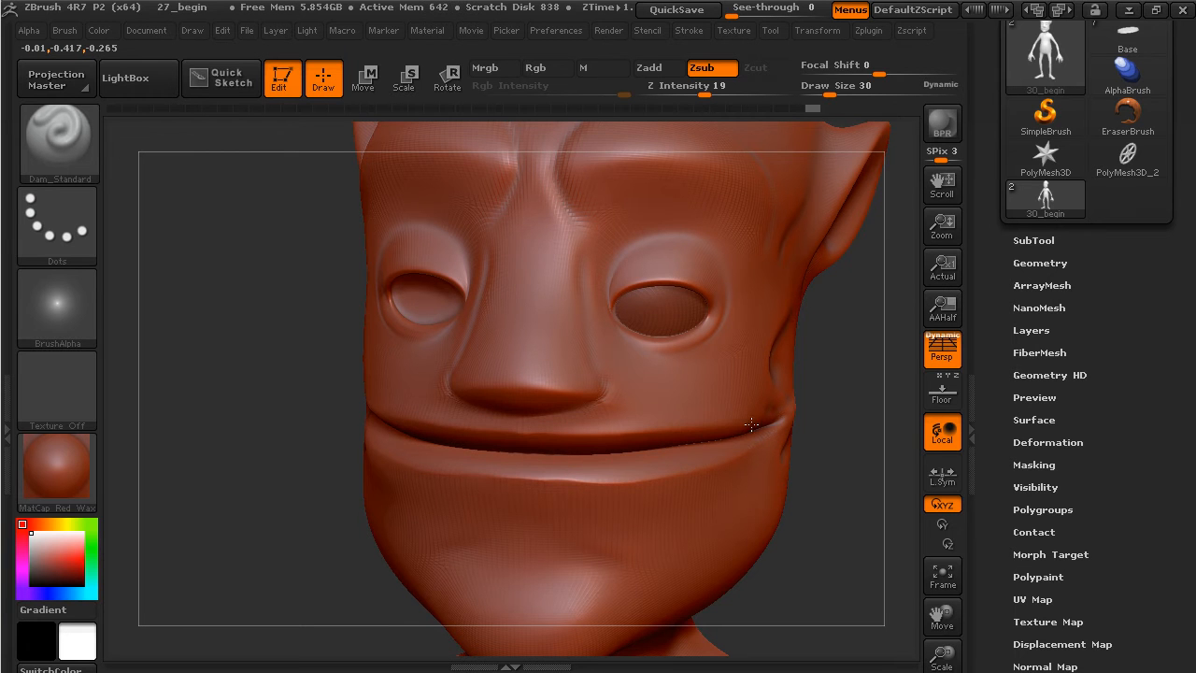
mouse_move(850, 435)
left_mouse_down()
mouse_move(847, 413)
mouse_move(847, 454)
left_mouse_up()
left_click_drag(609, 382, 621, 393)
Step: Build up the inner brows and brow ridges with the ClayBuildup brush at draw size 20
left_click_drag(879, 500, 838, 558, "alt")
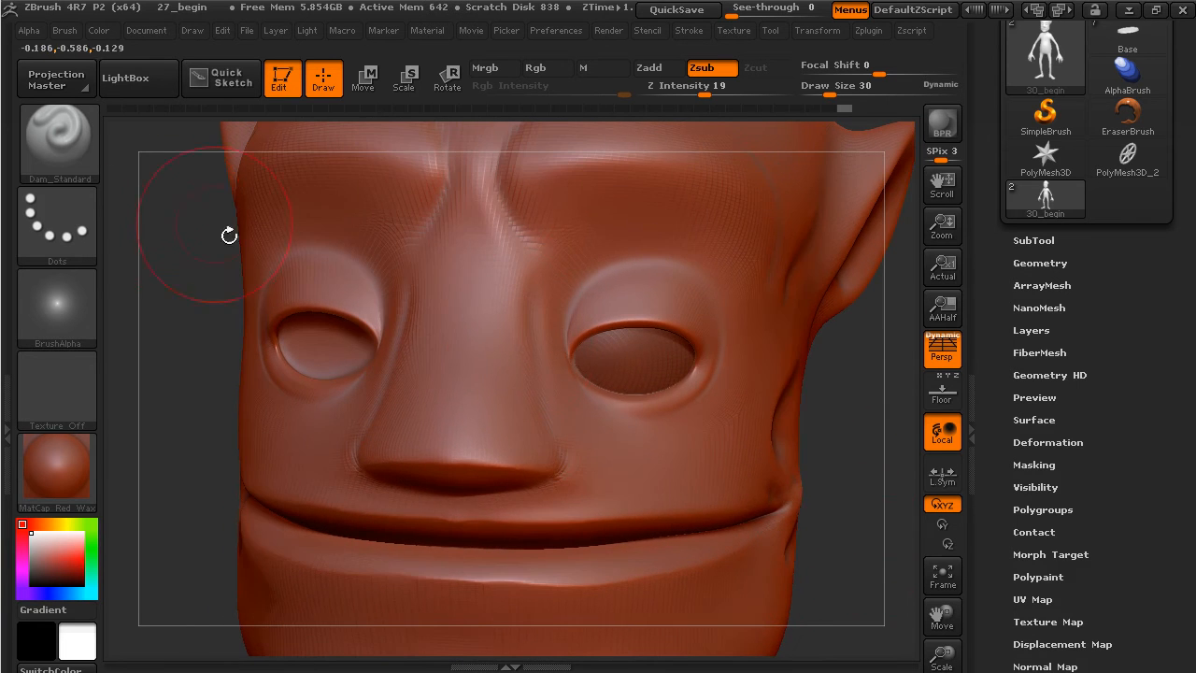
left_click(56, 138)
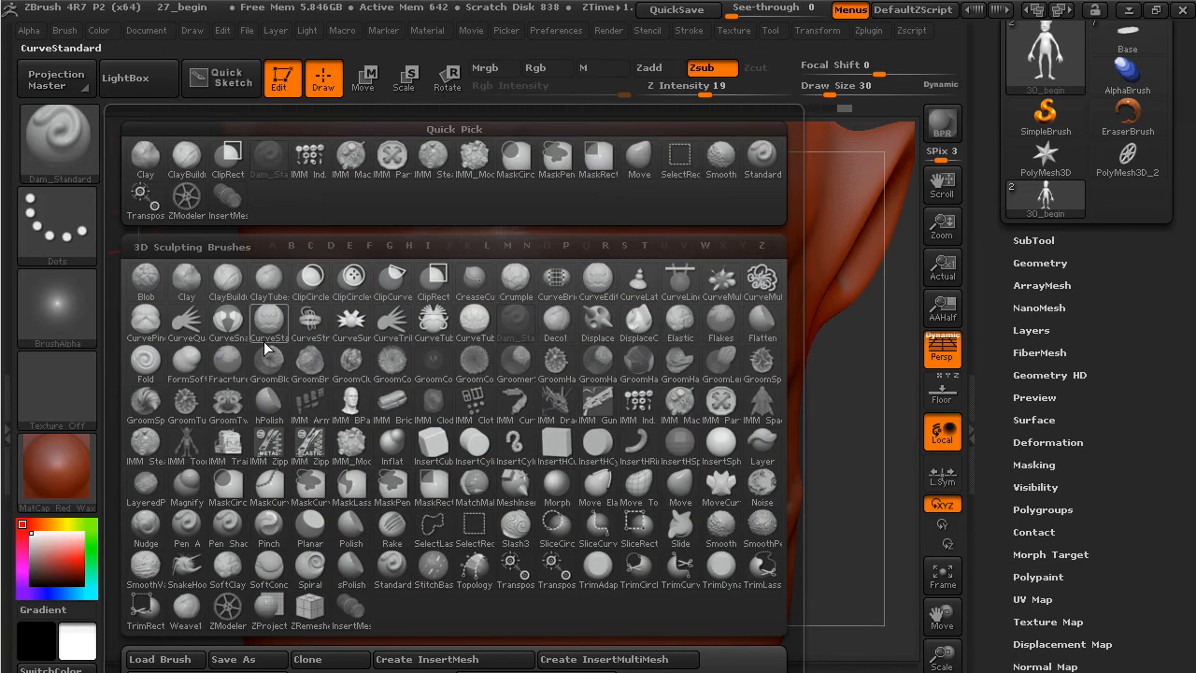
left_click(227, 280)
left_click_drag(831, 91, 824, 91)
mouse_move(872, 396)
left_mouse_down("alt")
mouse_move(846, 377)
mouse_move(855, 491)
left_mouse_up("alt")
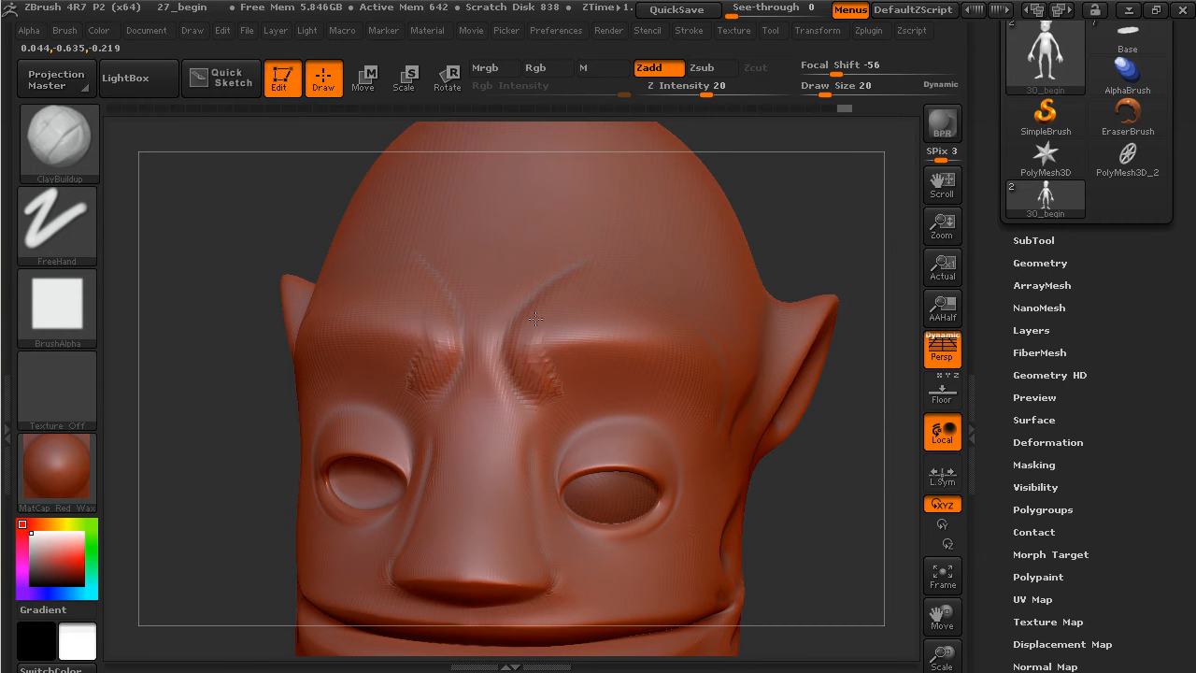
mouse_move(598, 366)
left_mouse_down()
mouse_move(565, 311)
mouse_move(647, 292)
mouse_move(553, 321)
left_mouse_up()
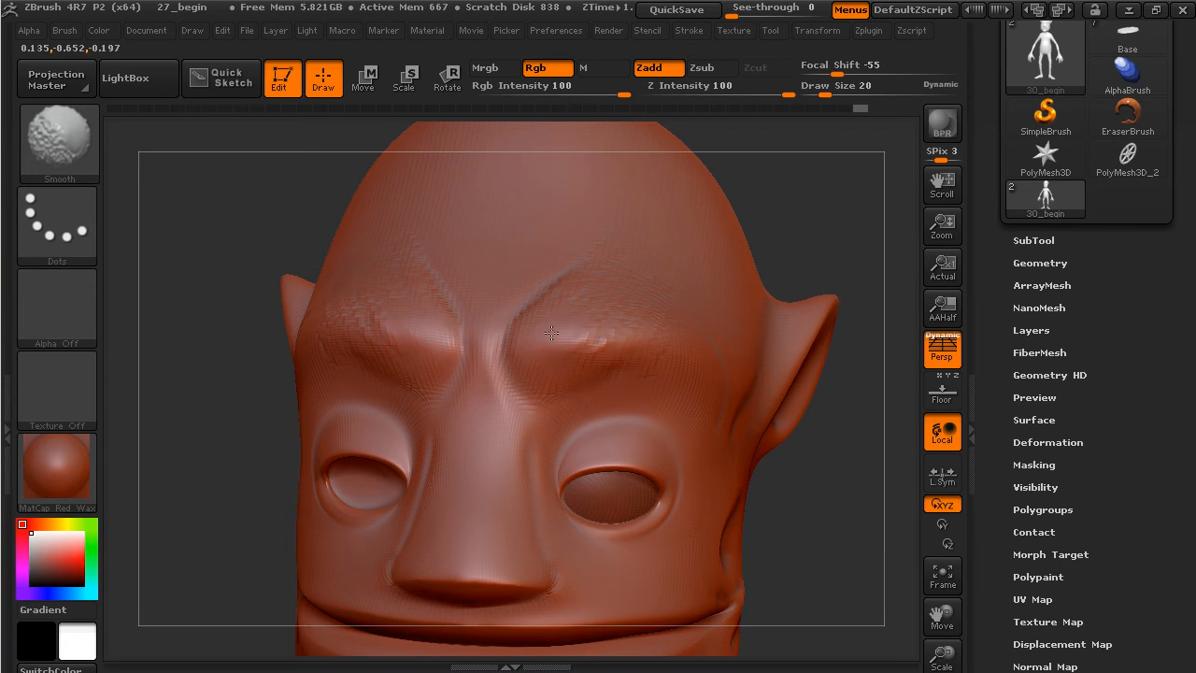
Step: Smooth the brow build-up, add clay on the forehead above the brows and blend it toward the frown creases
left_click_drag(603, 275, 624, 245, "shift")
left_click_drag(504, 342, 564, 275, "shift")
left_click_drag(521, 322, 638, 240, "shift")
left_click_drag(558, 323, 663, 271)
key("shift")
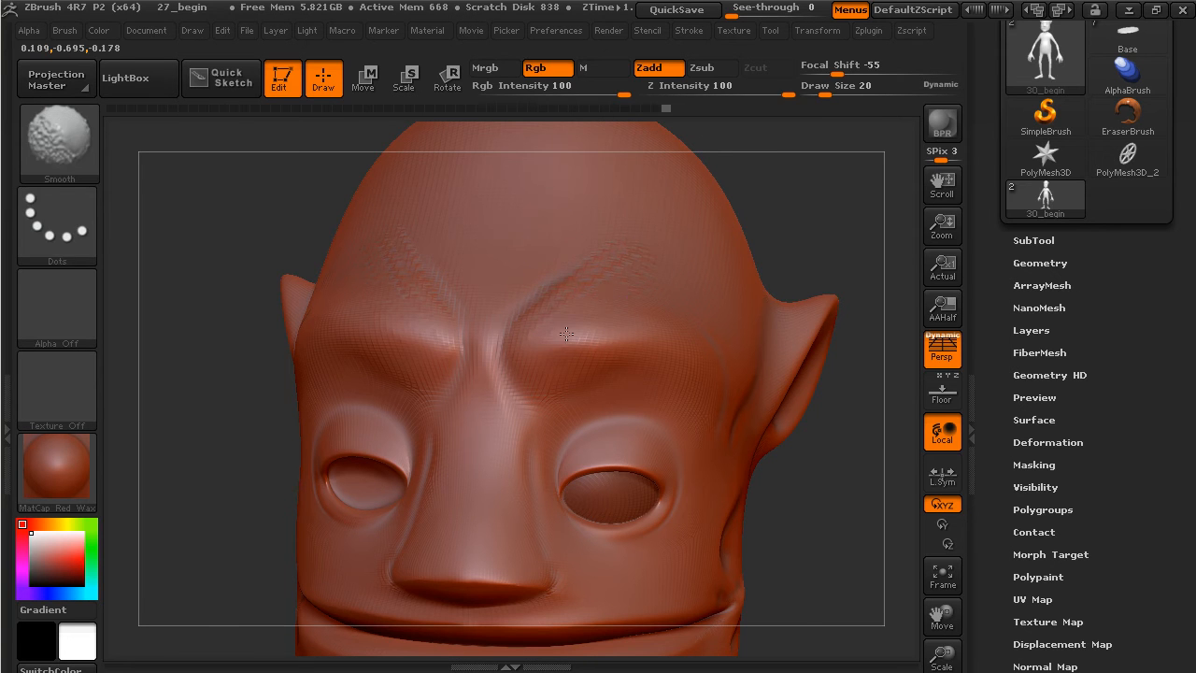
left_click_drag(565, 293, 499, 361, "shift")
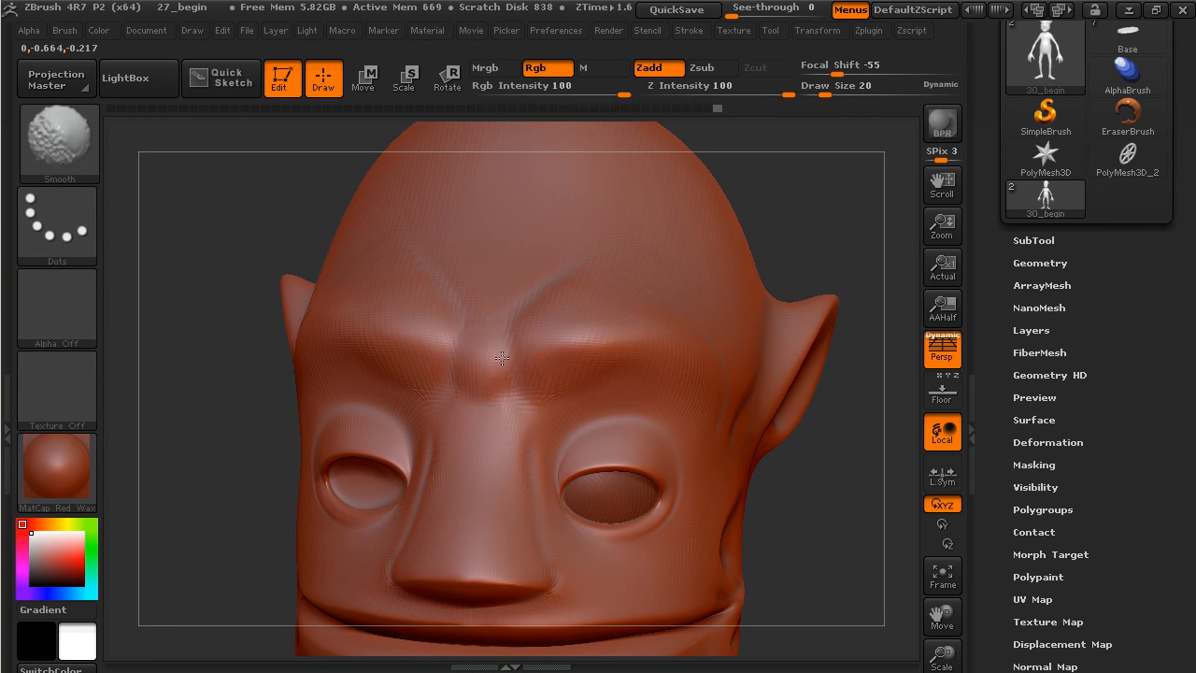
Step: Build up the nose bridge with clay strokes and smooth them down toward the nose tip
mouse_move(507, 428)
left_mouse_down()
mouse_move(487, 432)
mouse_move(508, 447)
left_mouse_up()
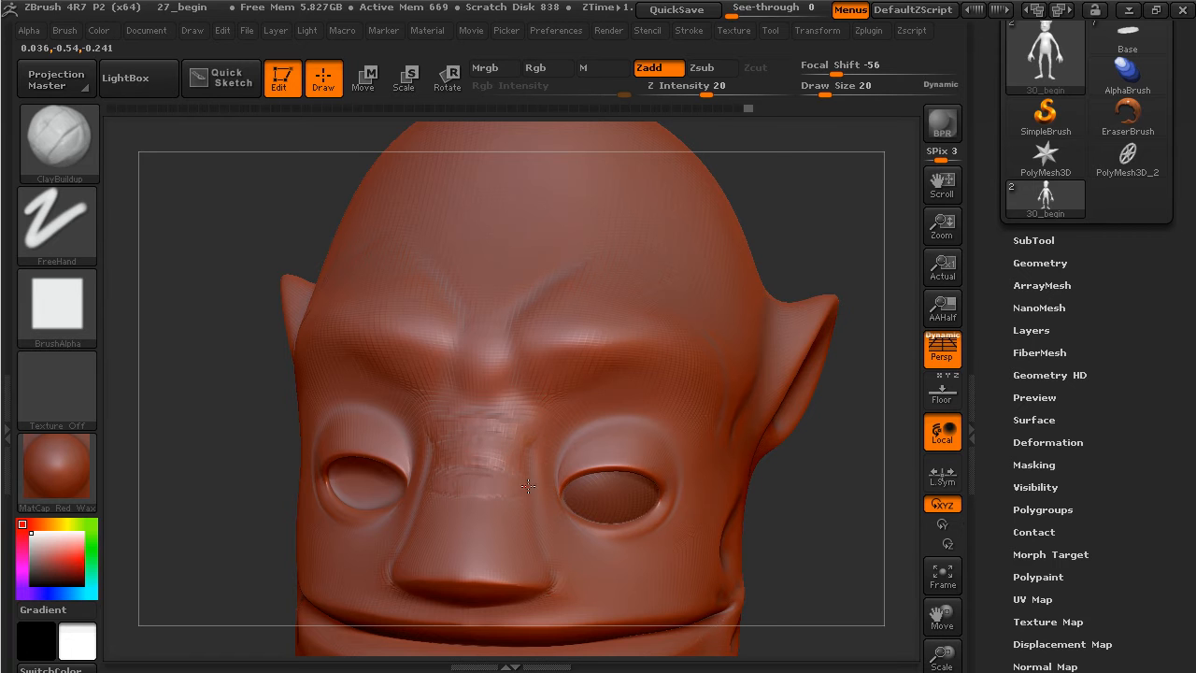
key("shift")
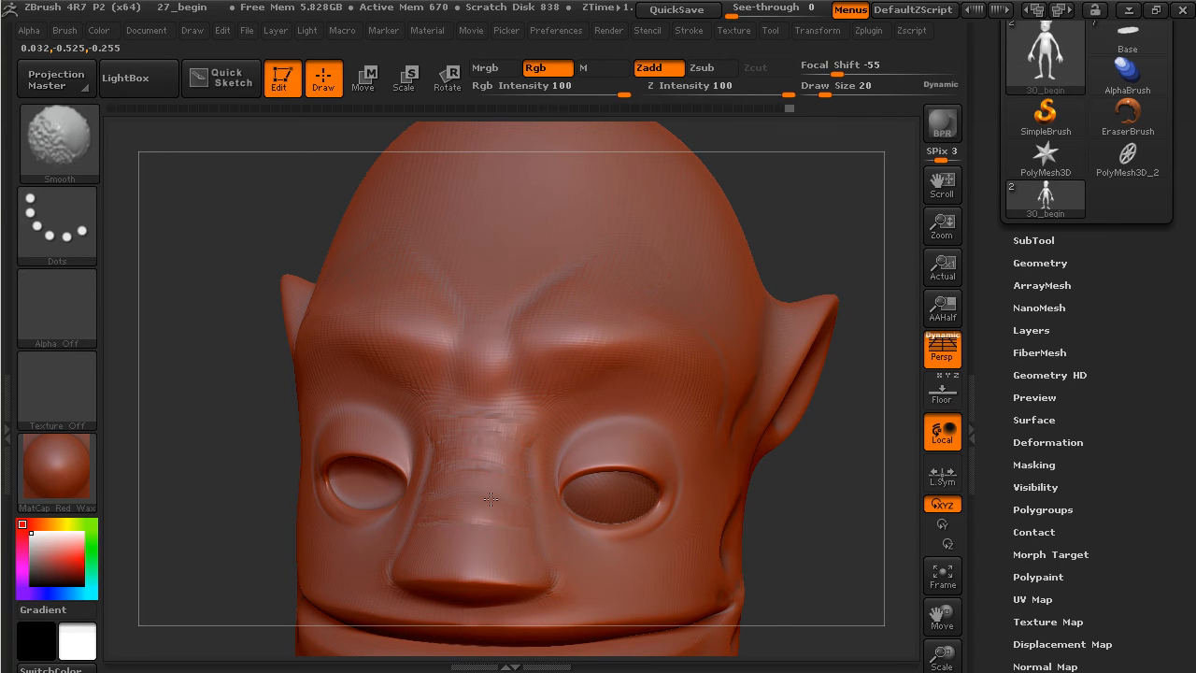
mouse_move(457, 530)
left_mouse_down()
mouse_move(478, 551)
mouse_move(500, 534)
mouse_move(536, 559)
mouse_move(503, 562)
mouse_move(525, 570)
mouse_move(469, 559)
left_mouse_up()
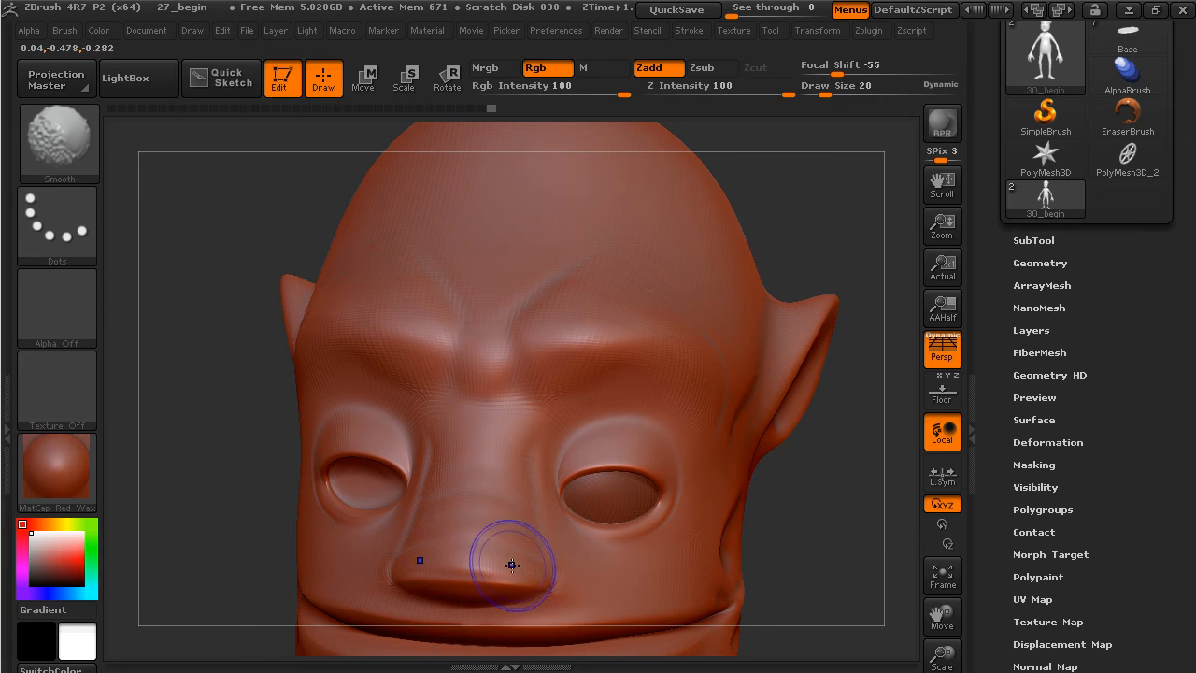
Step: Build up a rounded fold behind the mouth corner and smooth it into the cheek
mouse_move(835, 446)
left_mouse_down()
mouse_move(847, 512)
mouse_move(788, 427)
mouse_move(814, 443)
mouse_move(801, 427)
mouse_move(782, 446)
mouse_move(653, 395)
mouse_move(628, 425)
mouse_move(652, 410)
mouse_move(633, 410)
mouse_move(649, 435)
left_mouse_up()
left_click_drag(806, 500, 661, 452, "alt")
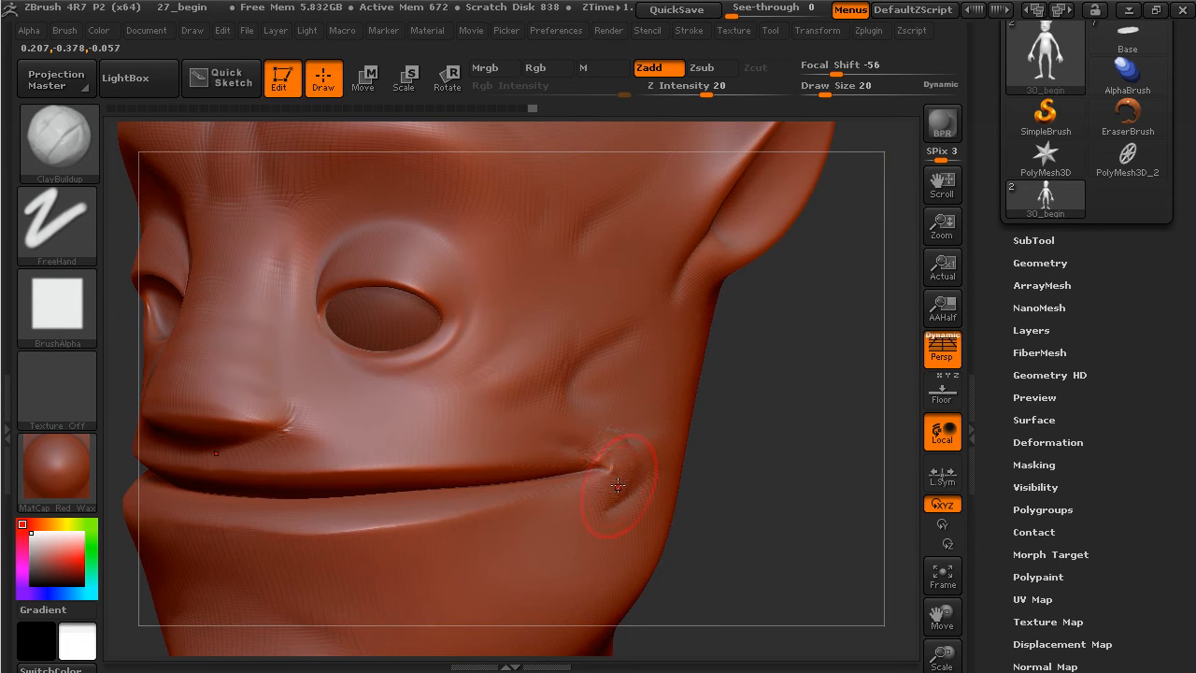
mouse_move(620, 457)
left_mouse_down("shift")
mouse_move(626, 477)
mouse_move(629, 459)
mouse_move(609, 491)
left_mouse_up("shift")
mouse_move(612, 488)
left_mouse_down("shift")
mouse_move(615, 469)
mouse_move(616, 505)
left_mouse_up("shift")
mouse_move(745, 465)
left_mouse_down()
mouse_move(632, 505)
mouse_move(622, 423)
mouse_move(641, 492)
mouse_move(640, 458)
mouse_move(617, 500)
left_mouse_up()
left_click_drag(782, 464, 852, 462)
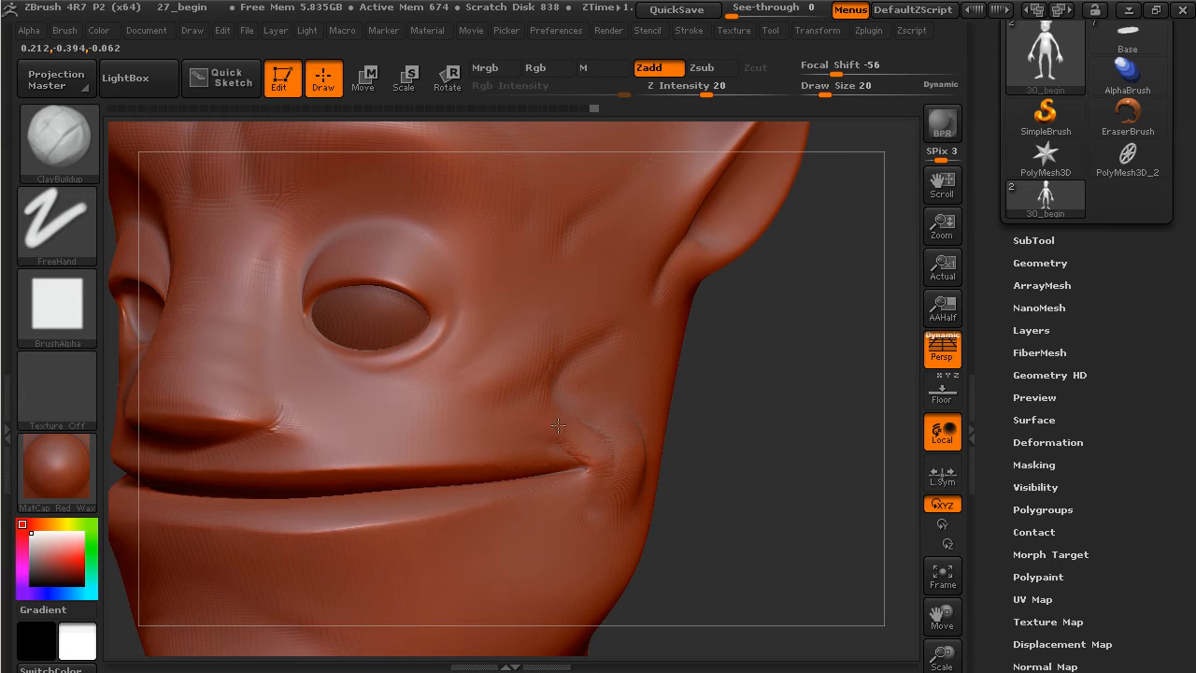
left_click_drag(592, 445, 606, 468, "shift")
Step: Build up clay in front of the ear toward the cheek and shape the lower hollow inside the ear
left_click_drag(745, 395, 720, 427)
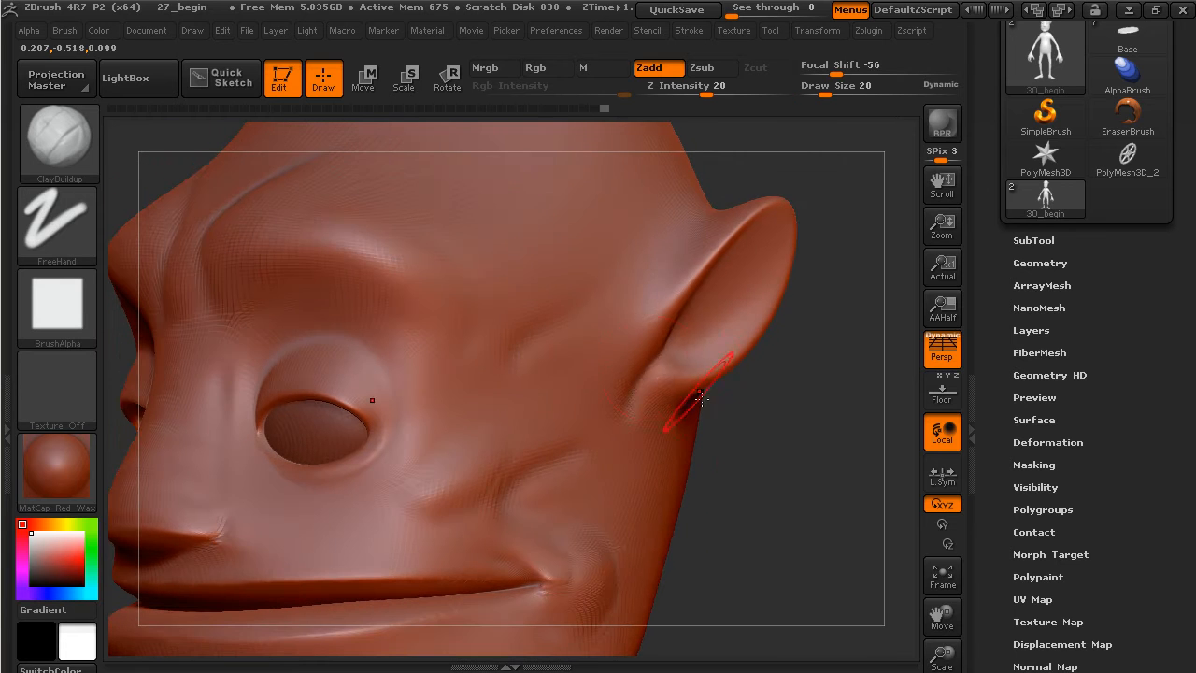
mouse_move(670, 297)
left_mouse_down()
mouse_move(610, 412)
mouse_move(654, 315)
mouse_move(603, 389)
mouse_move(638, 356)
mouse_move(618, 402)
left_mouse_up()
left_click_drag(804, 405, 778, 421, "alt")
mouse_move(600, 380)
left_mouse_down()
mouse_move(591, 402)
mouse_move(606, 402)
left_mouse_up()
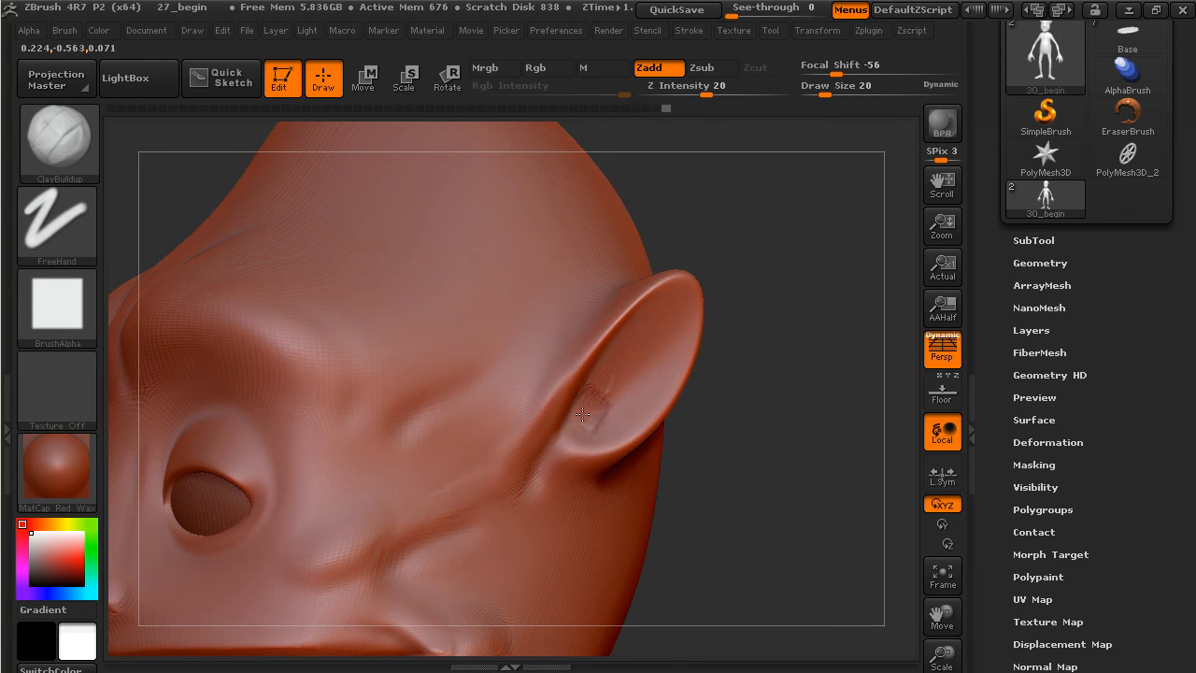
mouse_move(589, 407)
left_mouse_down()
mouse_move(593, 395)
mouse_move(630, 402)
mouse_move(621, 362)
mouse_move(639, 325)
mouse_move(679, 314)
mouse_move(593, 419)
left_mouse_up()
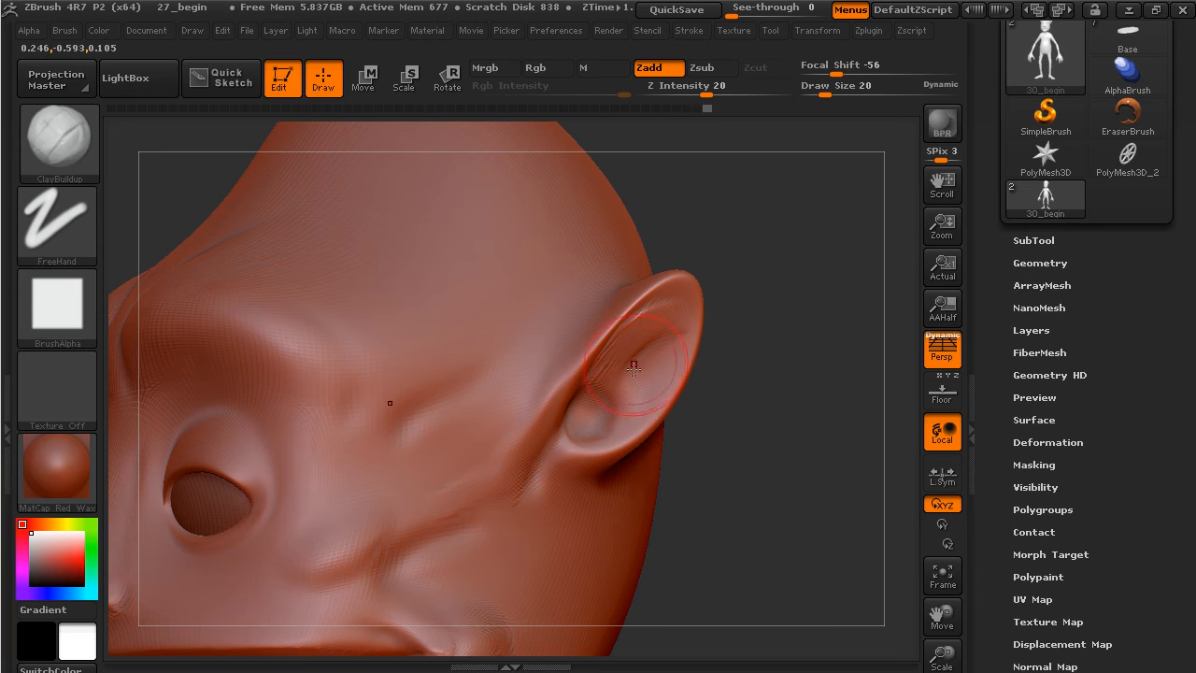
Step: Sculpt finer ridges inside the ear with the ClayBuildup brush at draw size 8 and smooth the inner rim
left_click_drag(824, 90, 816, 90)
left_click_drag(750, 345, 776, 347)
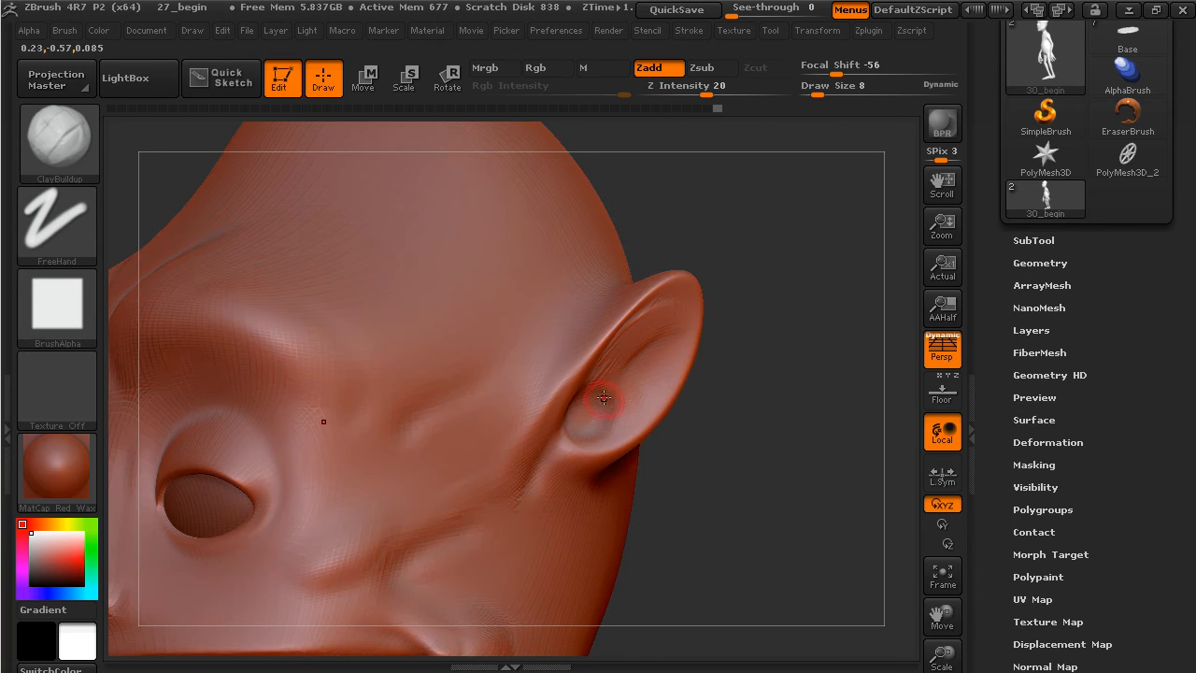
mouse_move(580, 412)
left_mouse_down()
mouse_move(609, 401)
mouse_move(649, 347)
left_mouse_up()
mouse_move(630, 400)
left_mouse_down()
mouse_move(660, 361)
mouse_move(626, 396)
mouse_move(634, 413)
left_mouse_up()
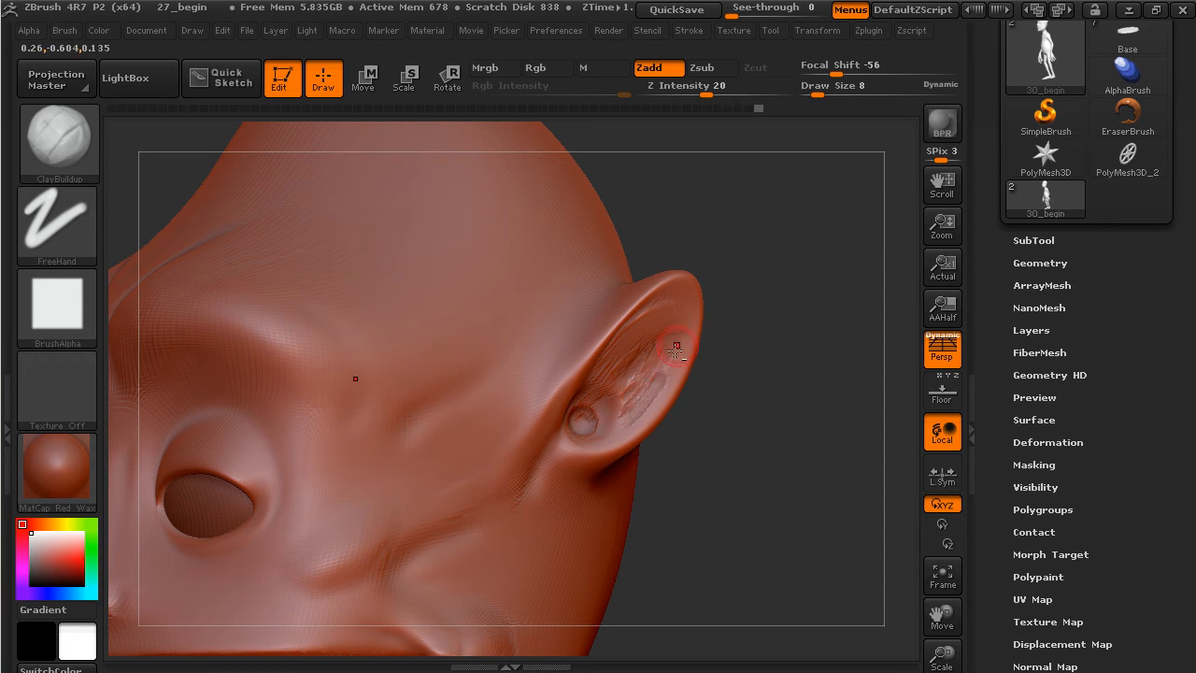
mouse_move(582, 373)
left_mouse_down()
mouse_move(668, 278)
mouse_move(585, 361)
left_mouse_up()
left_click_drag(638, 309, 656, 297, "shift")
Step: Carve grooves around the base of the ear and down to the temple with the Dam_Standard brush at draw size 15
mouse_move(768, 264)
left_mouse_down()
mouse_move(775, 313)
mouse_move(665, 261)
left_mouse_up()
left_click(61, 140)
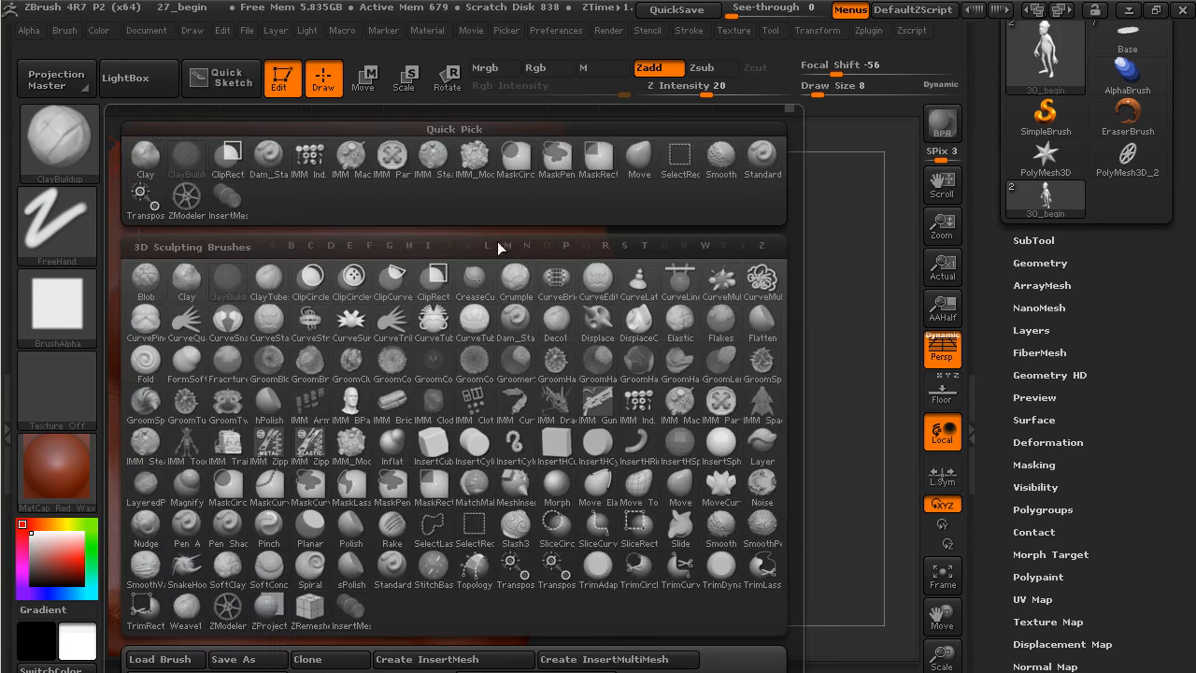
left_click(515, 322)
left_click_drag(799, 202, 836, 192)
left_click_drag(817, 89, 822, 94)
left_click_drag(822, 191, 819, 251)
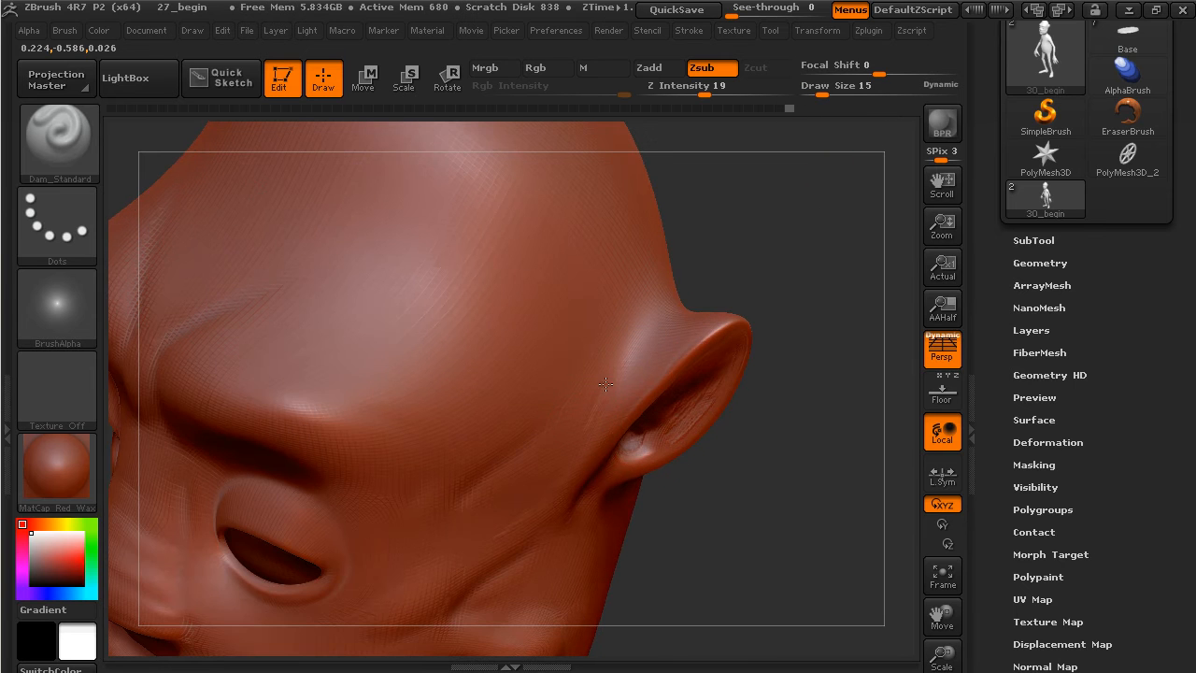
mouse_move(735, 275)
left_mouse_down()
mouse_move(635, 343)
mouse_move(675, 321)
left_mouse_up()
mouse_move(833, 369)
left_mouse_down()
mouse_move(675, 323)
mouse_move(712, 348)
left_mouse_up()
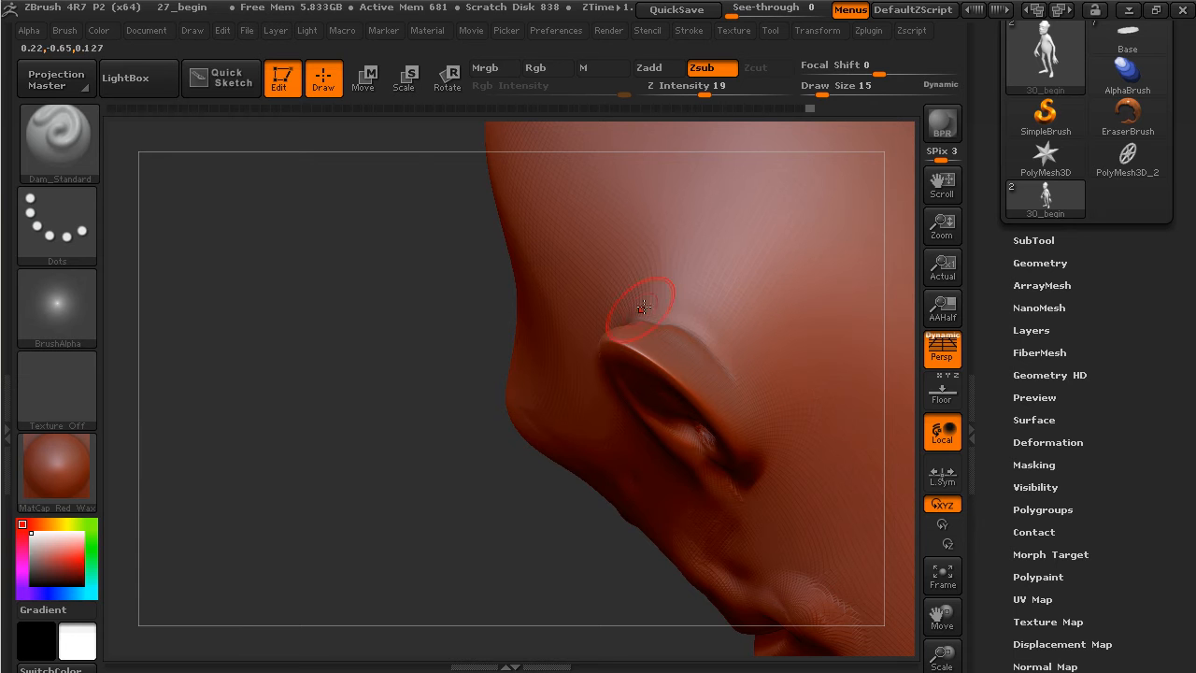
left_click_drag(676, 306, 739, 355)
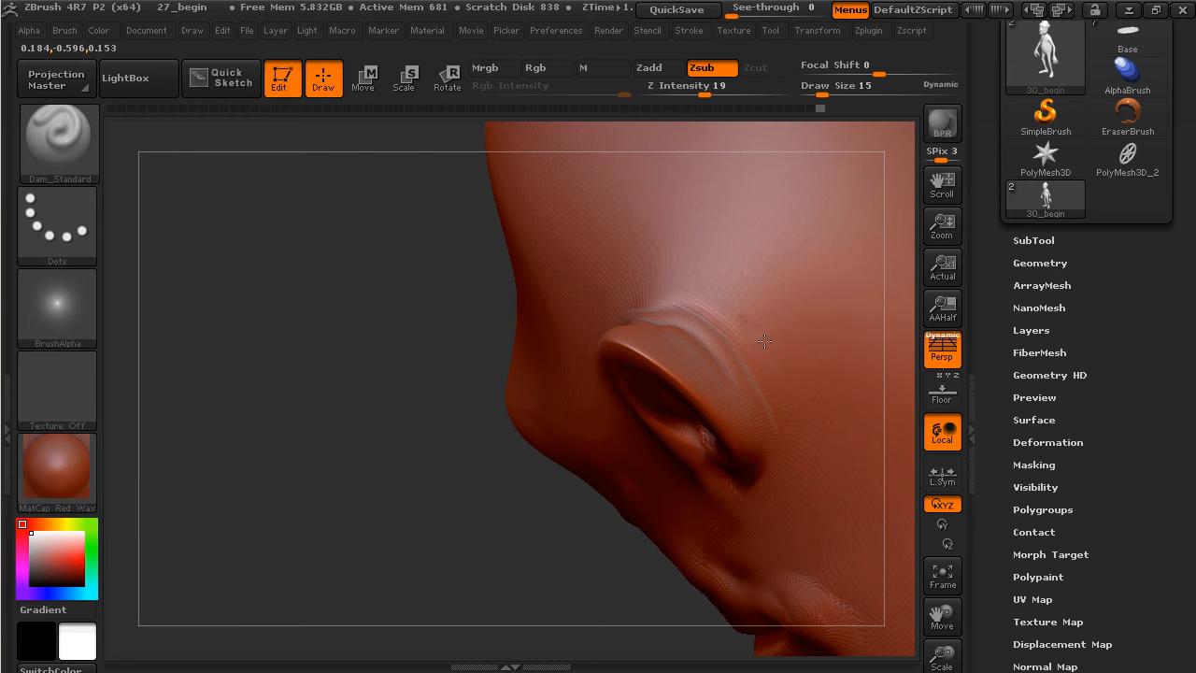
left_click_drag(489, 555, 589, 438)
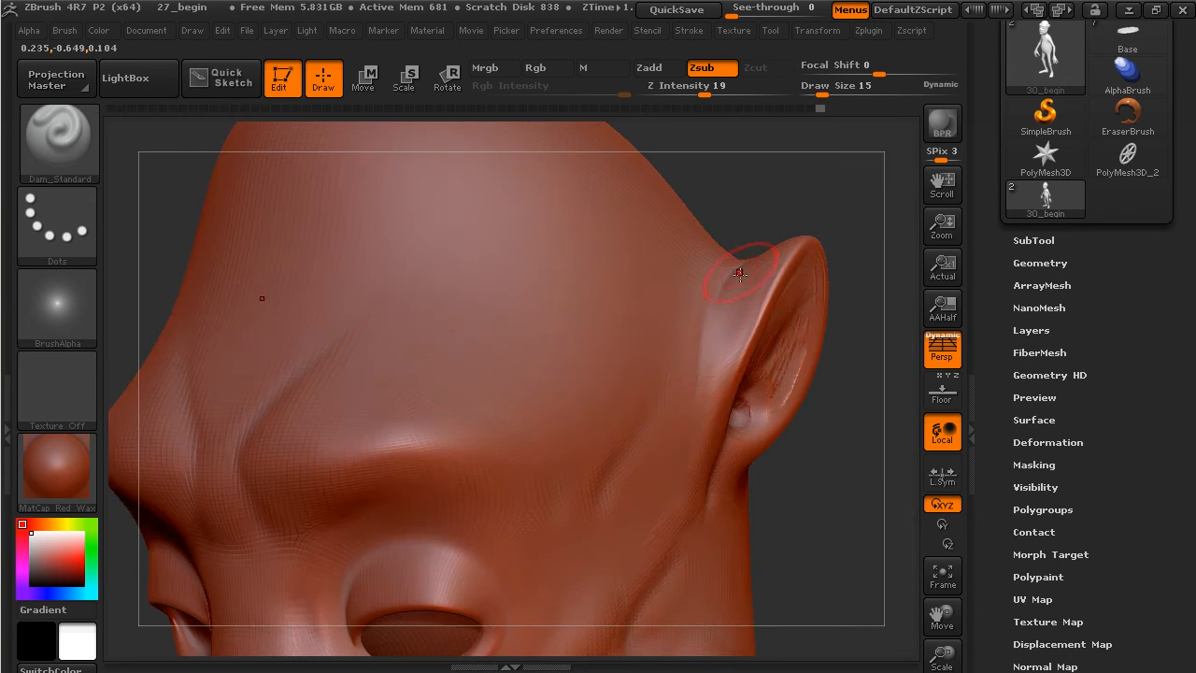
left_click_drag(706, 334, 701, 382)
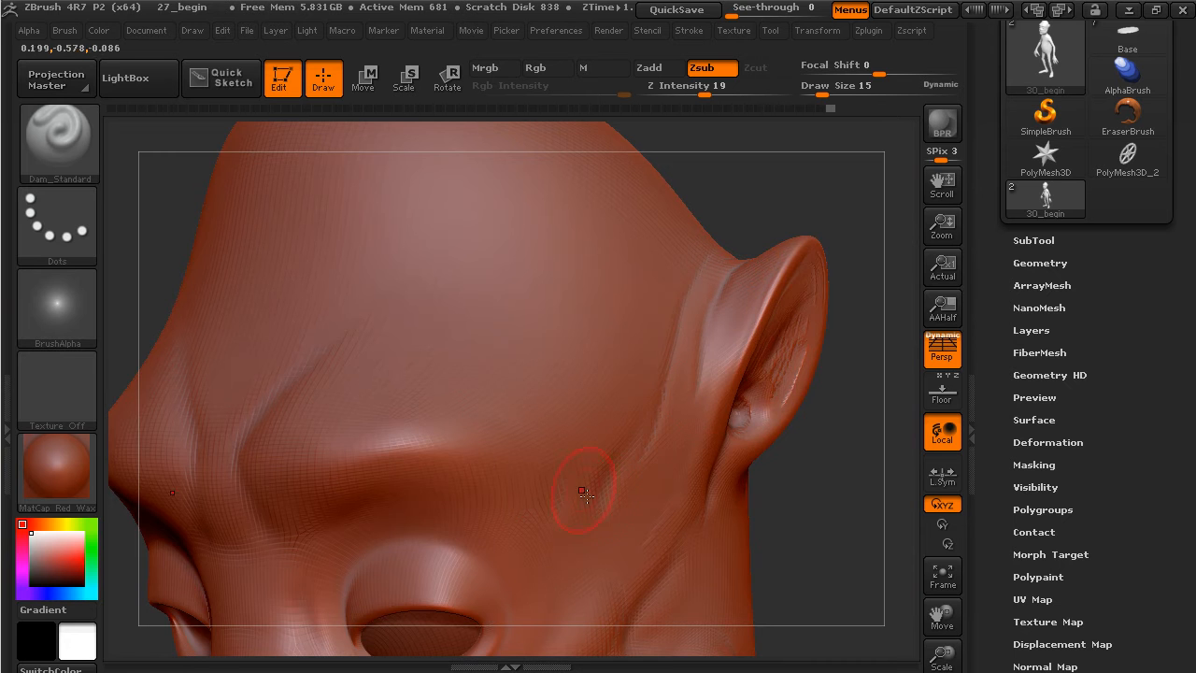
Step: Carve a soft crease below the lower lip and thin wrinkles beside the nose and under the eyes
mouse_move(862, 482)
left_mouse_down()
mouse_move(814, 505)
mouse_move(833, 346)
mouse_move(835, 374)
mouse_move(808, 368)
mouse_move(566, 436)
left_mouse_up()
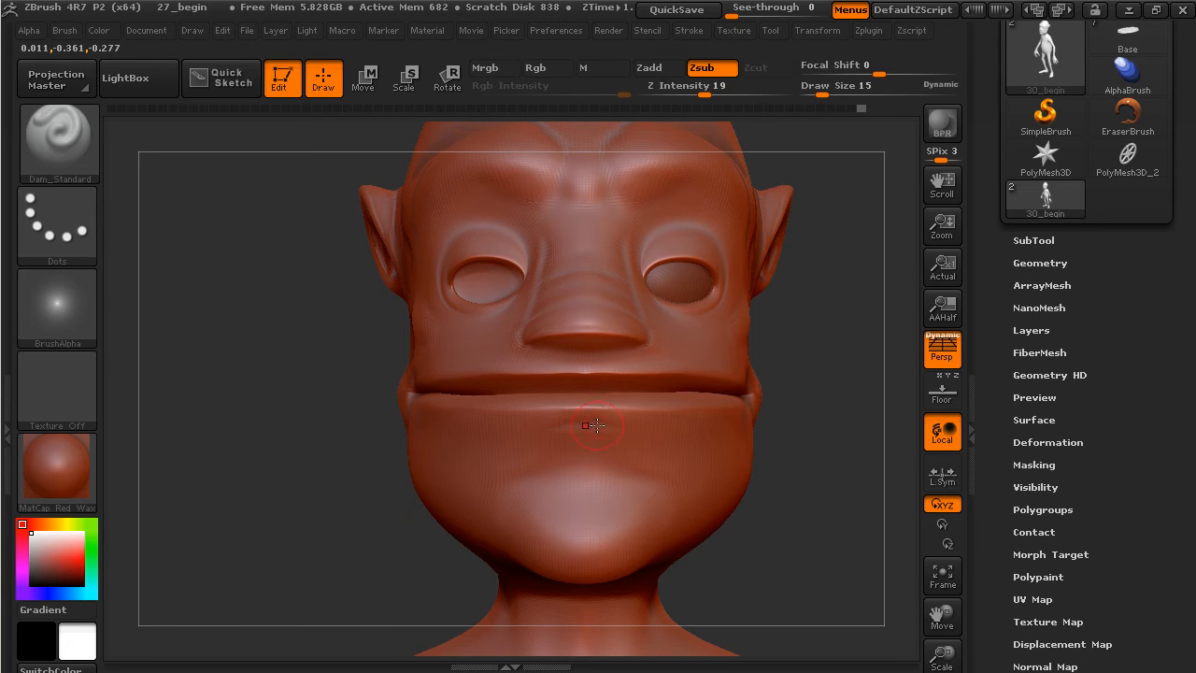
key("shift")
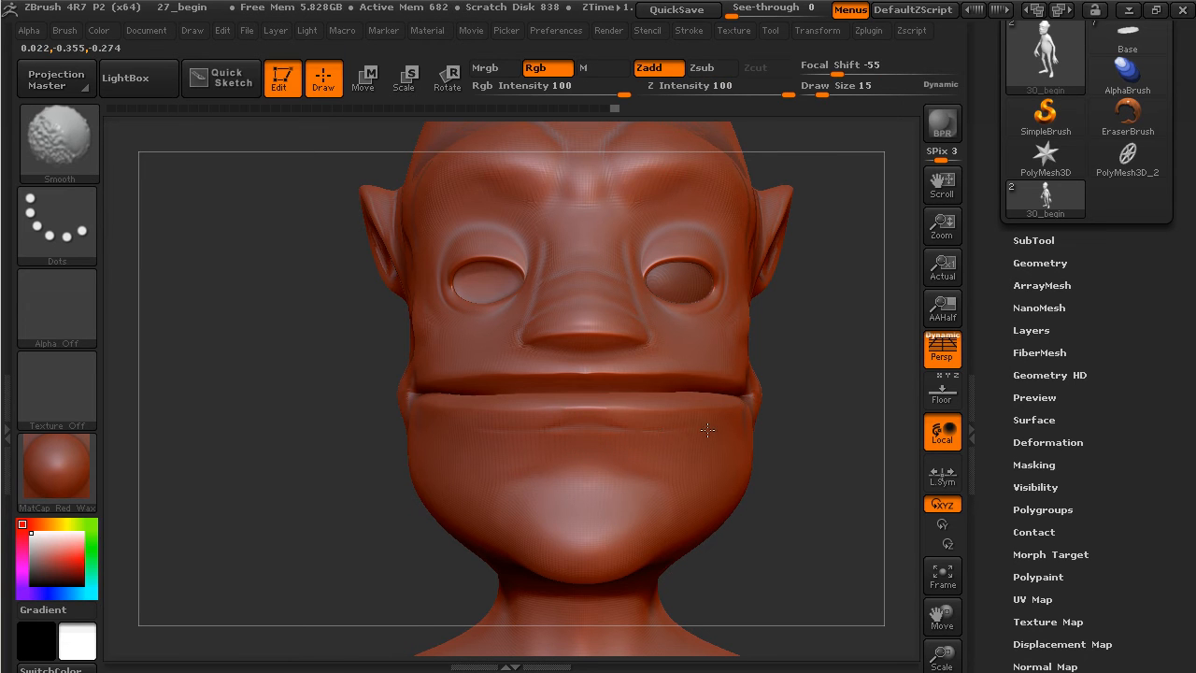
mouse_move(826, 367)
left_mouse_down()
mouse_move(847, 467)
mouse_move(842, 436)
mouse_move(854, 432)
left_mouse_up()
left_click_drag(852, 385, 783, 389)
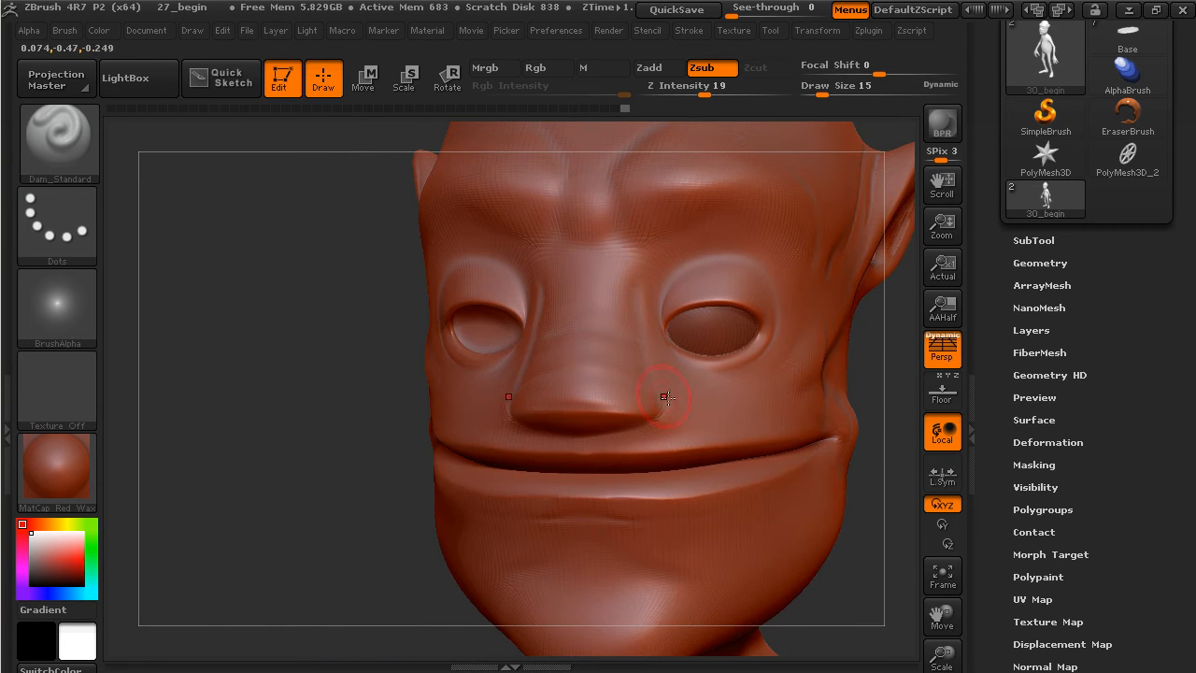
left_click_drag(766, 429, 657, 416)
left_click(658, 339)
left_click_drag(672, 364, 682, 362)
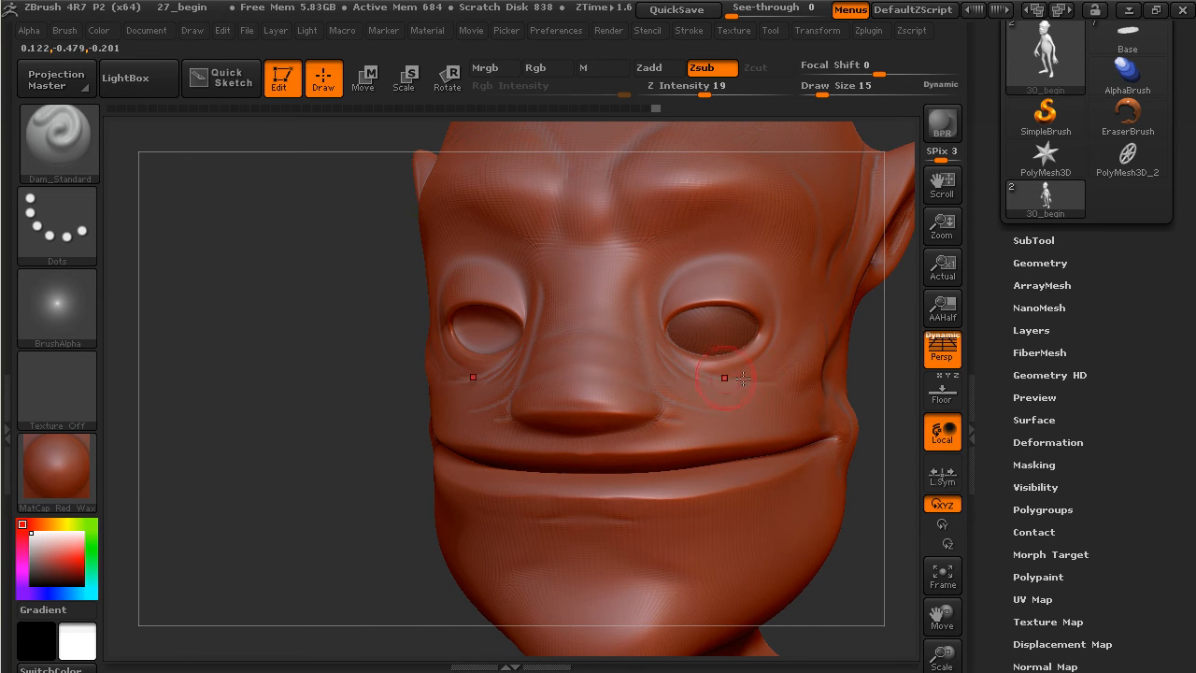
Step: Carve layered wrinkles on the upper eyelids and horizontal creases across the nose bridge
mouse_move(875, 382)
left_mouse_down("alt")
mouse_move(846, 446)
mouse_move(851, 427)
mouse_move(905, 452)
mouse_move(869, 439)
left_mouse_up("alt")
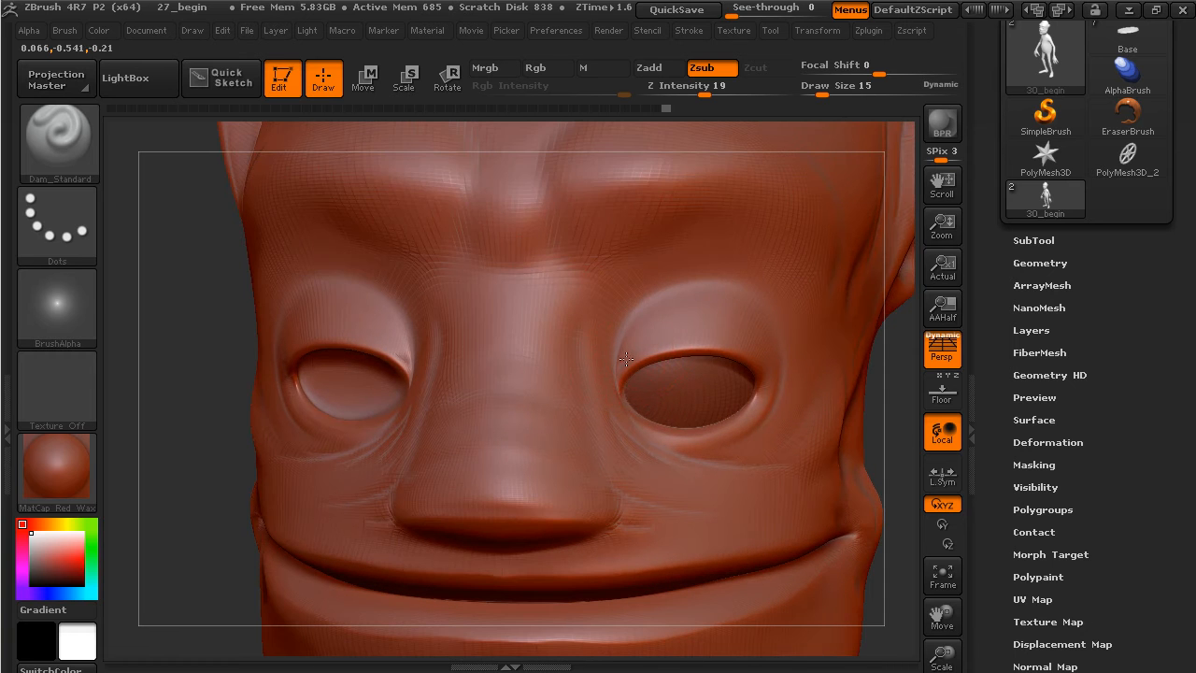
mouse_move(742, 338)
left_mouse_down()
mouse_move(689, 339)
mouse_move(730, 342)
left_mouse_up()
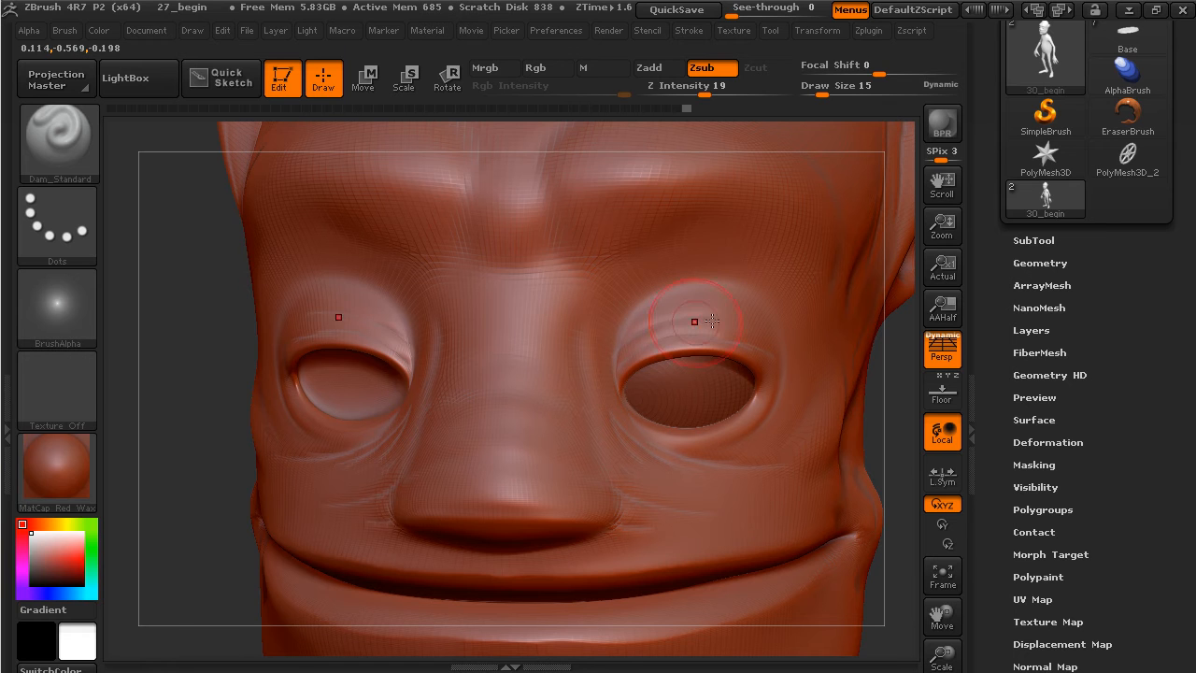
mouse_move(631, 326)
left_mouse_down()
mouse_move(700, 301)
mouse_move(659, 309)
mouse_move(594, 379)
left_mouse_up()
left_click_drag(587, 326, 588, 367)
left_click_drag(602, 285, 524, 271)
mouse_move(558, 348)
left_mouse_down()
mouse_move(512, 344)
mouse_move(513, 316)
left_mouse_up()
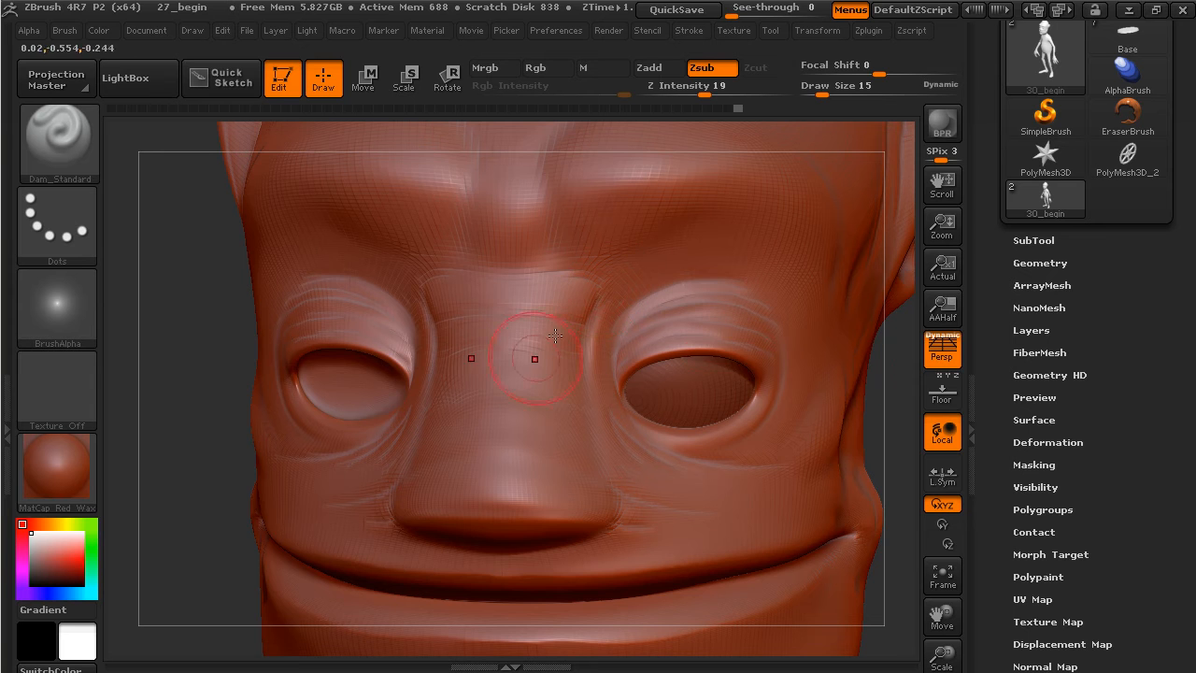
Step: Subdivide the character mesh by one more level
mouse_move(867, 400)
left_mouse_down()
mouse_move(884, 409)
mouse_move(857, 387)
mouse_move(827, 426)
left_mouse_up()
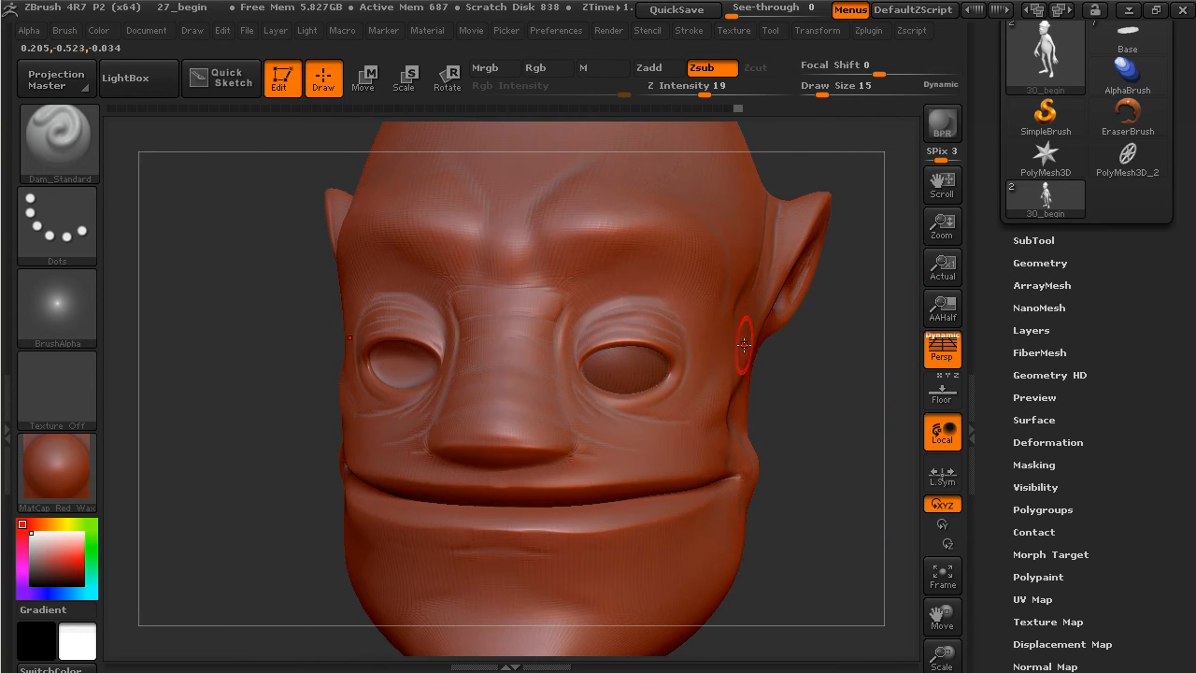
key("ctrl+d")
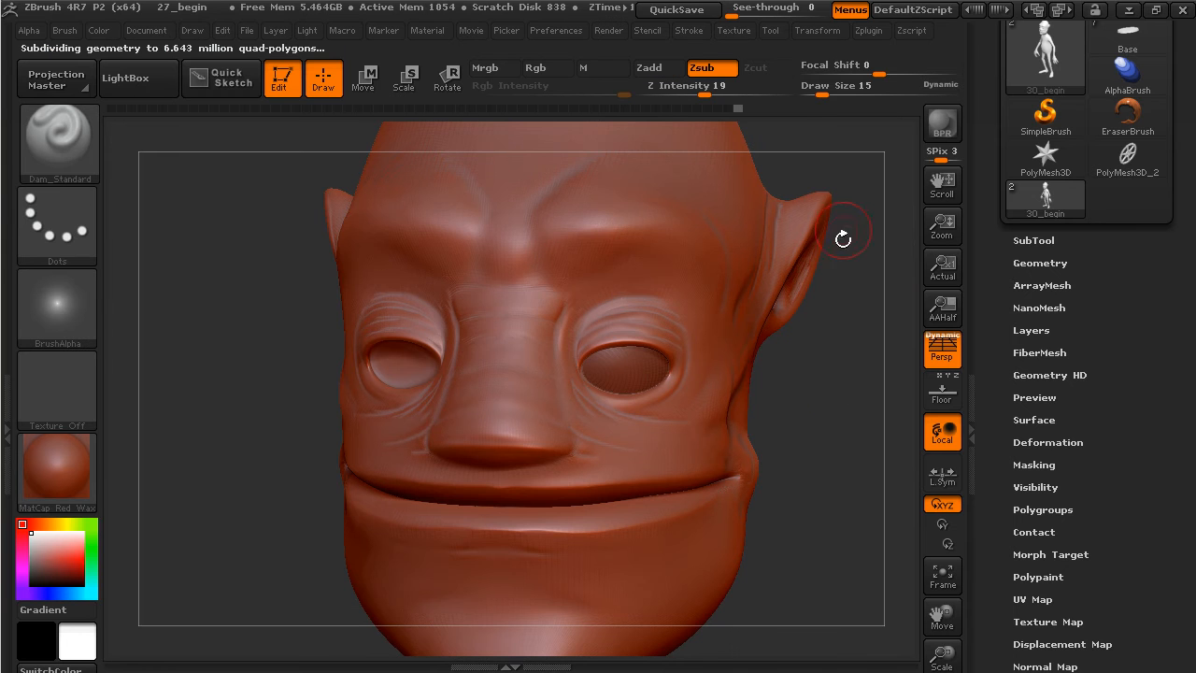
Step: Carve sharper frown creases between the brows and up onto the forehead, smoothing the rough strokes
left_click_drag(844, 384, 865, 506)
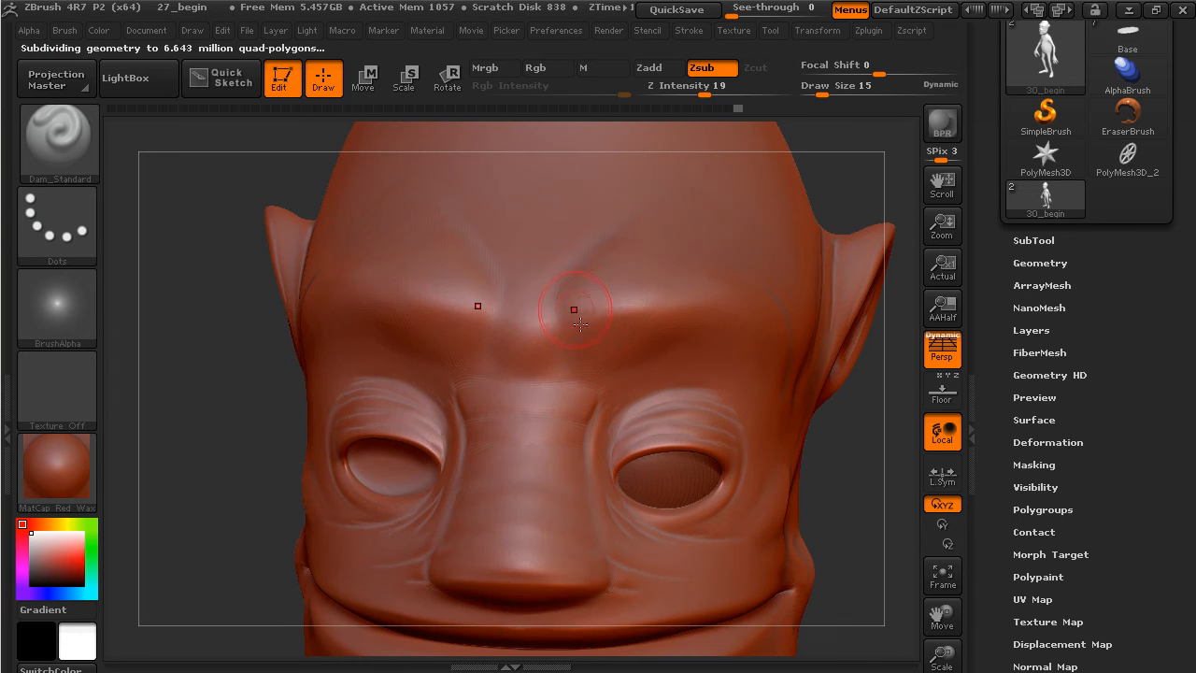
left_click_drag(585, 262, 592, 366)
mouse_move(566, 315)
left_mouse_down("shift")
mouse_move(581, 273)
mouse_move(587, 370)
left_mouse_up("shift")
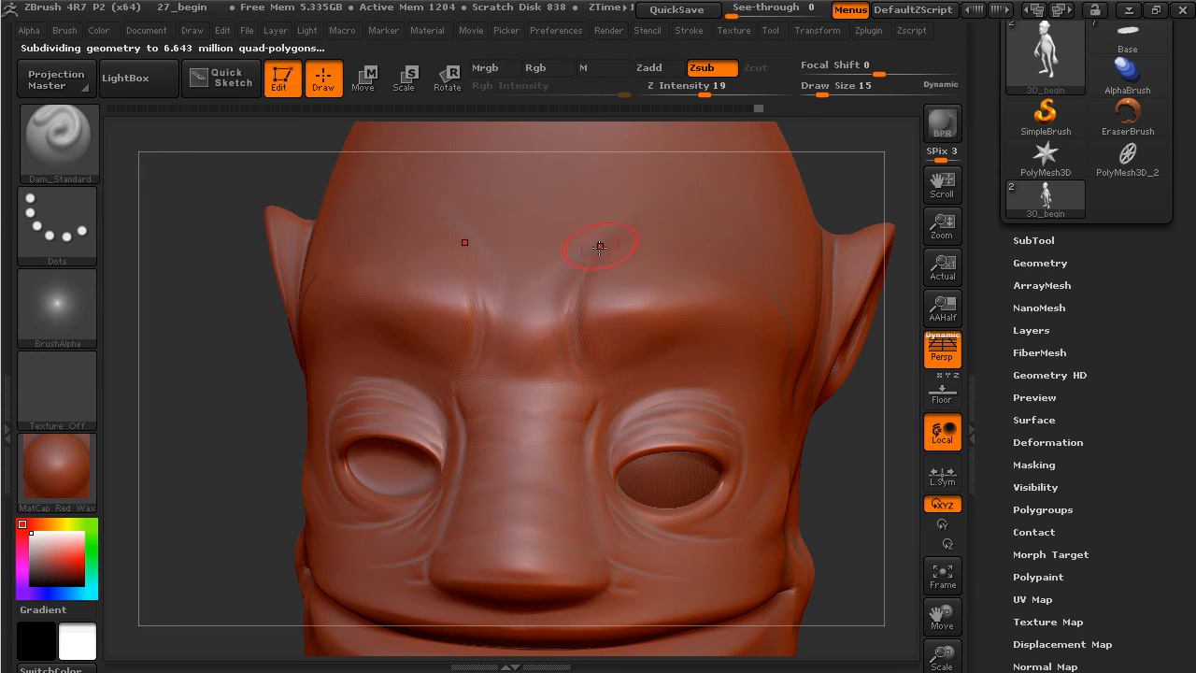
mouse_move(625, 238)
left_mouse_down()
mouse_move(585, 267)
mouse_move(584, 370)
left_mouse_up()
mouse_move(565, 290)
left_mouse_down("shift")
mouse_move(557, 357)
mouse_move(516, 375)
mouse_move(538, 373)
left_mouse_up("shift")
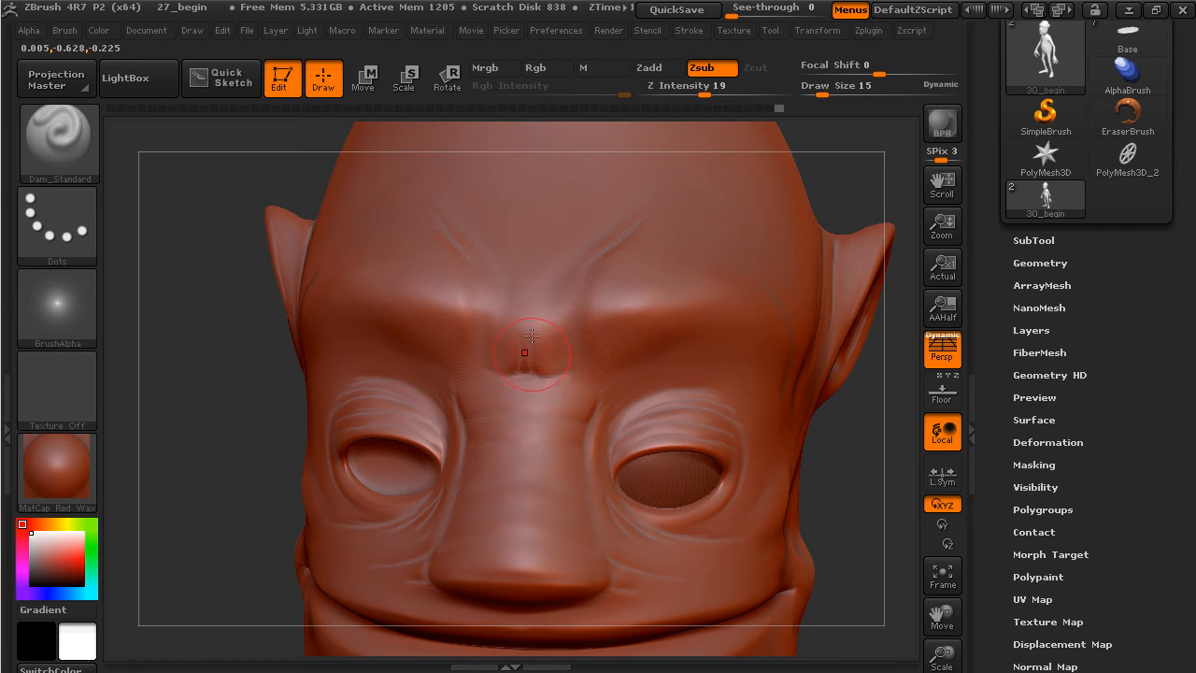
mouse_move(523, 323)
left_mouse_down()
mouse_move(528, 300)
mouse_move(539, 368)
left_mouse_up()
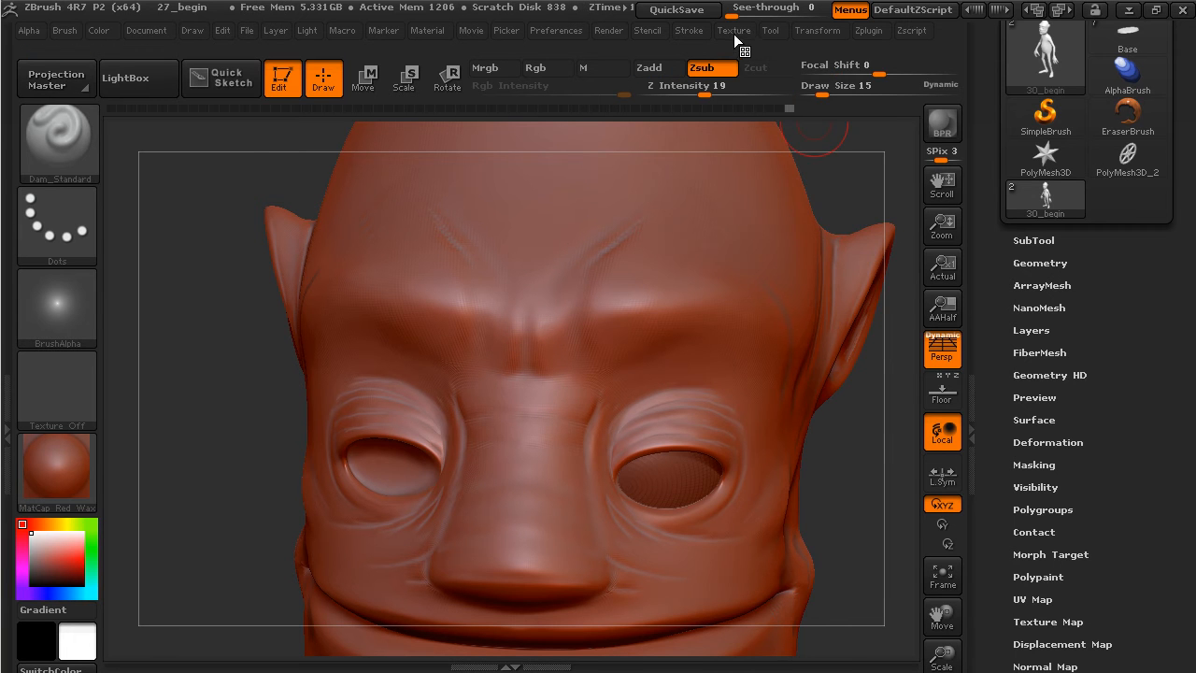
Step: Carve long horizontal wrinkles across the forehead above the frown creases
left_click(694, 30)
left_click_drag(742, 394, 759, 395)
left_click_drag(847, 208, 834, 350, "alt")
left_click_drag(809, 283, 806, 327)
left_click_drag(514, 349, 551, 355)
mouse_move(682, 358)
left_mouse_down("shift")
mouse_move(520, 346)
mouse_move(470, 357)
mouse_move(731, 374)
mouse_move(701, 360)
left_mouse_up("shift")
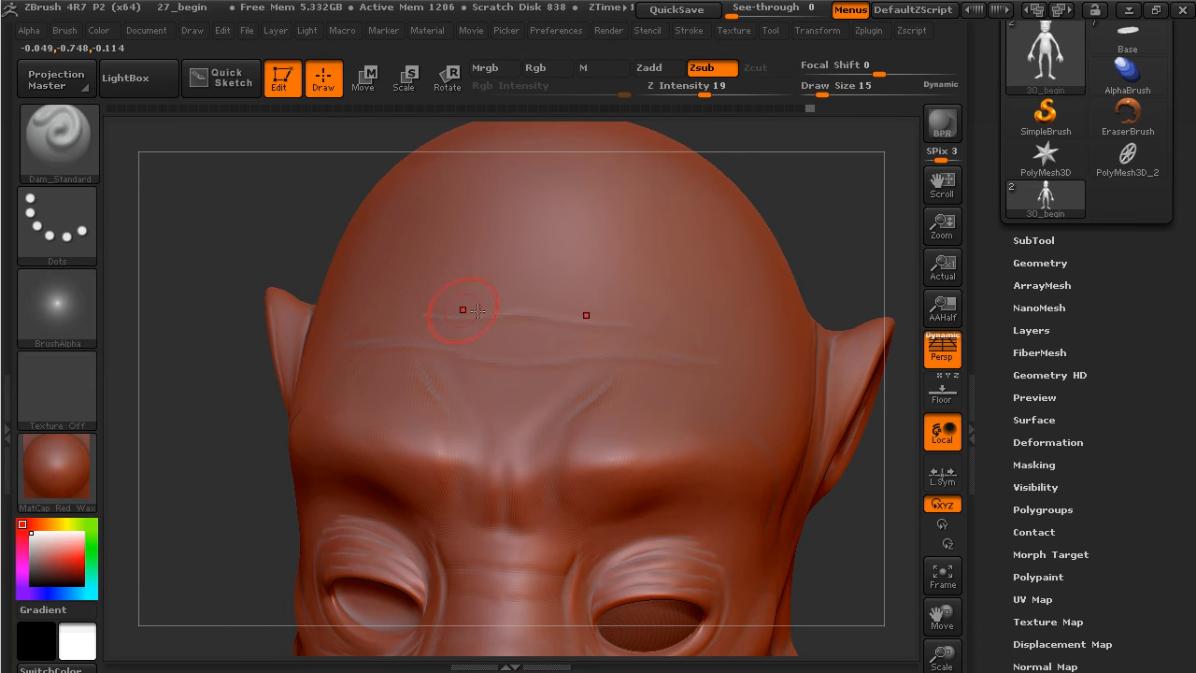
Step: Rework the upper forehead wrinkle and add further curved wrinkles extending toward the temples, softening them
left_click_drag(505, 305, 766, 347, "shift")
left_click_drag(693, 331, 577, 310)
mouse_move(478, 287)
left_mouse_down("shift")
mouse_move(731, 340)
mouse_move(527, 291)
left_mouse_up("shift")
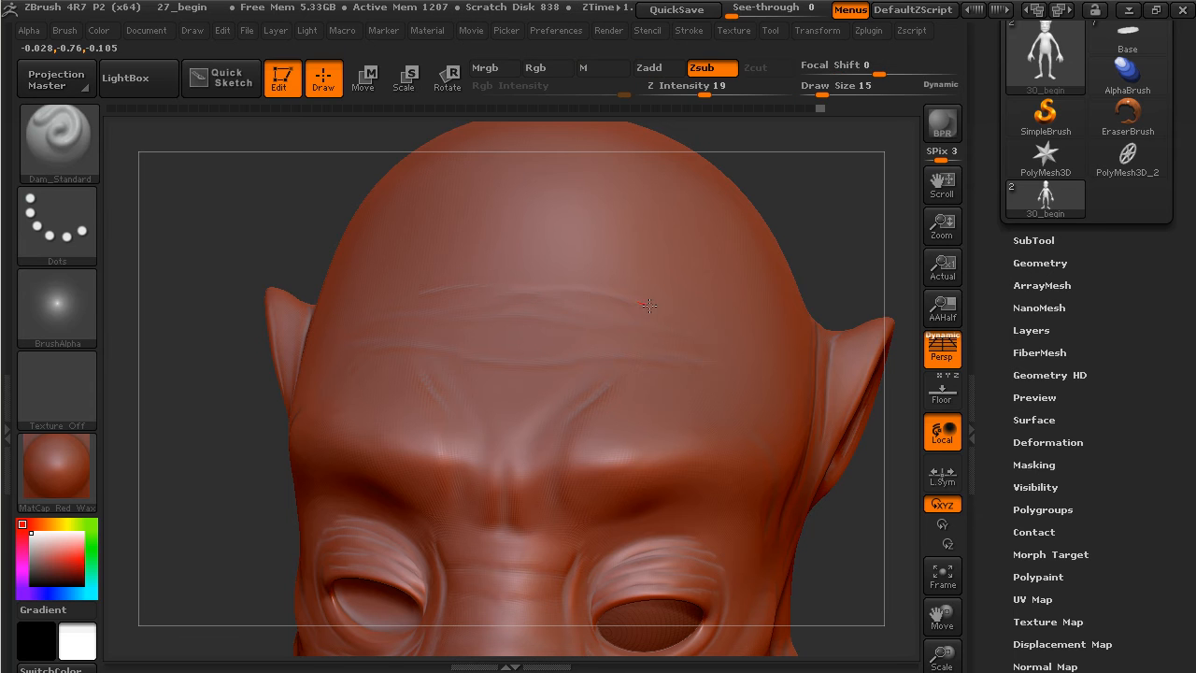
mouse_move(726, 308)
left_mouse_down("shift")
mouse_move(680, 310)
mouse_move(758, 338)
left_mouse_up("shift")
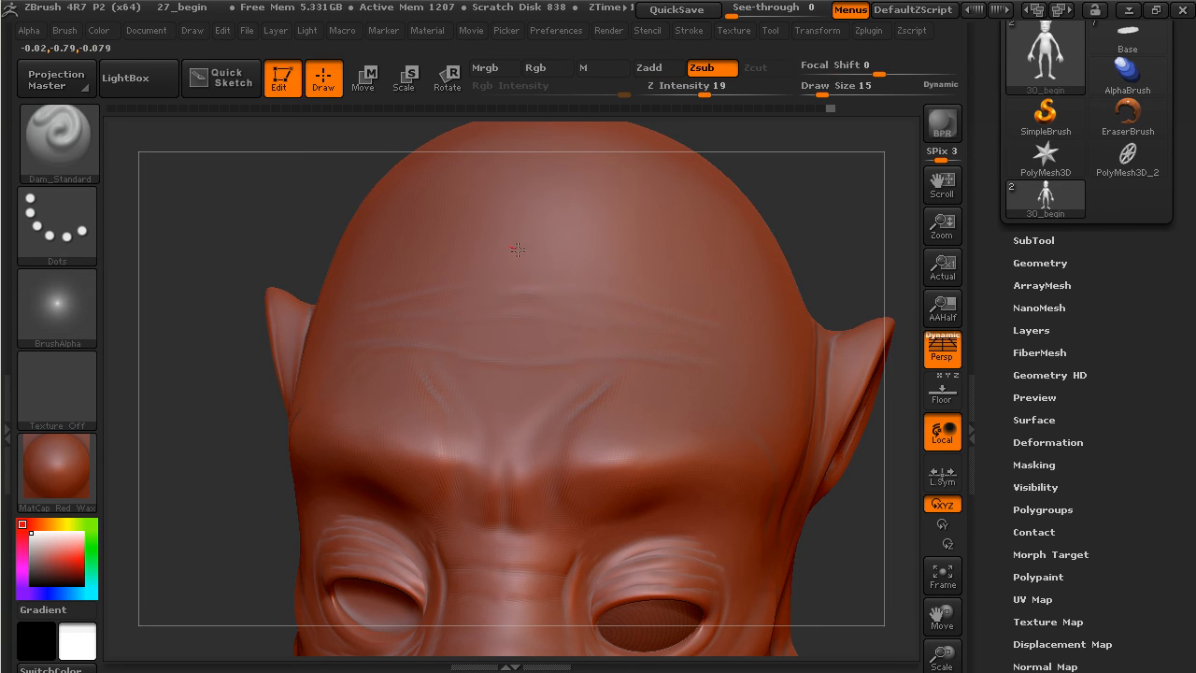
left_click_drag(672, 287, 766, 312, "shift")
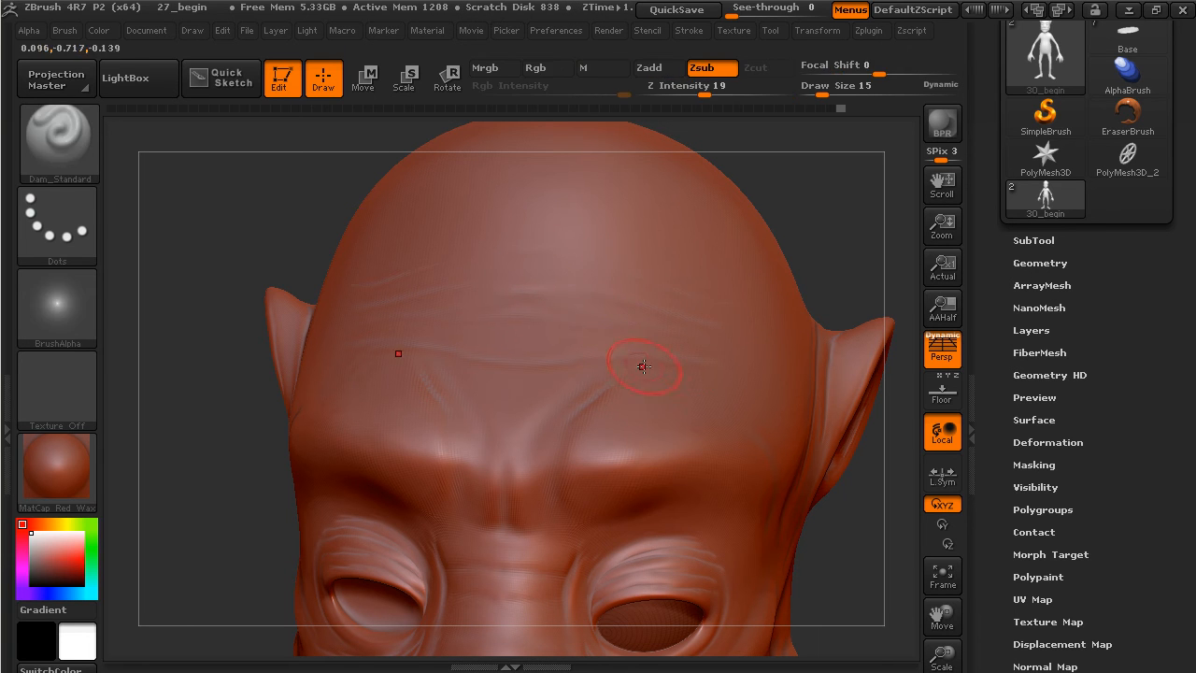
Step: Deepen the frown creases down to the inner brows and carve a curved crease at the outer brow end
left_click_drag(548, 405, 549, 408)
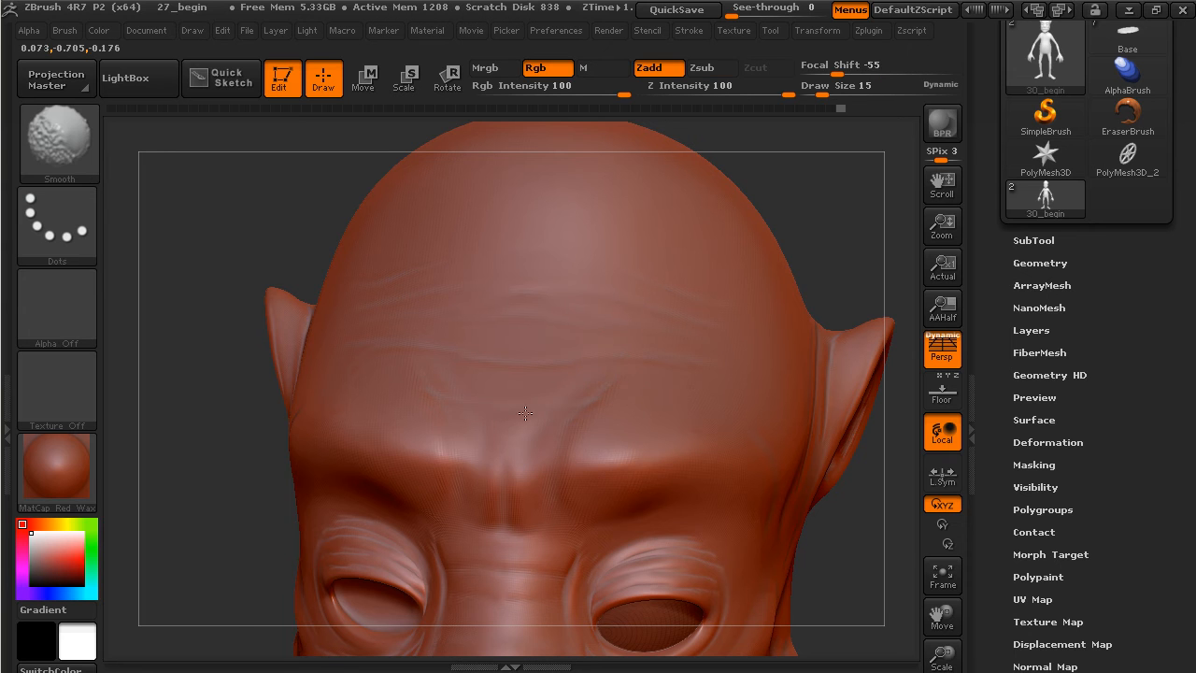
left_click_drag(537, 500, 549, 439)
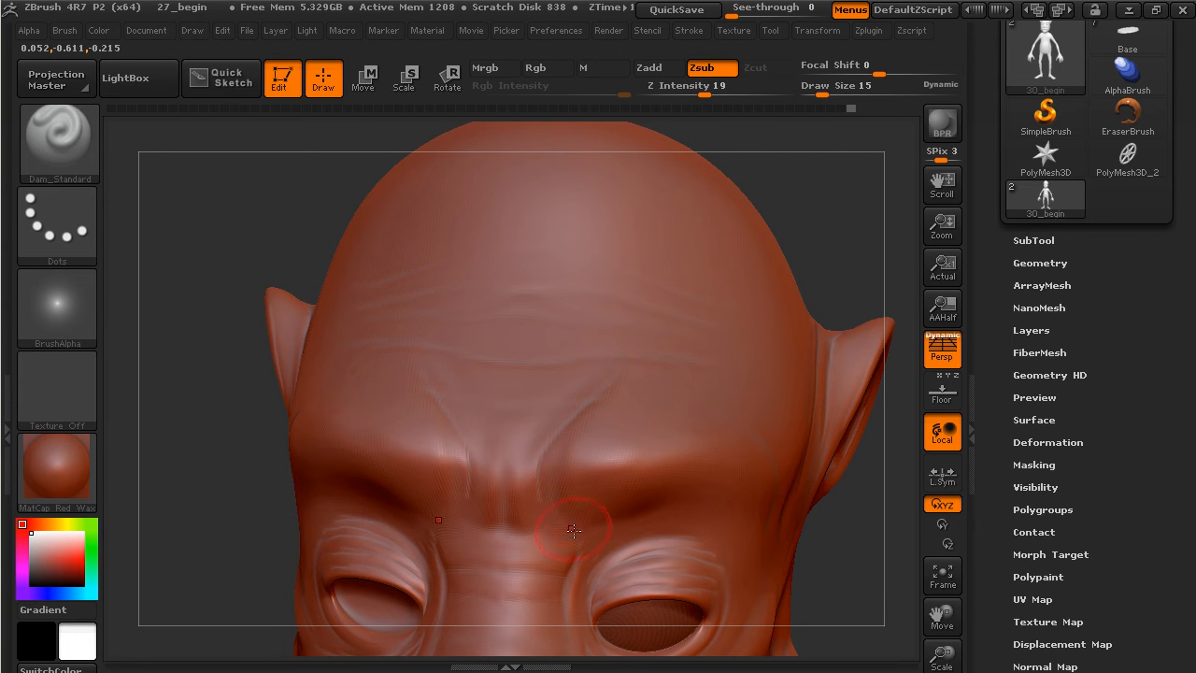
mouse_move(873, 248)
left_mouse_down()
mouse_move(751, 241)
mouse_move(720, 309)
left_mouse_up()
mouse_move(845, 261)
left_mouse_down()
mouse_move(832, 214)
mouse_move(643, 414)
left_mouse_up()
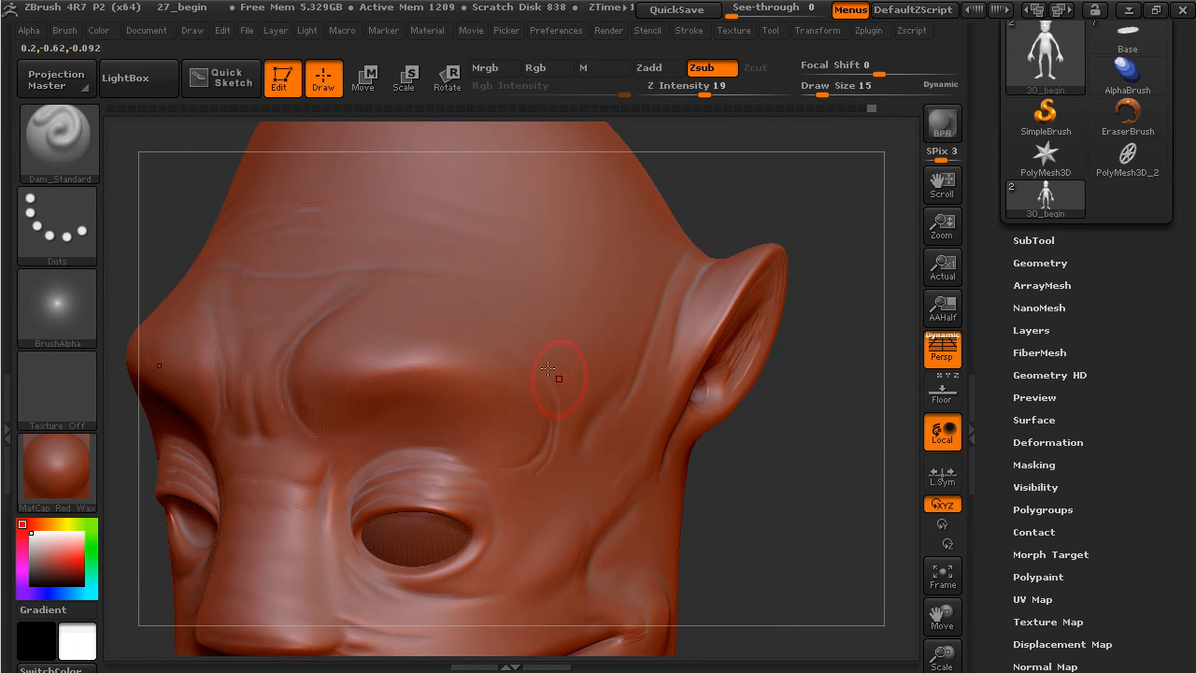
Step: Carve crow's-feet wrinkles at the outer corners of the eyes
mouse_move(697, 475)
left_mouse_down()
mouse_move(748, 387)
mouse_move(796, 416)
mouse_move(422, 495)
mouse_move(520, 454)
left_mouse_up()
mouse_move(459, 492)
left_mouse_down()
mouse_move(517, 432)
mouse_move(524, 473)
left_mouse_up()
left_click_drag(815, 471, 801, 448, "alt")
left_click_drag(716, 502, 873, 359, "alt")
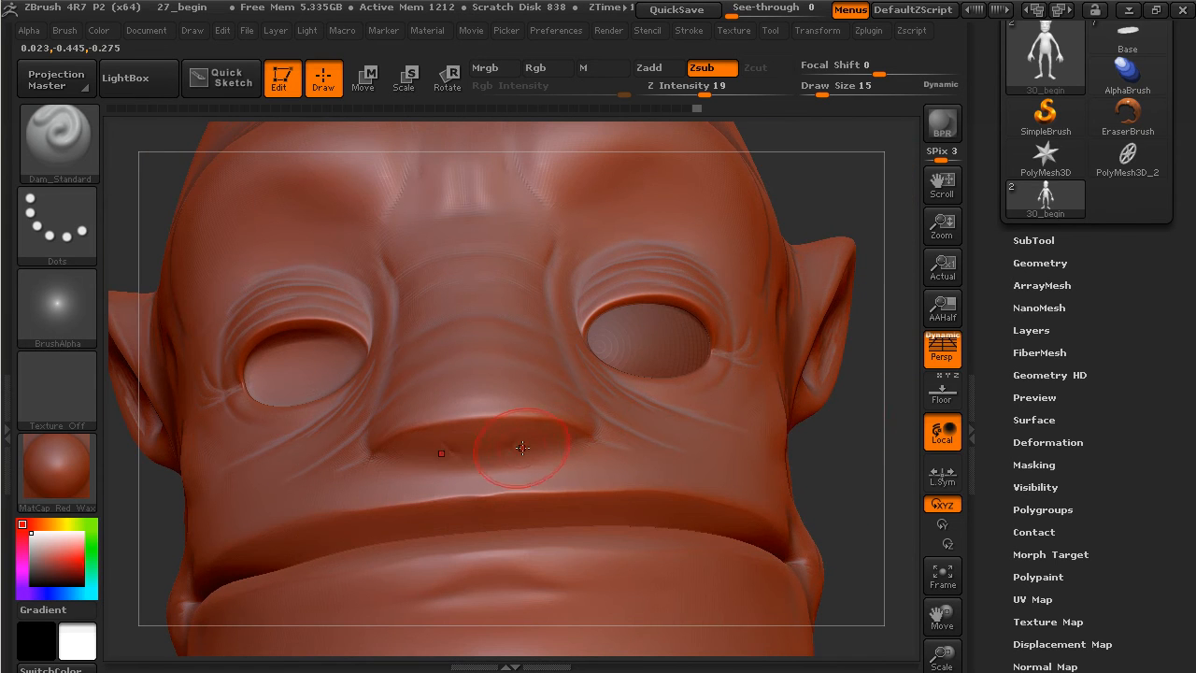
Step: Carve the underside of the nose and add short vertical creases along the lower lip
mouse_move(503, 446)
left_mouse_down()
mouse_move(523, 432)
mouse_move(525, 443)
mouse_move(551, 436)
mouse_move(530, 460)
mouse_move(549, 451)
left_mouse_up()
mouse_move(857, 432)
left_mouse_down()
mouse_move(849, 466)
mouse_move(867, 422)
mouse_move(720, 384)
left_mouse_up()
left_click_drag(365, 509, 377, 542)
mouse_move(395, 498)
left_mouse_down()
mouse_move(401, 525)
mouse_move(420, 525)
left_mouse_up()
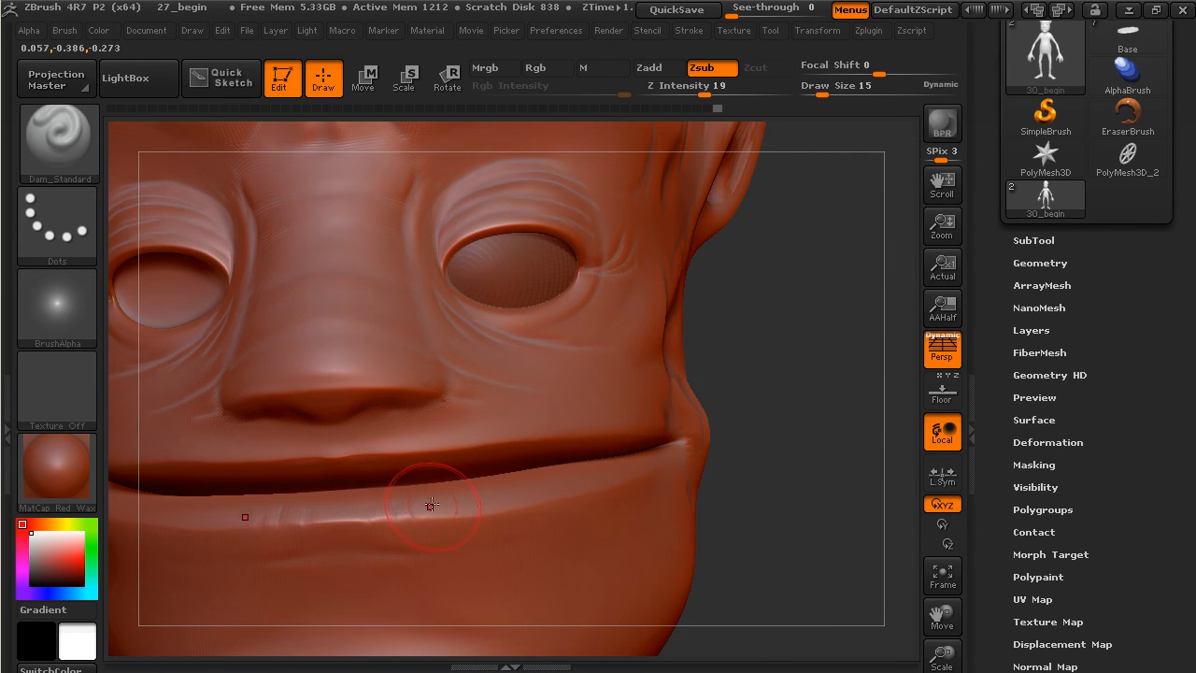
mouse_move(337, 507)
left_mouse_down("shift")
mouse_move(546, 516)
mouse_move(574, 510)
mouse_move(544, 489)
mouse_move(568, 488)
left_mouse_up("shift")
Step: Carve tendon grooves down the front of the neck with the Dam_Standard brush at draw size 30
mouse_move(803, 478)
left_mouse_down("alt")
mouse_move(751, 520)
mouse_move(763, 337)
left_mouse_up("alt")
left_click_drag(753, 427, 726, 411)
mouse_move(675, 455)
left_mouse_down("alt")
mouse_move(725, 347)
mouse_move(666, 381)
left_mouse_up("alt")
mouse_move(741, 350)
left_mouse_down("alt")
mouse_move(669, 368)
mouse_move(748, 349)
left_mouse_up("alt")
left_click(829, 88)
left_click_drag(520, 382, 489, 514)
left_click_drag(510, 403, 489, 490)
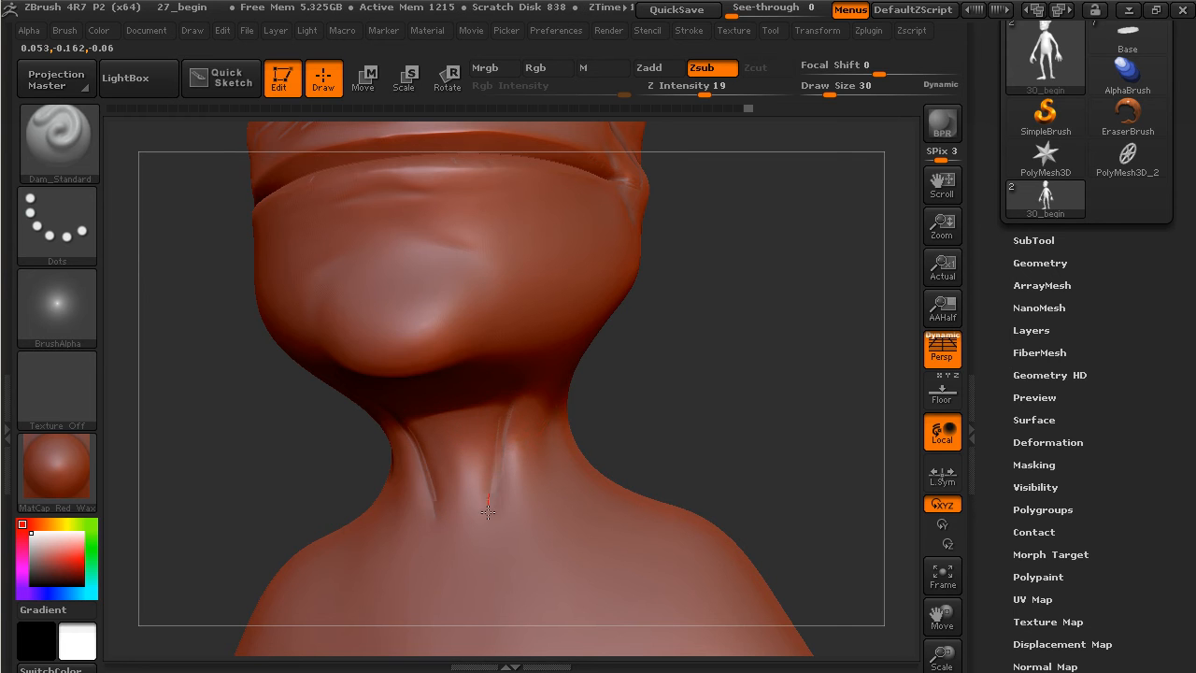
Step: Carve a second set of grooves down the sides of the neck toward the shoulders
mouse_move(633, 414)
left_mouse_down()
mouse_move(561, 376)
mouse_move(593, 443)
left_mouse_up()
left_click_drag(576, 372, 600, 468)
left_click_drag(579, 395, 612, 485)
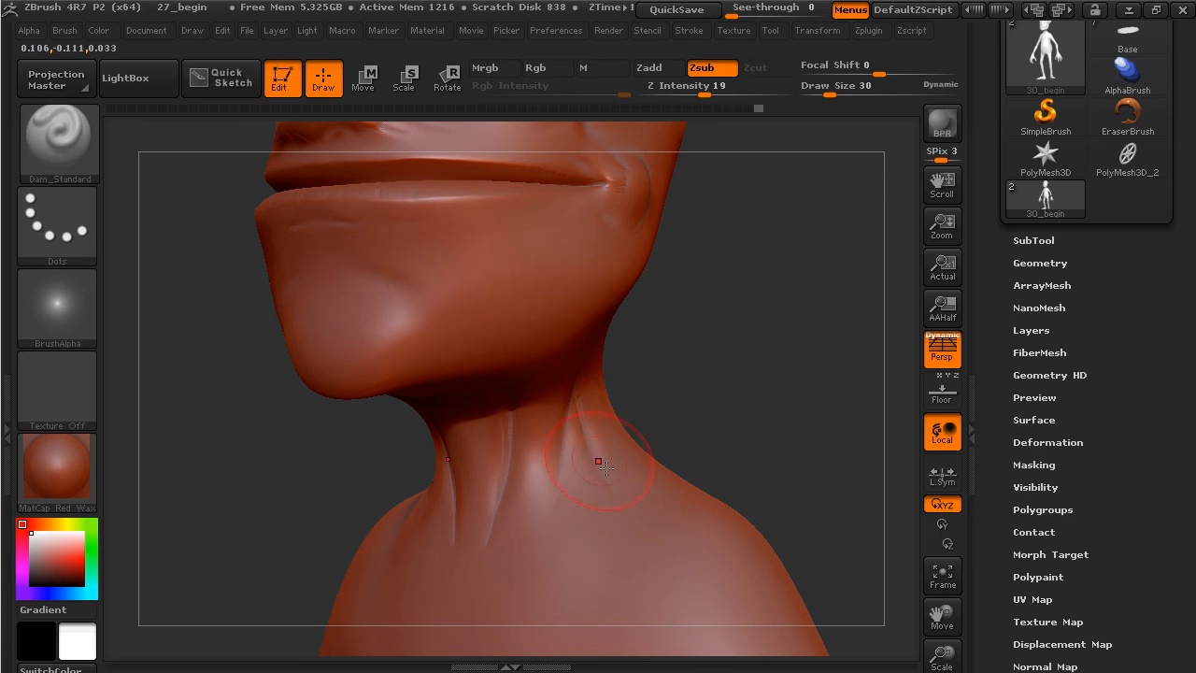
Step: Soften the neck grooves and carve a curved crease across the base of the neck along the collarbones, smoothing it
key("shift")
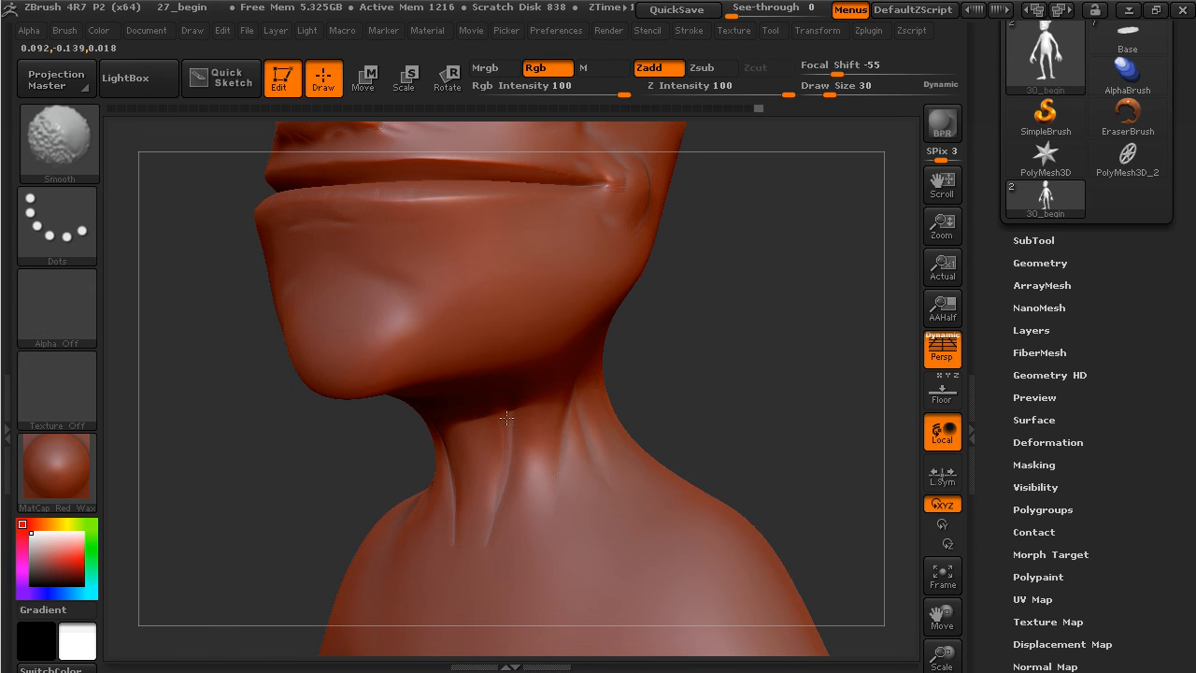
left_click_drag(694, 408, 735, 361)
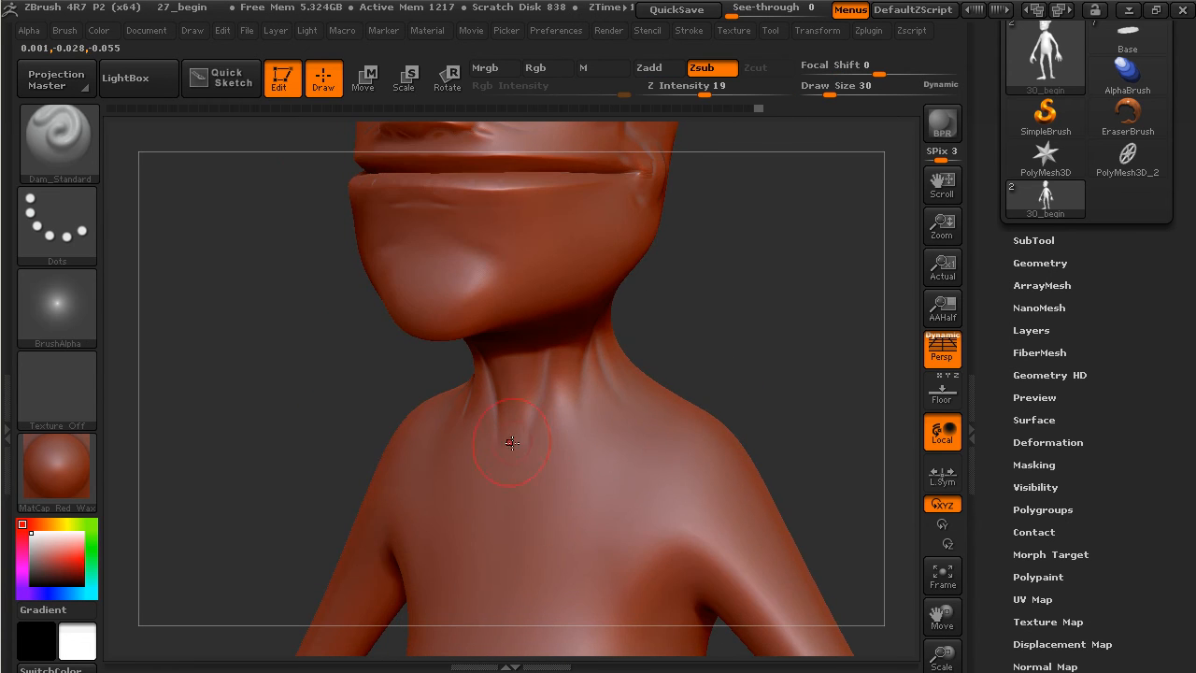
left_click_drag(550, 440, 534, 447)
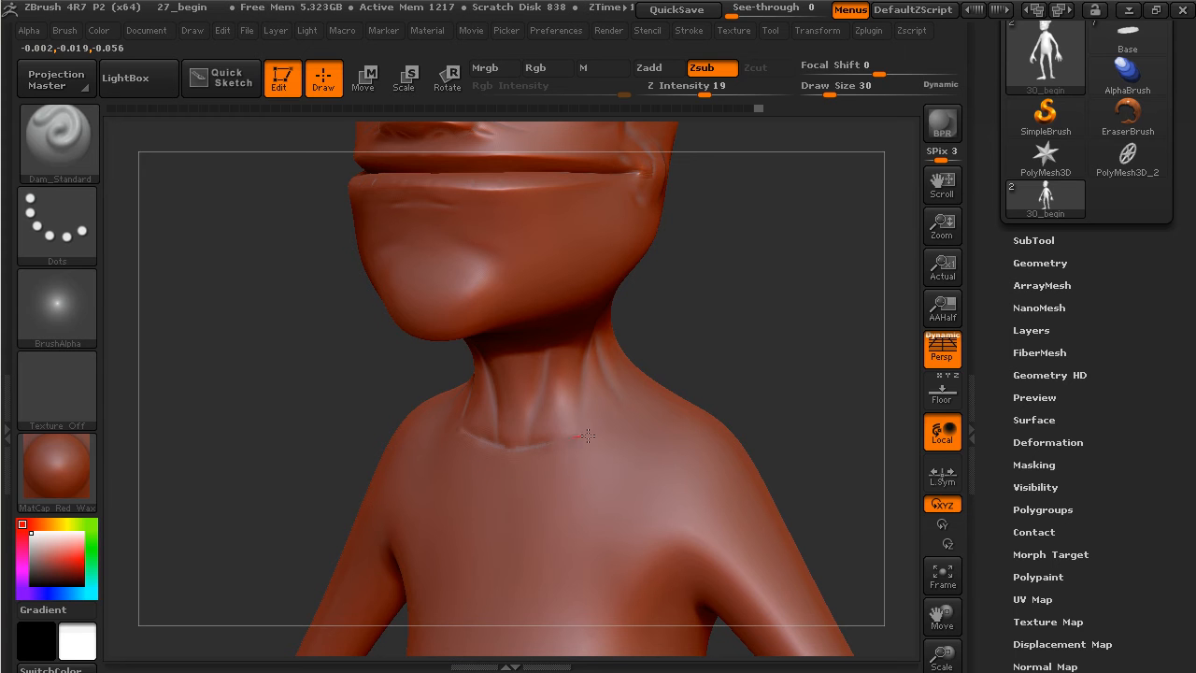
key("shift")
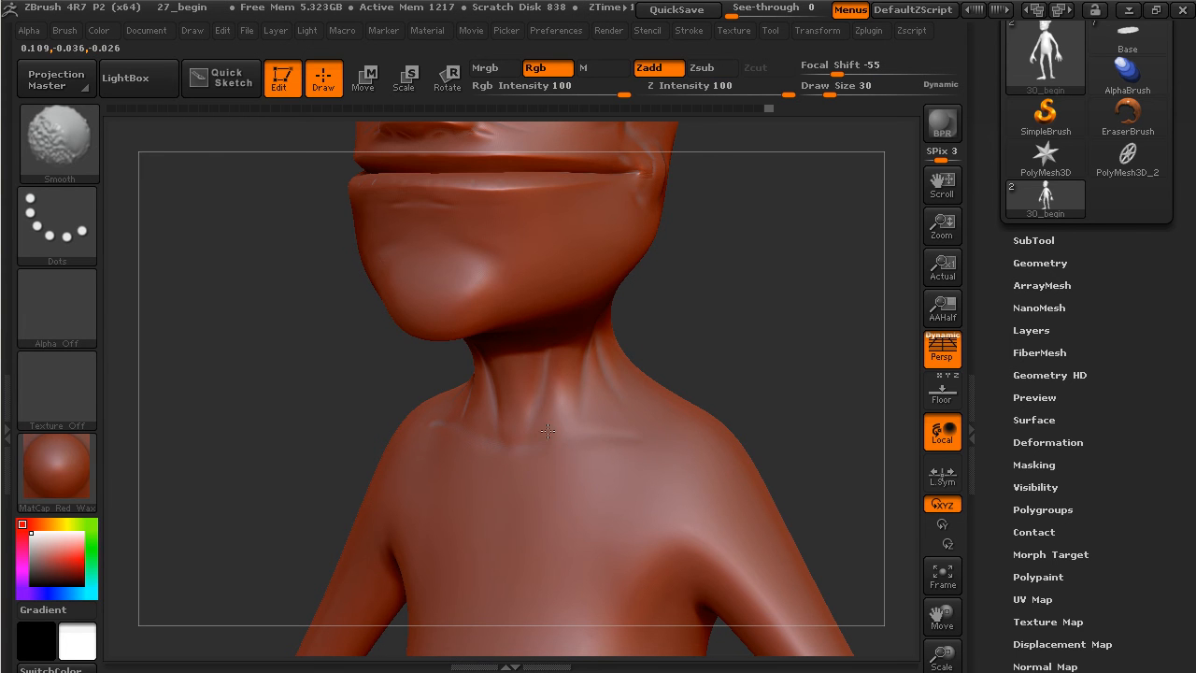
Step: Build up the tendons on the front of the neck with the ClayBuildup brush and smooth them
left_click(69, 151)
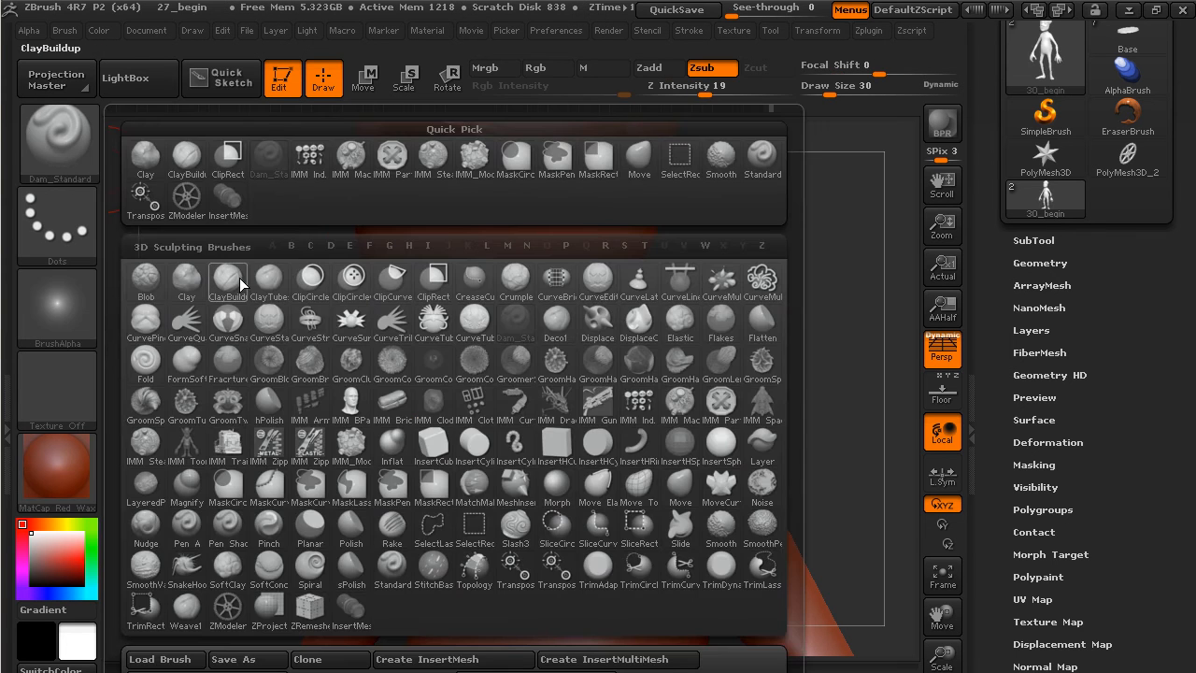
left_click(243, 291)
left_click_drag(719, 360, 758, 357)
left_click_drag(571, 331, 543, 427)
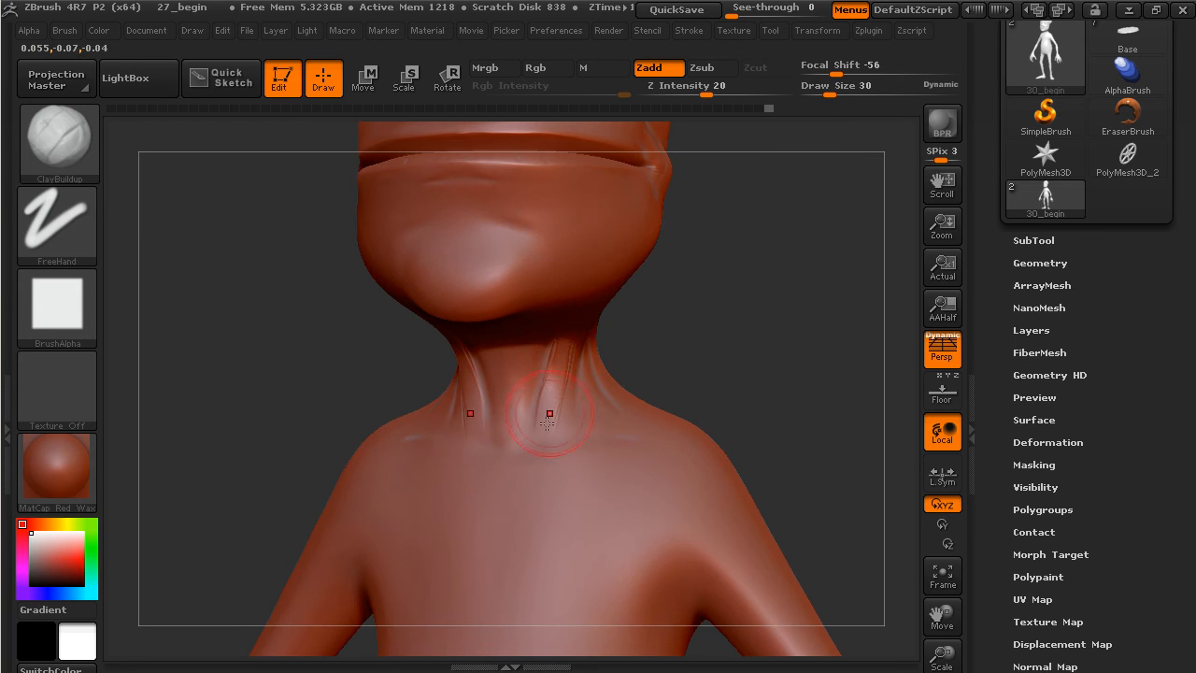
key("shift")
left_click_drag(669, 323, 699, 300)
mouse_move(544, 329)
left_mouse_down()
mouse_move(514, 342)
mouse_move(516, 366)
mouse_move(527, 329)
left_mouse_up()
Step: Add raised tendon strands down the side of the neck and smooth them into the surface
left_click_drag(676, 350, 675, 342)
mouse_move(747, 316)
left_mouse_down()
mouse_move(699, 323)
mouse_move(663, 357)
left_mouse_up()
left_click_drag(647, 299, 674, 402)
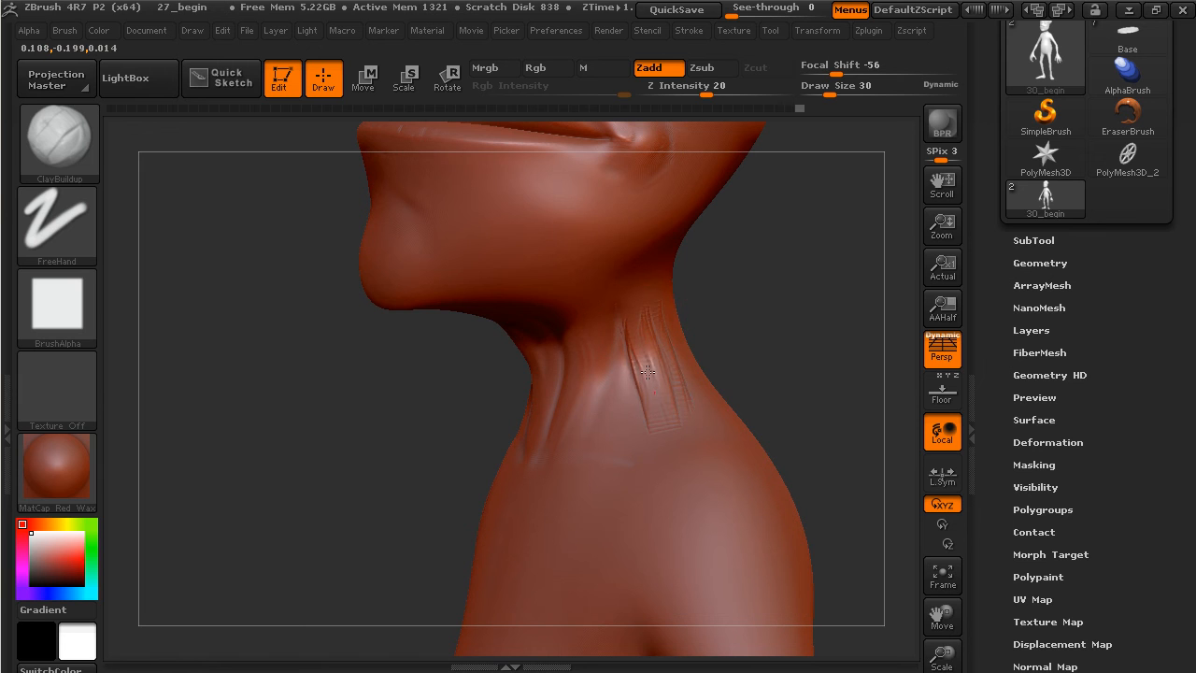
left_click_drag(632, 325, 643, 375, "shift")
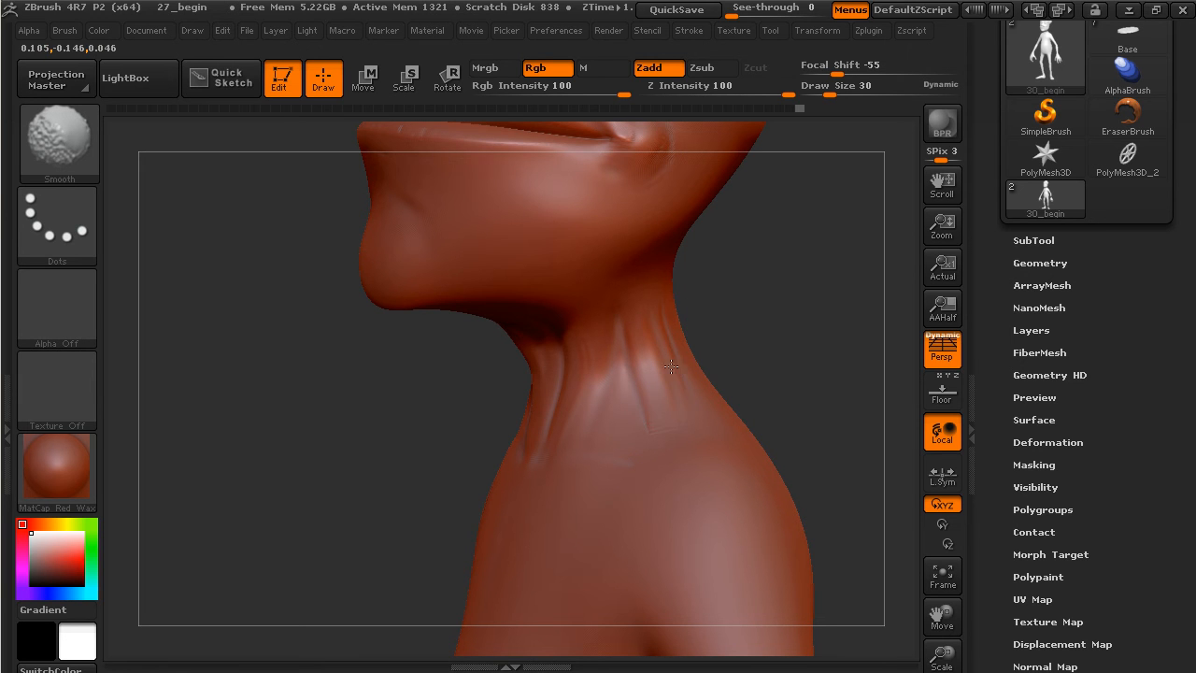
Step: Build up both collarbones at draw size 20 and smooth their inner ends into the chest
left_click_drag(726, 346, 802, 143)
left_click_drag(831, 90, 827, 90)
mouse_move(809, 168)
left_mouse_down()
mouse_move(774, 315)
mouse_move(574, 476)
left_mouse_up()
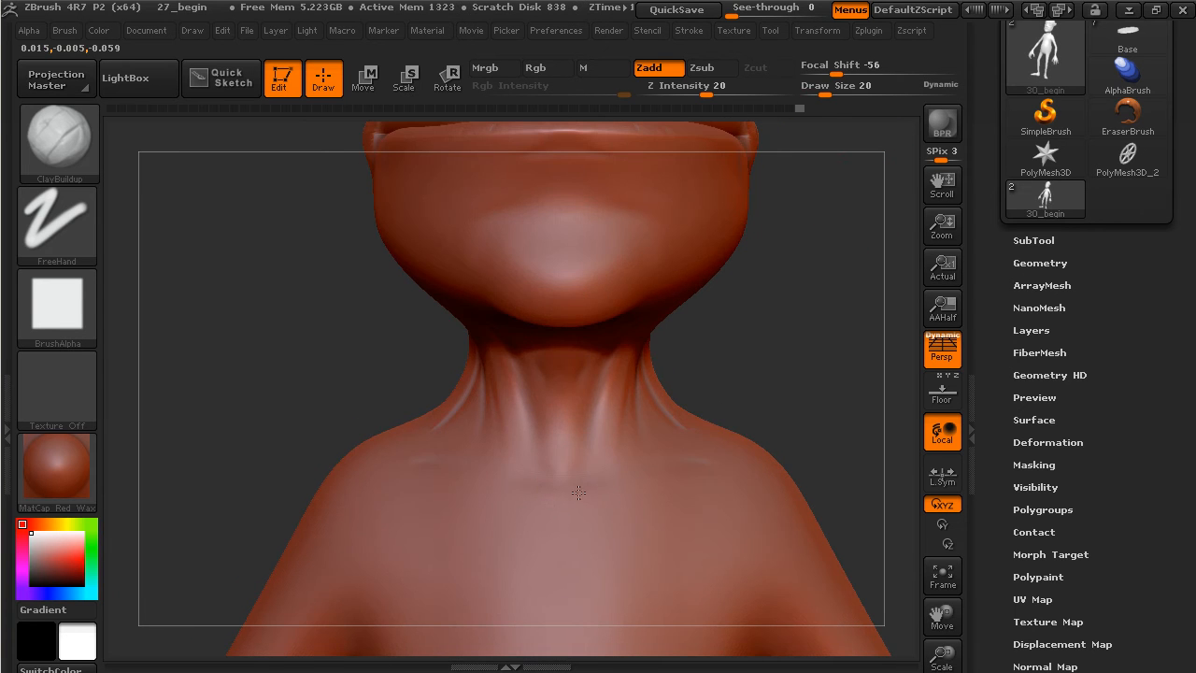
mouse_move(597, 496)
left_mouse_down()
mouse_move(585, 499)
mouse_move(683, 470)
mouse_move(652, 474)
left_mouse_up()
left_click_drag(582, 501, 588, 515, "shift")
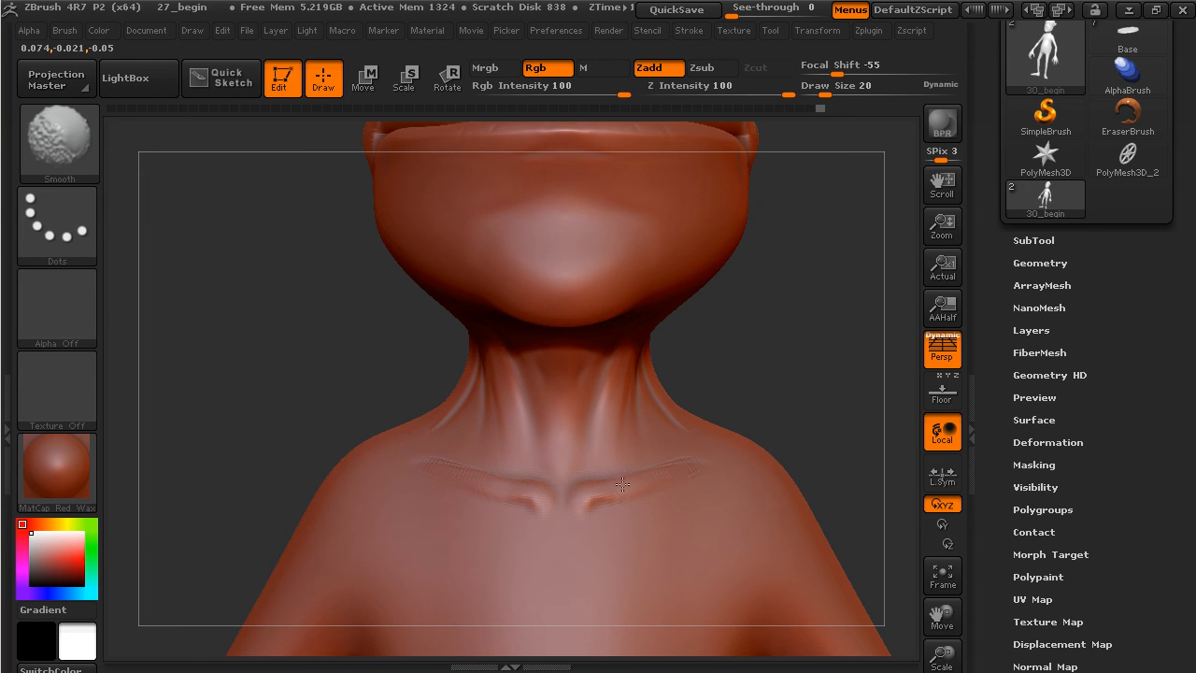
left_click_drag(646, 472, 591, 498, "shift")
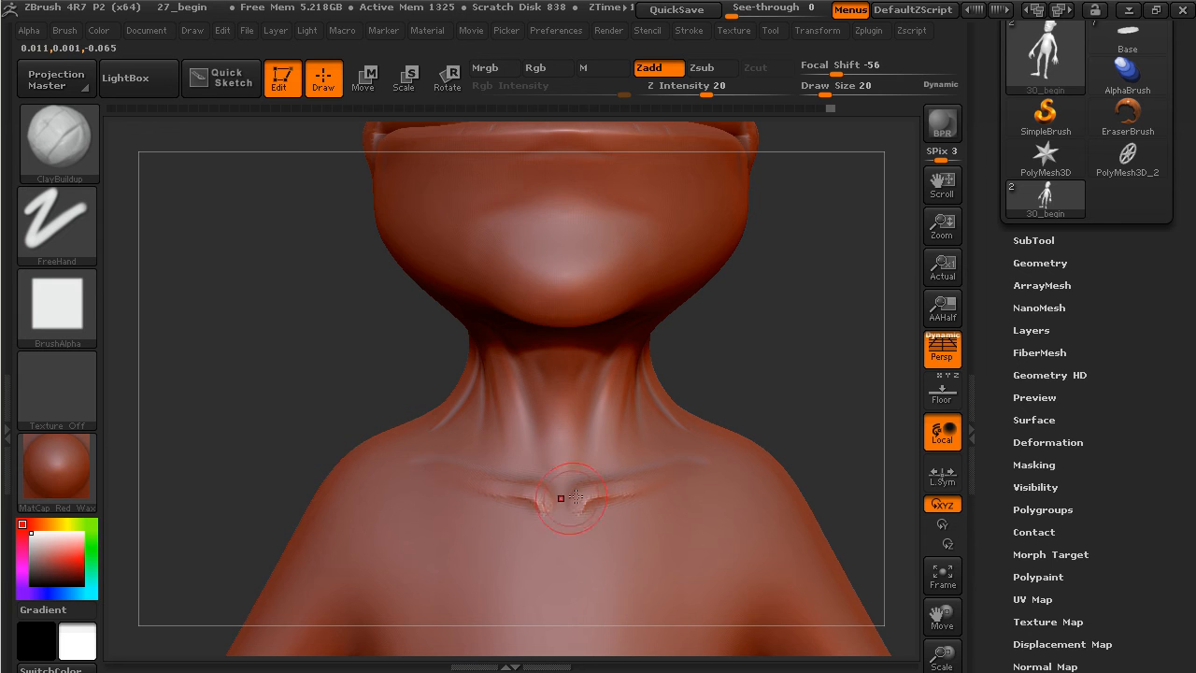
left_click_drag(636, 482, 603, 489)
left_click_drag(603, 490, 588, 501, "shift")
Step: Build up the sternum notch and the lower edges of the chest muscles at draw size 30, then smooth them
left_click_drag(781, 418, 759, 344, "alt")
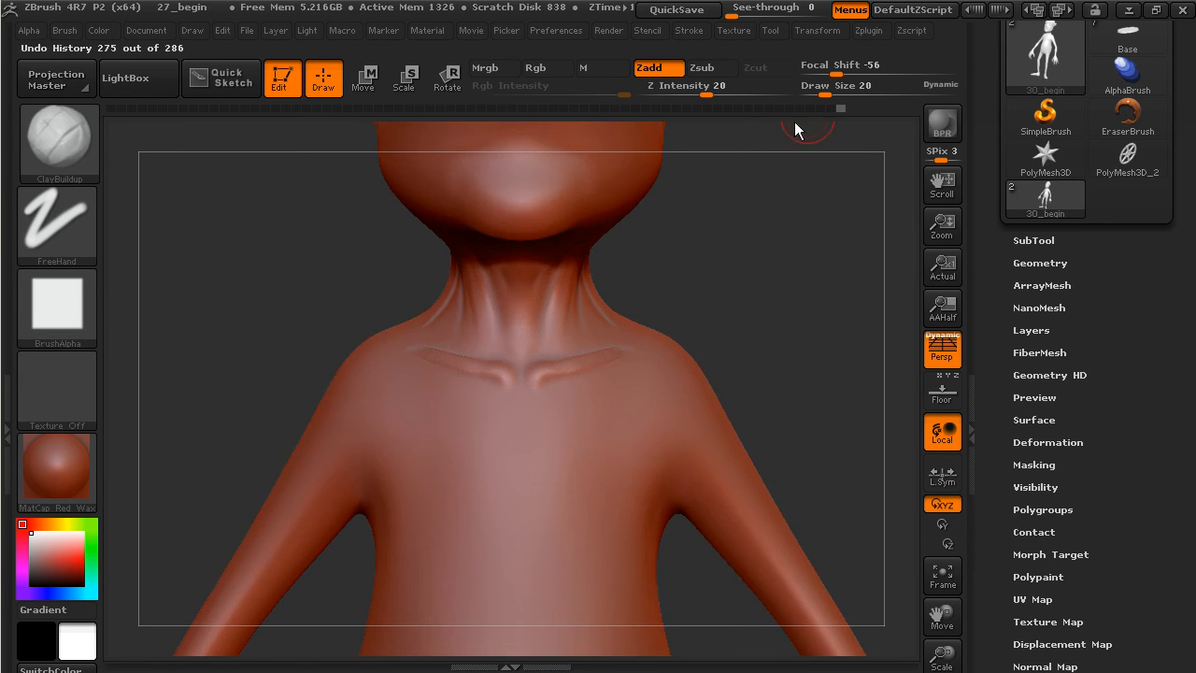
left_click_drag(824, 94, 830, 96)
left_click_drag(822, 219, 779, 248)
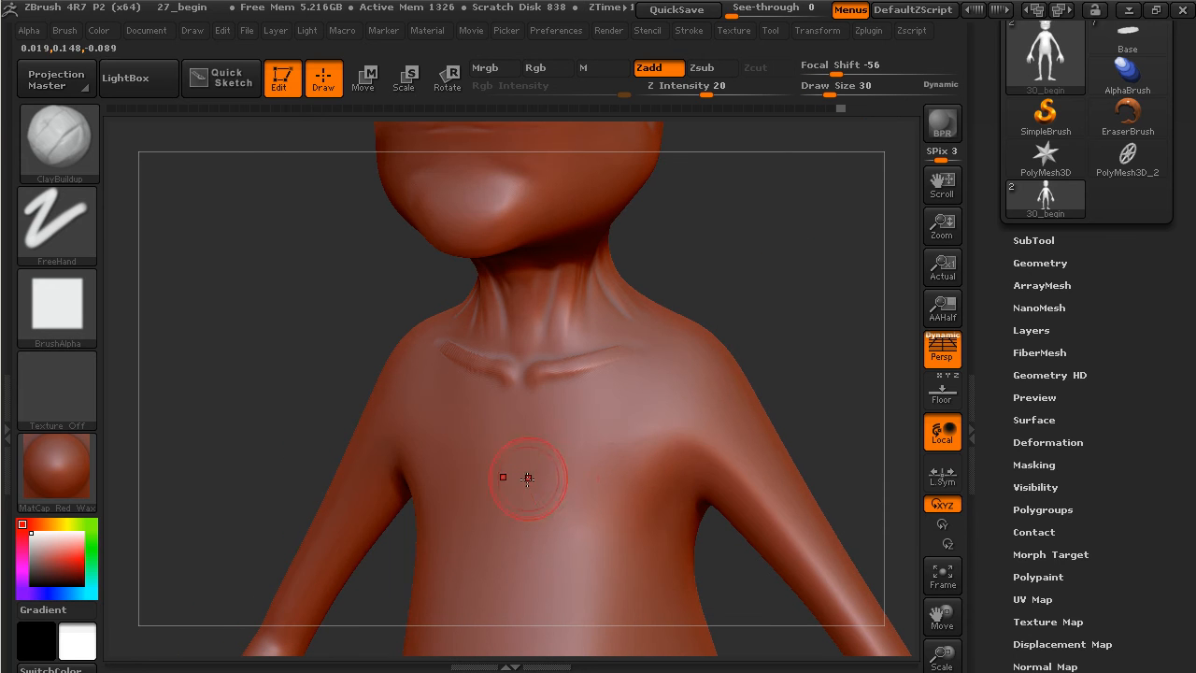
left_click_drag(523, 436, 520, 426)
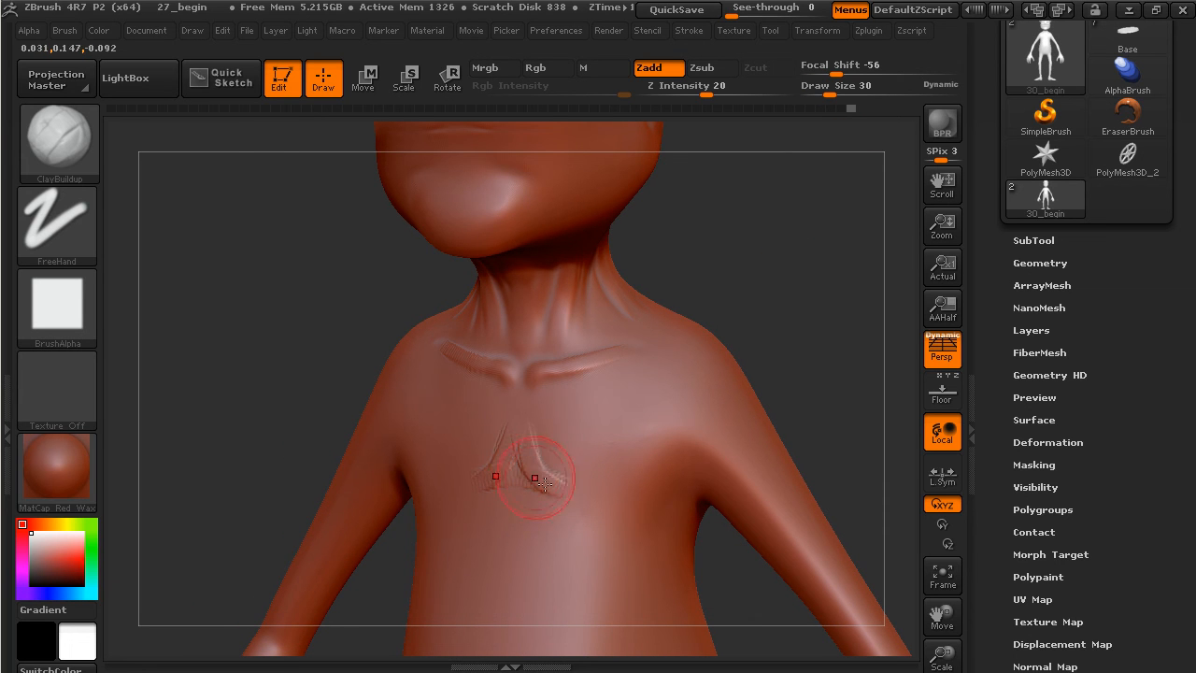
mouse_move(549, 468)
left_mouse_down()
mouse_move(555, 488)
mouse_move(578, 486)
mouse_move(565, 467)
mouse_move(645, 462)
mouse_move(697, 418)
left_mouse_up()
mouse_move(608, 478)
left_mouse_down("shift")
mouse_move(690, 431)
mouse_move(649, 450)
left_mouse_up("shift")
Step: Carve curved creases across the groin and hips with the Dam_Standard brush and smooth them
mouse_move(795, 364)
left_mouse_down("alt")
mouse_move(692, 314)
mouse_move(683, 299)
left_mouse_up("alt")
mouse_move(794, 459)
left_mouse_down("alt")
mouse_move(724, 331)
mouse_move(696, 326)
mouse_move(667, 360)
mouse_move(657, 406)
mouse_move(691, 404)
left_mouse_up("alt")
left_click(86, 152)
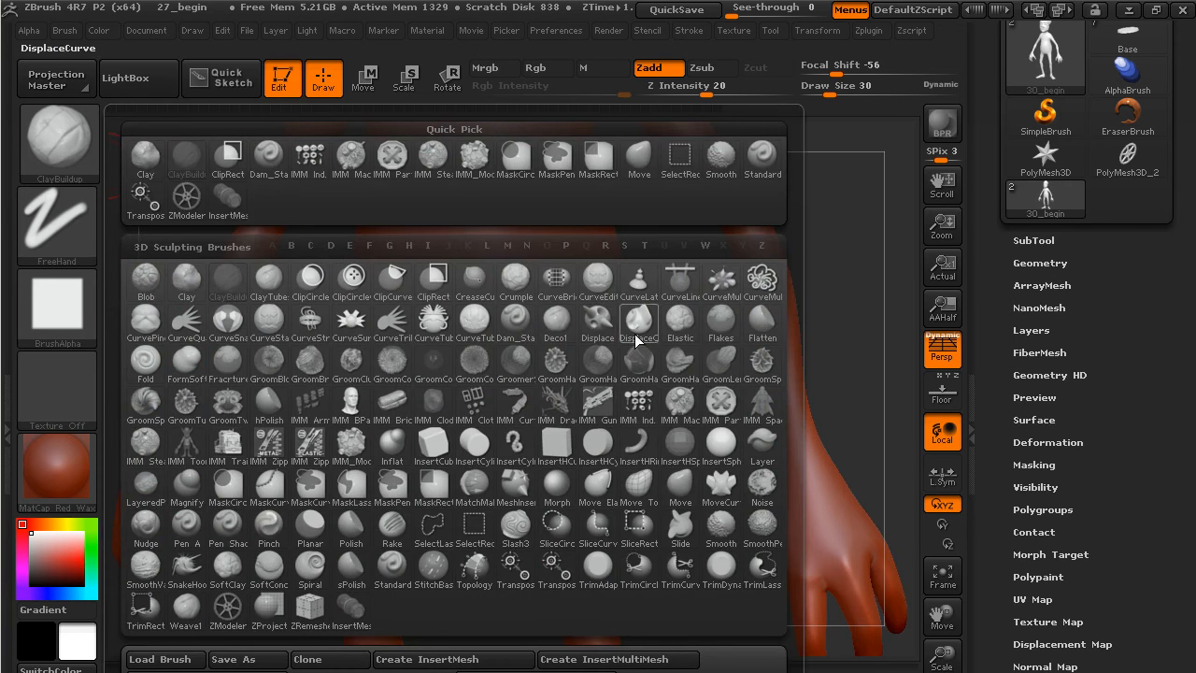
left_click(529, 326)
left_click_drag(644, 496, 644, 436)
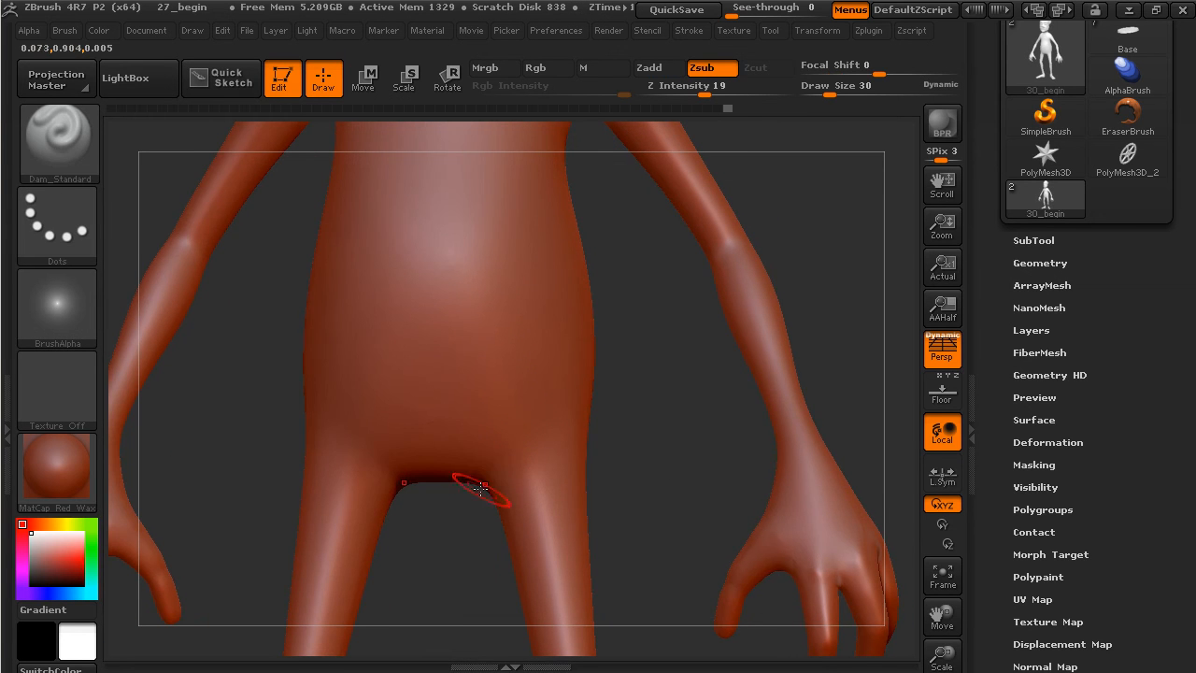
left_click_drag(502, 458, 541, 433)
left_click_drag(479, 466, 454, 478)
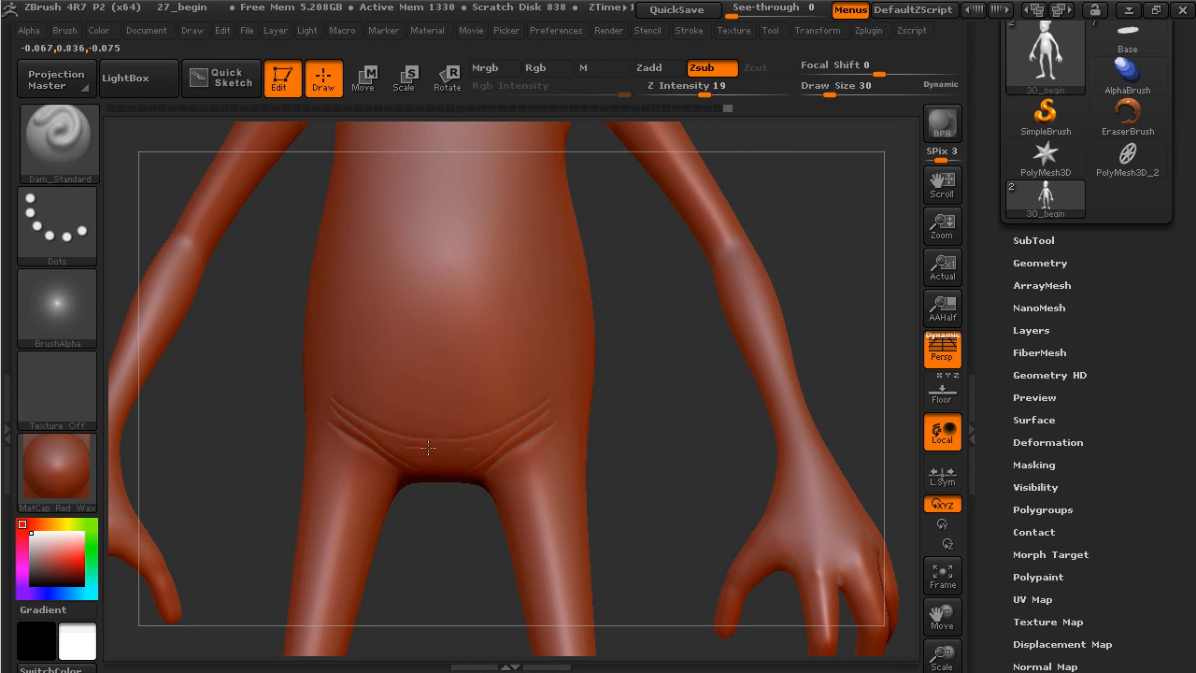
key("shift")
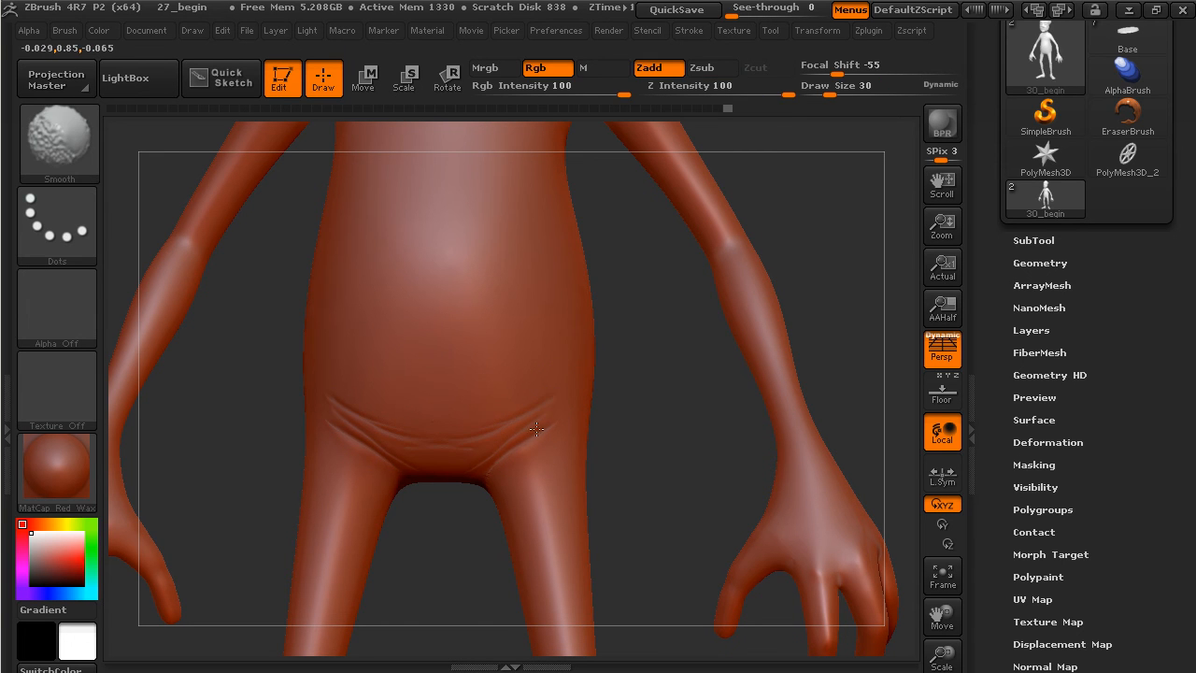
left_click_drag(511, 451, 537, 464, "shift")
Step: Carve creases above the backs of the thighs and a vertical line between the buttocks, smoothing them
mouse_move(662, 443)
left_mouse_down()
mouse_move(526, 459)
mouse_move(384, 513)
mouse_move(290, 455)
mouse_move(302, 430)
left_mouse_up()
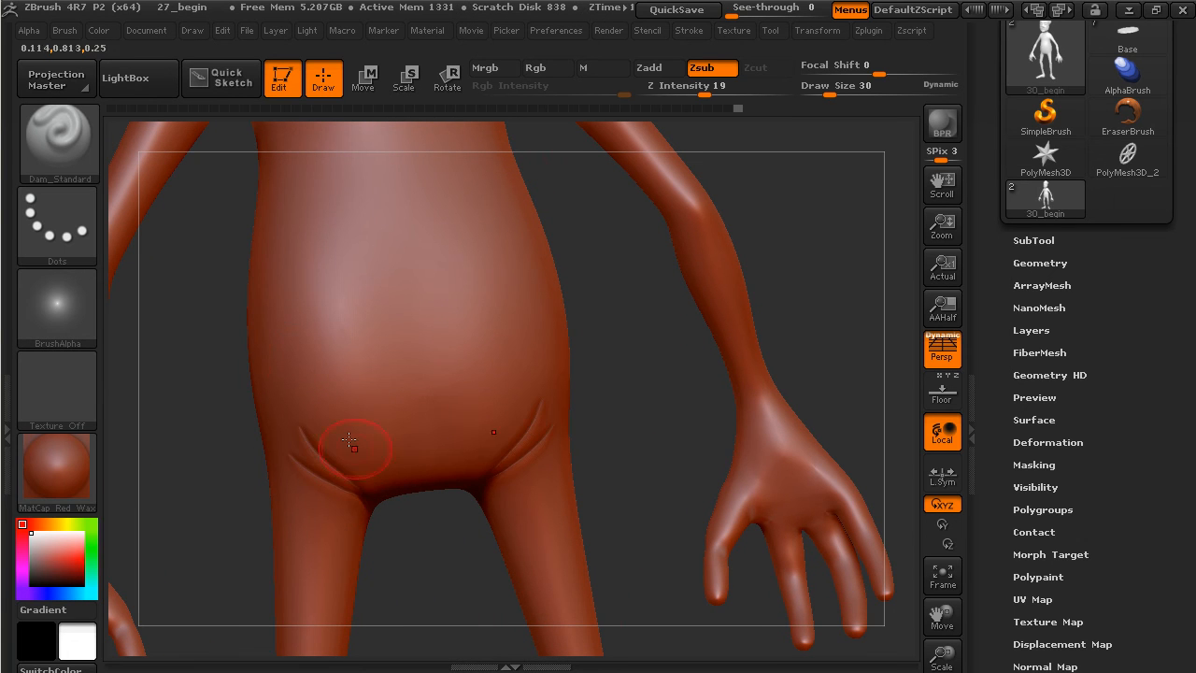
left_click_drag(356, 495, 298, 420)
left_click_drag(330, 476, 302, 445, "shift")
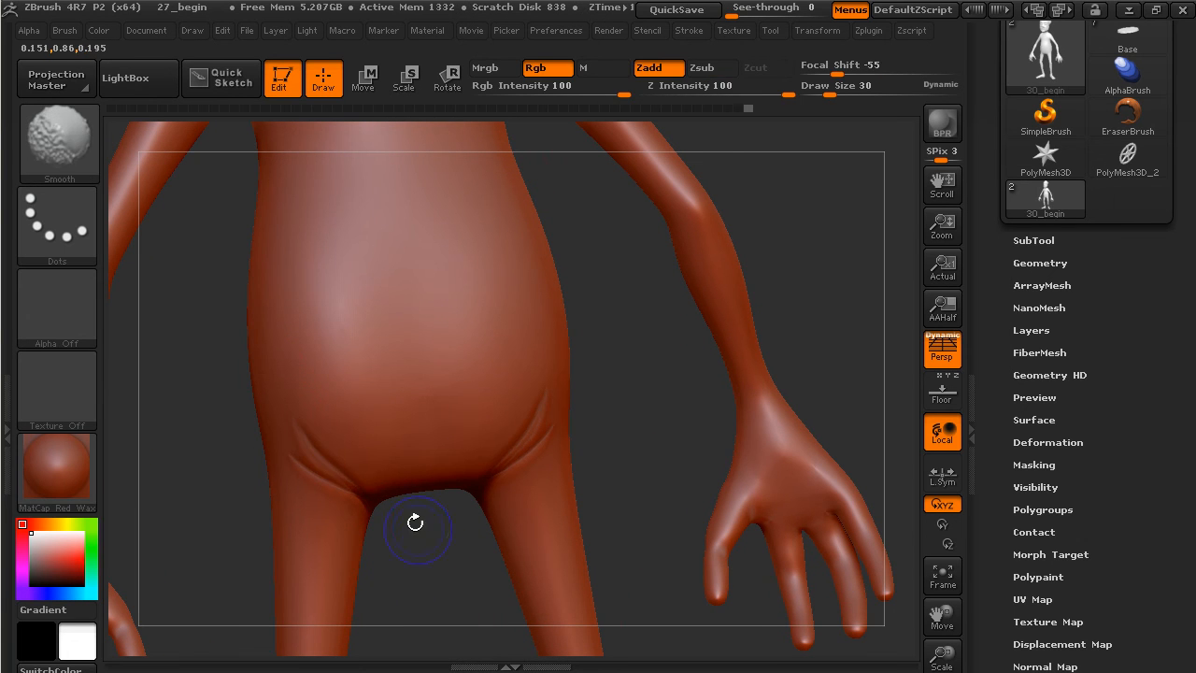
left_click_drag(429, 497, 422, 367)
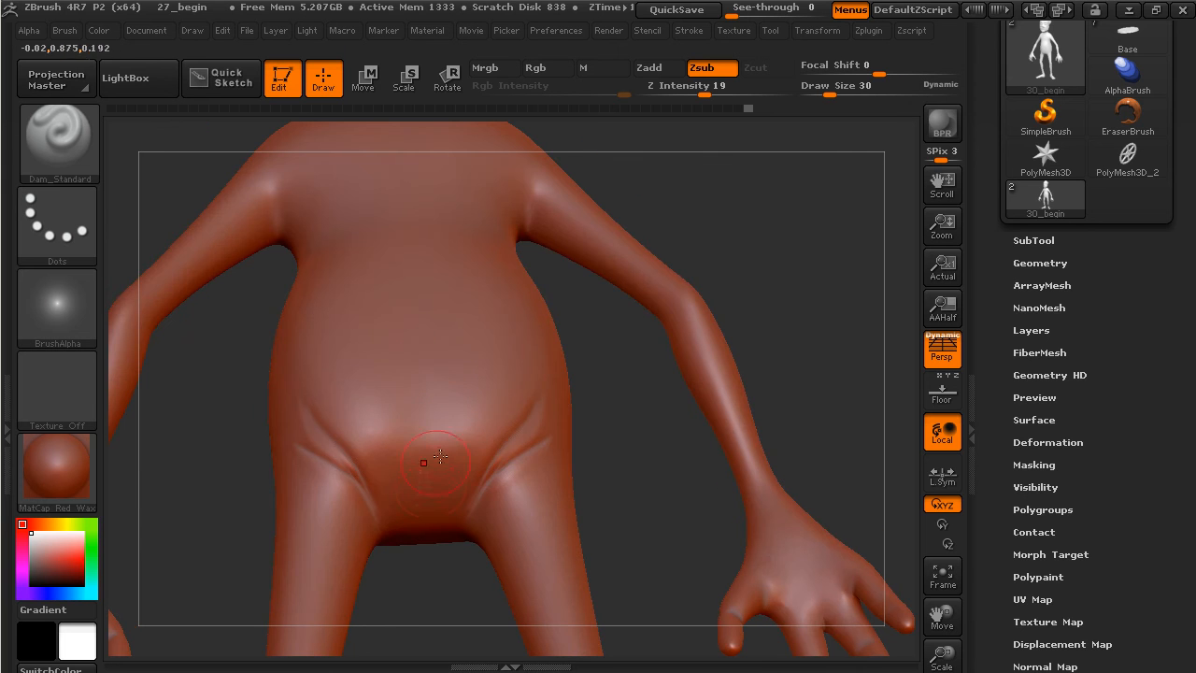
mouse_move(748, 212)
left_mouse_down()
mouse_move(421, 436)
mouse_move(417, 393)
left_mouse_up()
key("shift")
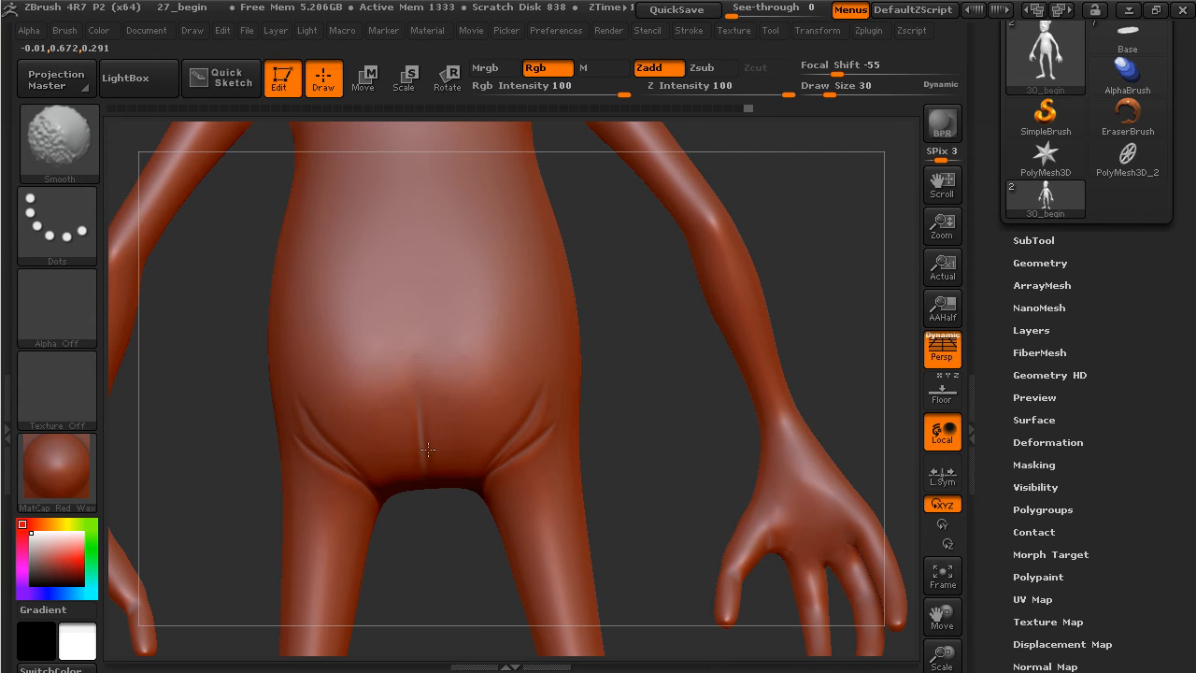
Step: Carve horizontal skin folds across the middle of the back between the armpits and soften them
mouse_move(630, 339)
left_mouse_down()
mouse_move(689, 401)
mouse_move(766, 349)
mouse_move(783, 472)
left_mouse_up()
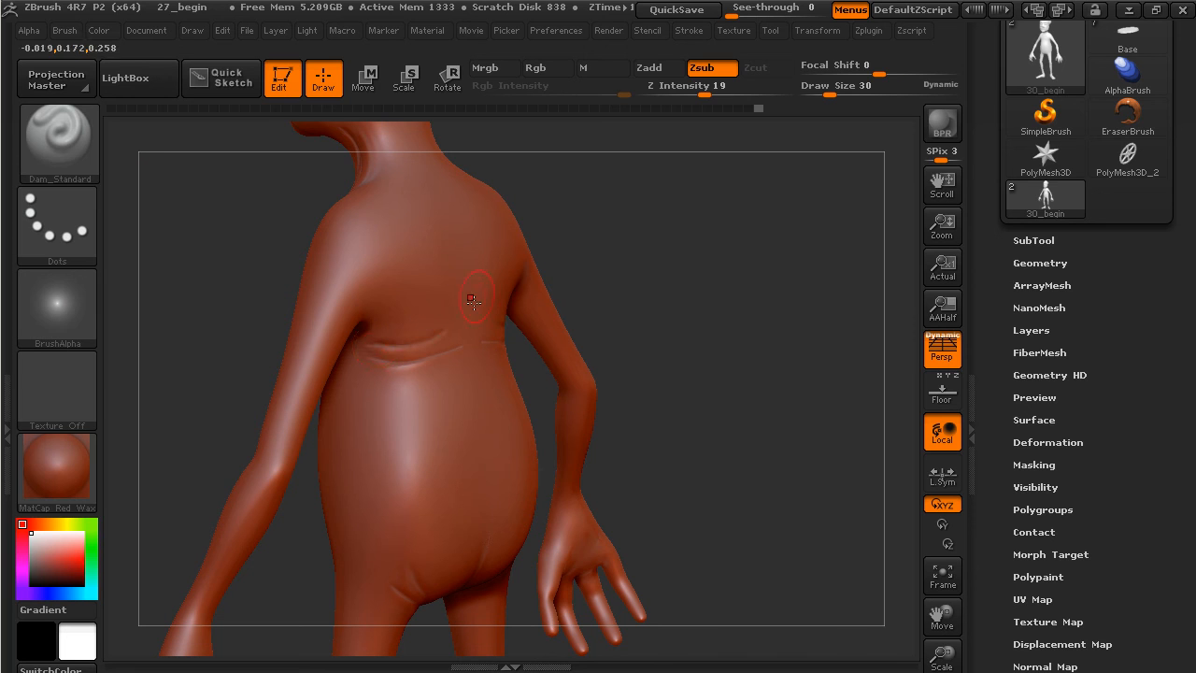
key("shift")
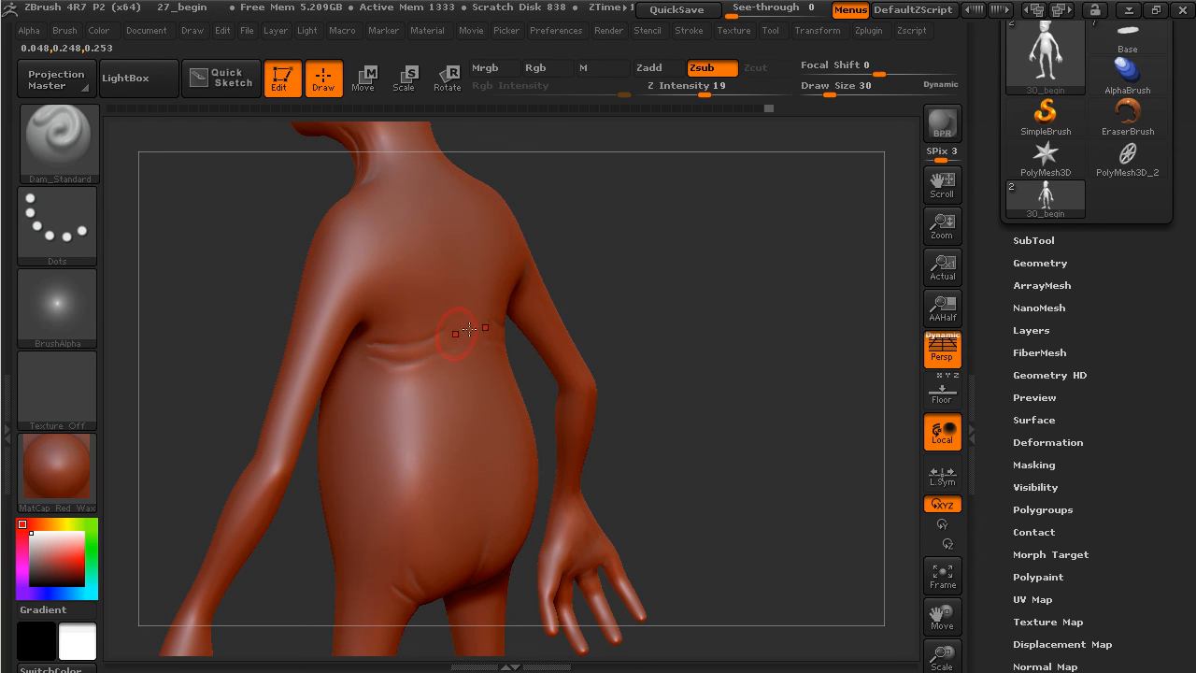
key("shift")
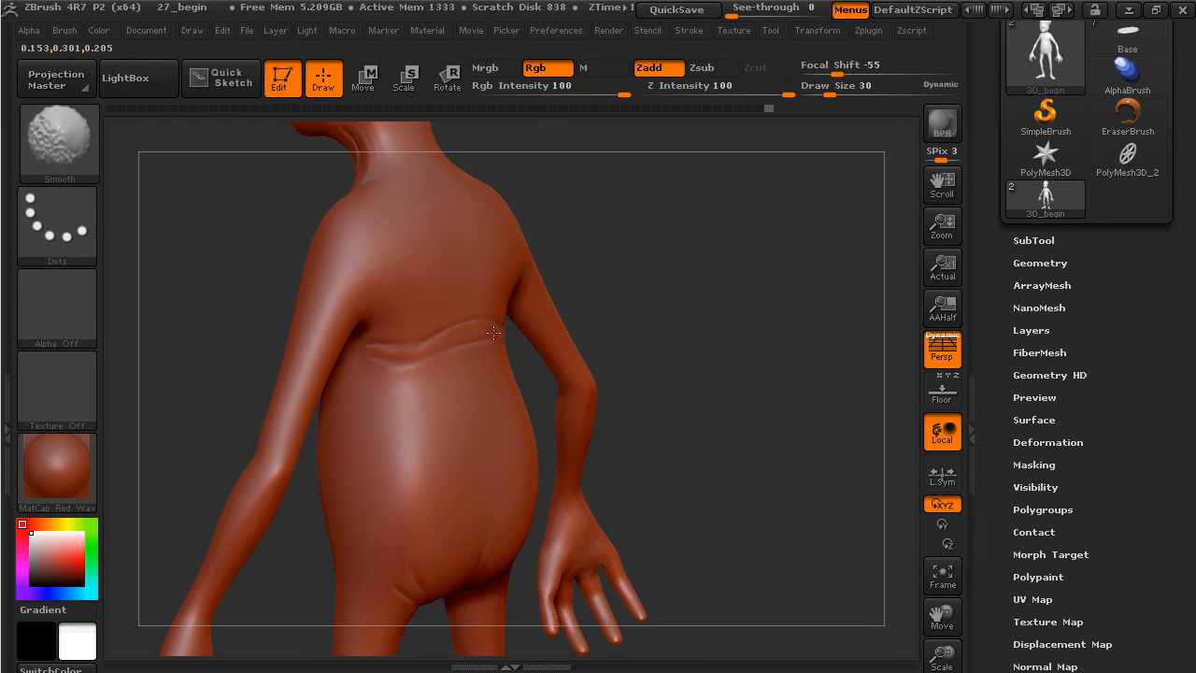
Step: Build up the shoulder blades on the upper back with the ClayBuildup brush at draw size 42
mouse_move(630, 191)
left_mouse_down()
mouse_move(651, 193)
mouse_move(689, 267)
mouse_move(679, 301)
left_mouse_up()
left_click(69, 156)
left_click(241, 285)
left_click_drag(824, 92, 837, 92)
left_click_drag(704, 284, 732, 284)
left_click_drag(510, 300, 518, 328)
mouse_move(508, 285)
left_mouse_down()
mouse_move(538, 370)
mouse_move(515, 297)
mouse_move(540, 361)
mouse_move(524, 293)
mouse_move(546, 338)
mouse_move(519, 309)
left_mouse_up()
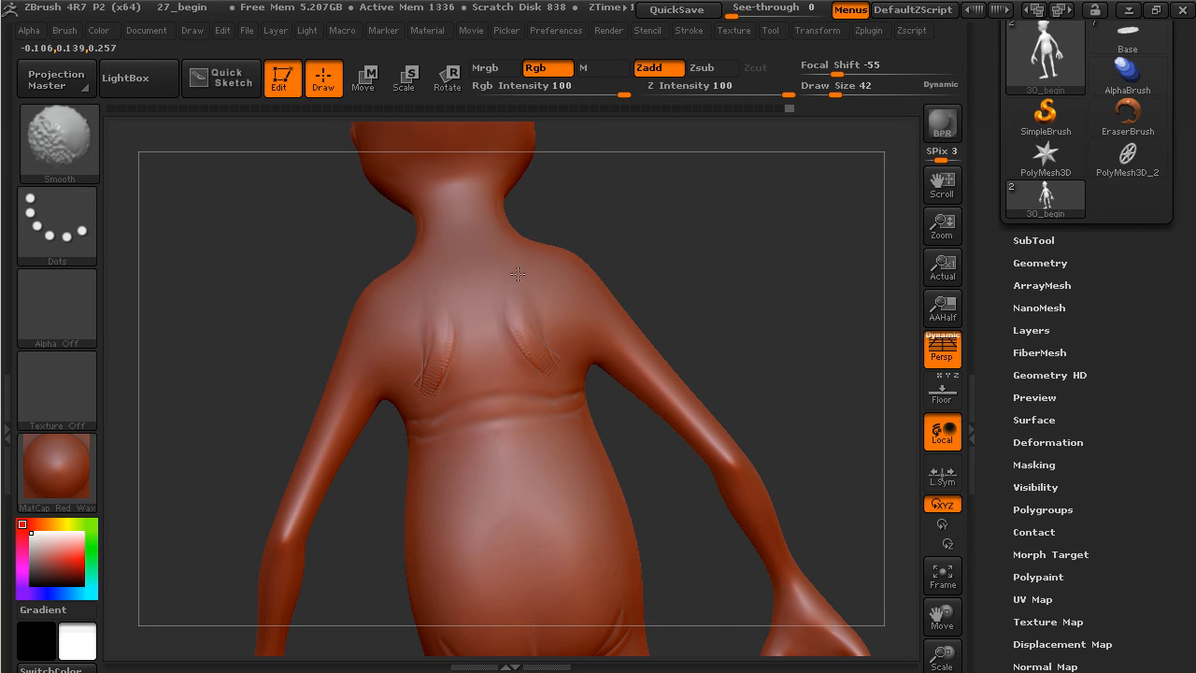
Step: Carve the inner edges of the shoulder blades with the Dam_Standard brush and smooth them
key("b")
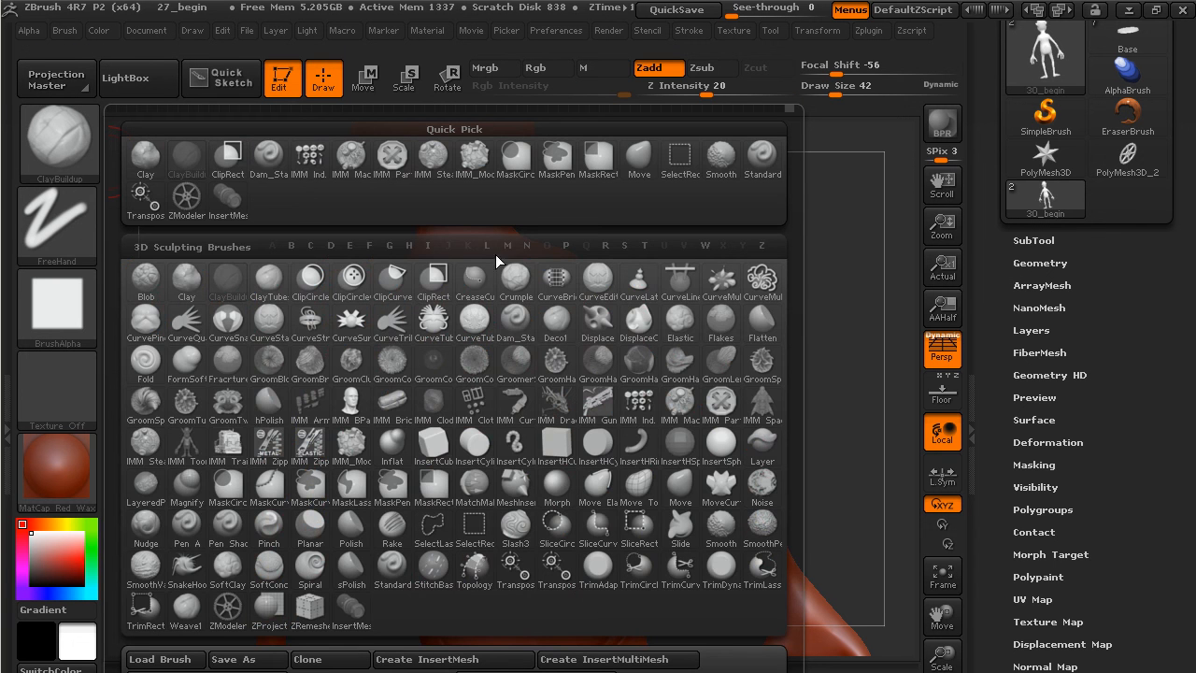
left_click(530, 315)
left_click_drag(497, 293, 515, 344)
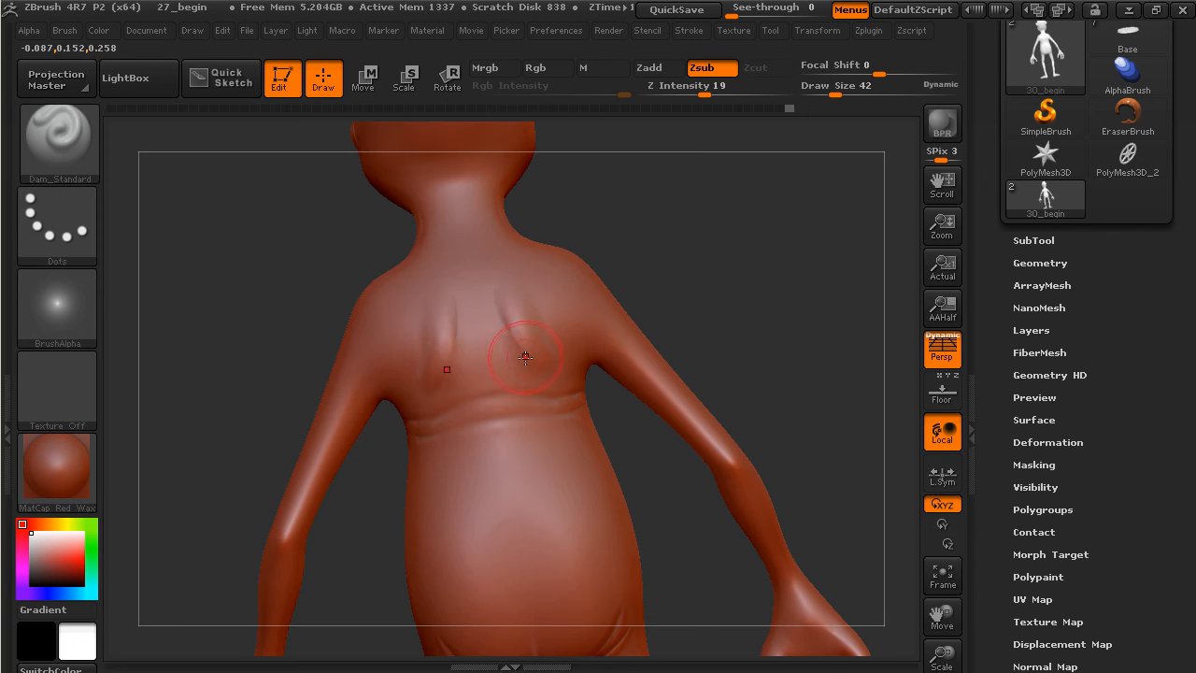
left_click_drag(496, 302, 547, 385)
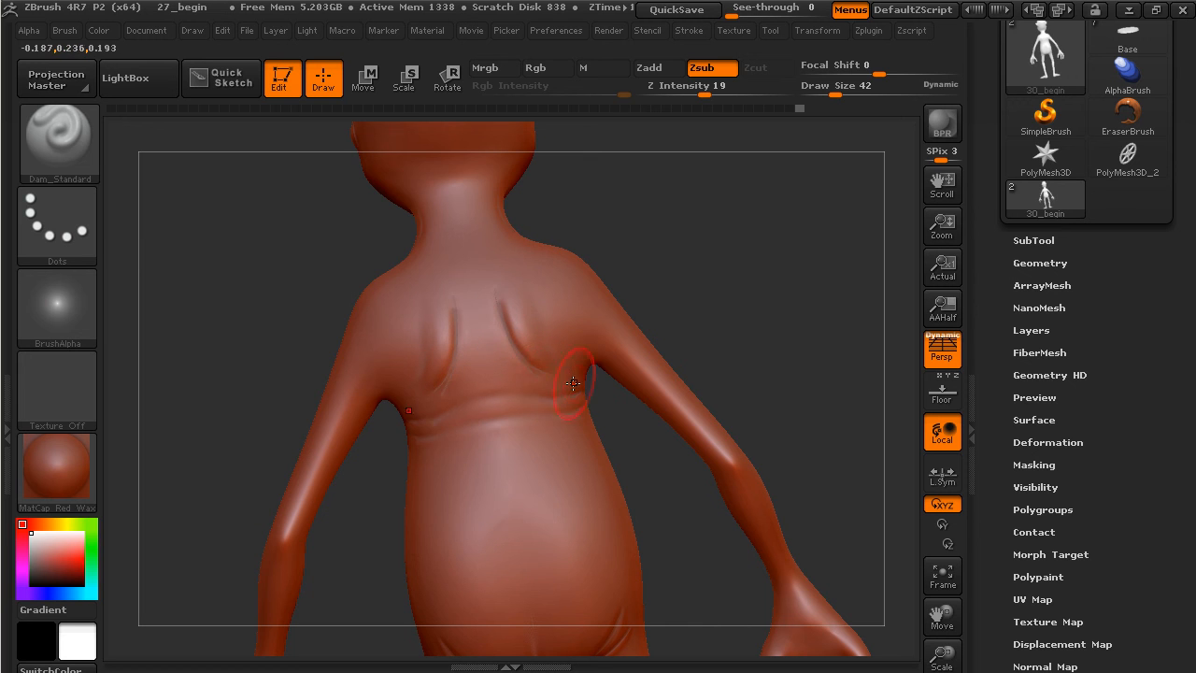
key("shift")
Step: Carve grooves down the back of the neck and creases behind the armpits, smoothing them
left_click_drag(564, 213, 612, 211)
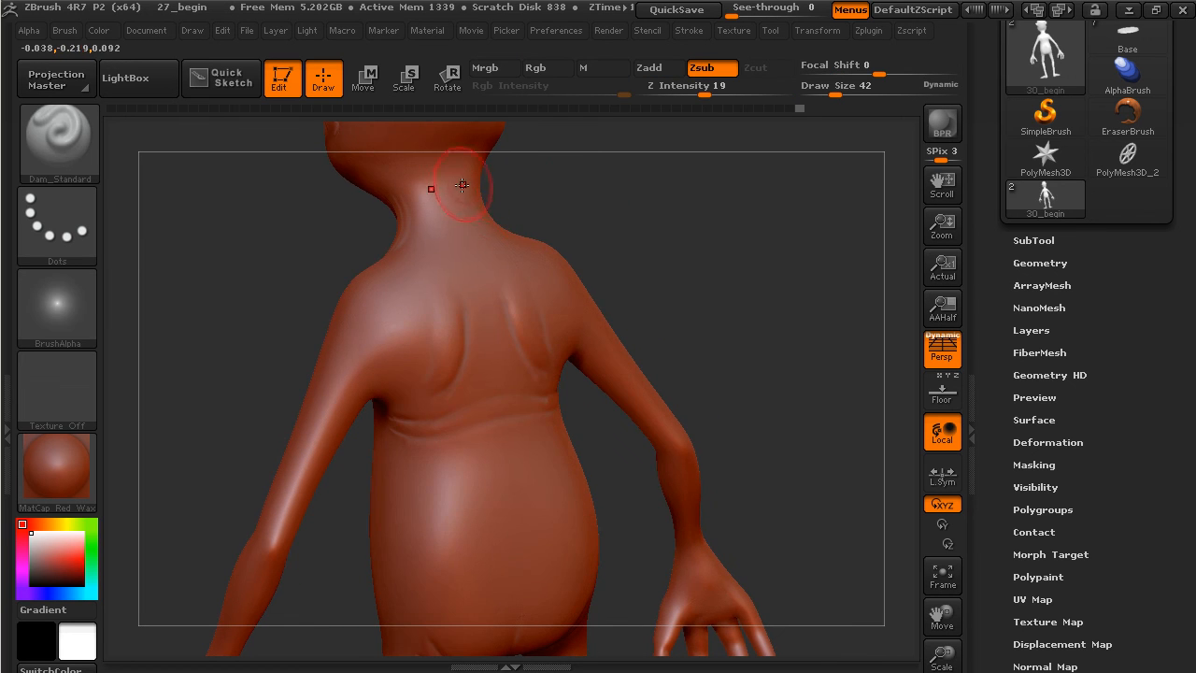
left_click_drag(484, 266, 484, 256)
mouse_move(462, 206)
left_mouse_down("shift")
mouse_move(479, 253)
mouse_move(503, 239)
left_mouse_up("shift")
mouse_move(595, 273)
left_mouse_down()
mouse_move(364, 407)
mouse_move(390, 316)
left_mouse_up()
mouse_move(371, 384)
left_mouse_down()
mouse_move(411, 294)
mouse_move(385, 354)
mouse_move(393, 400)
left_mouse_up()
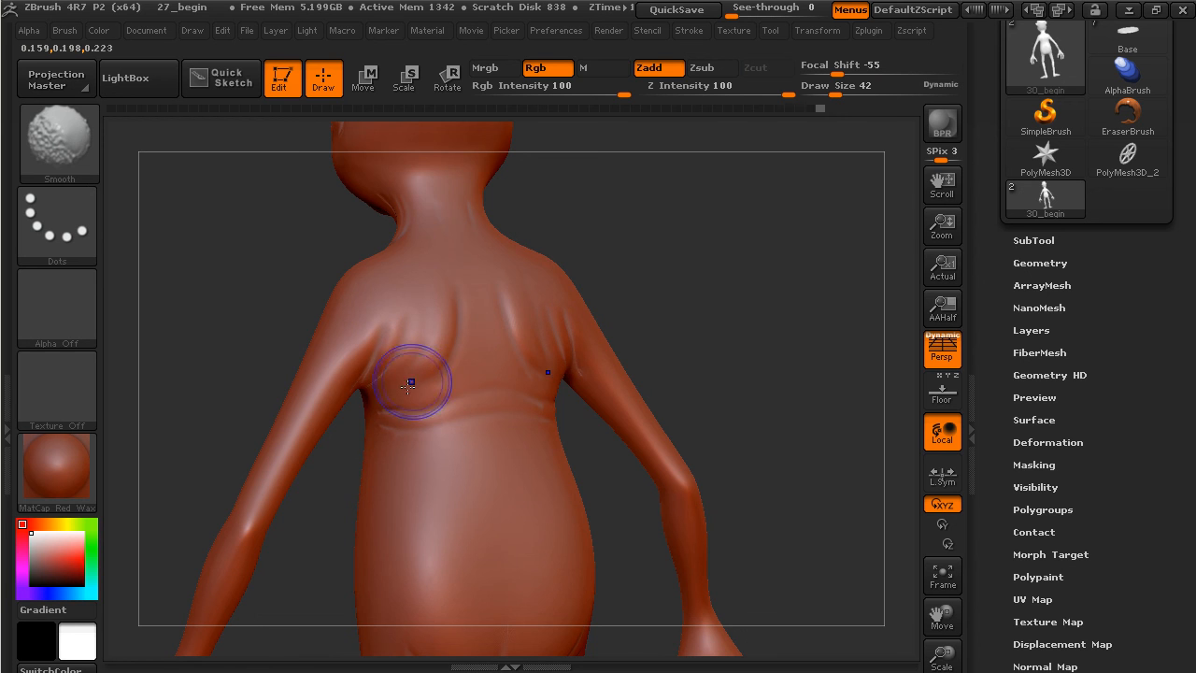
Step: Carve curved skin folds at the front of the armpits where the arms meet the torso
mouse_move(703, 329)
left_mouse_down()
mouse_move(713, 342)
mouse_move(775, 299)
mouse_move(711, 345)
mouse_move(740, 367)
left_mouse_up()
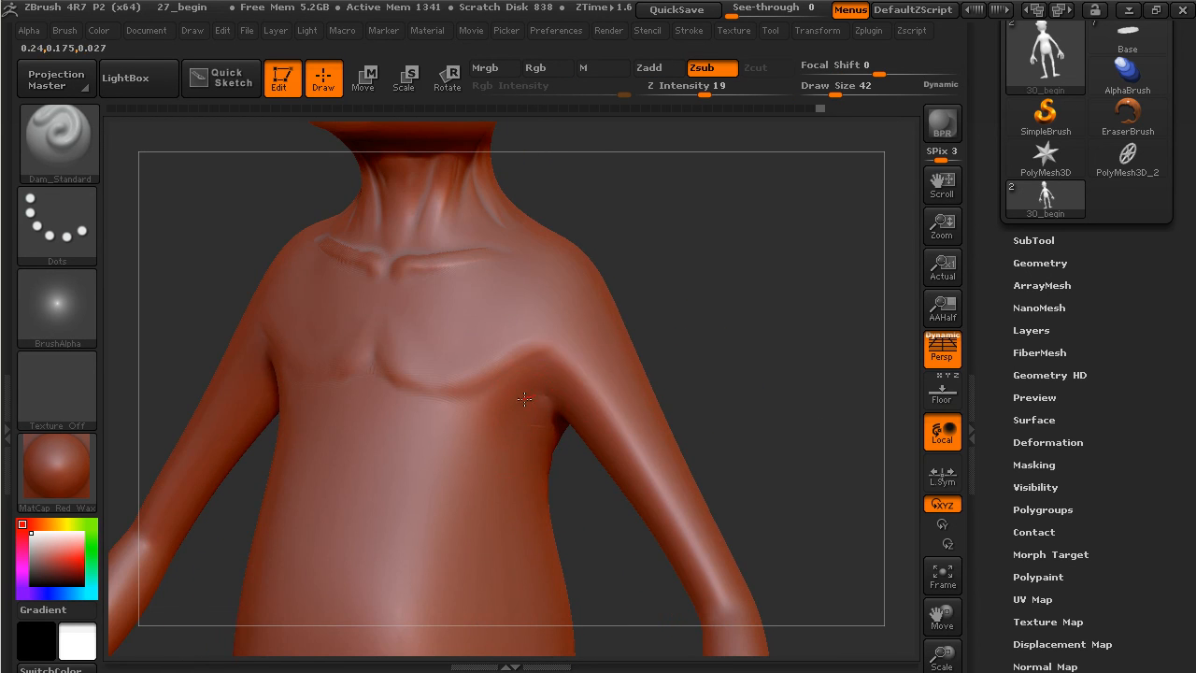
mouse_move(559, 385)
left_mouse_down()
mouse_move(527, 397)
mouse_move(531, 429)
left_mouse_up()
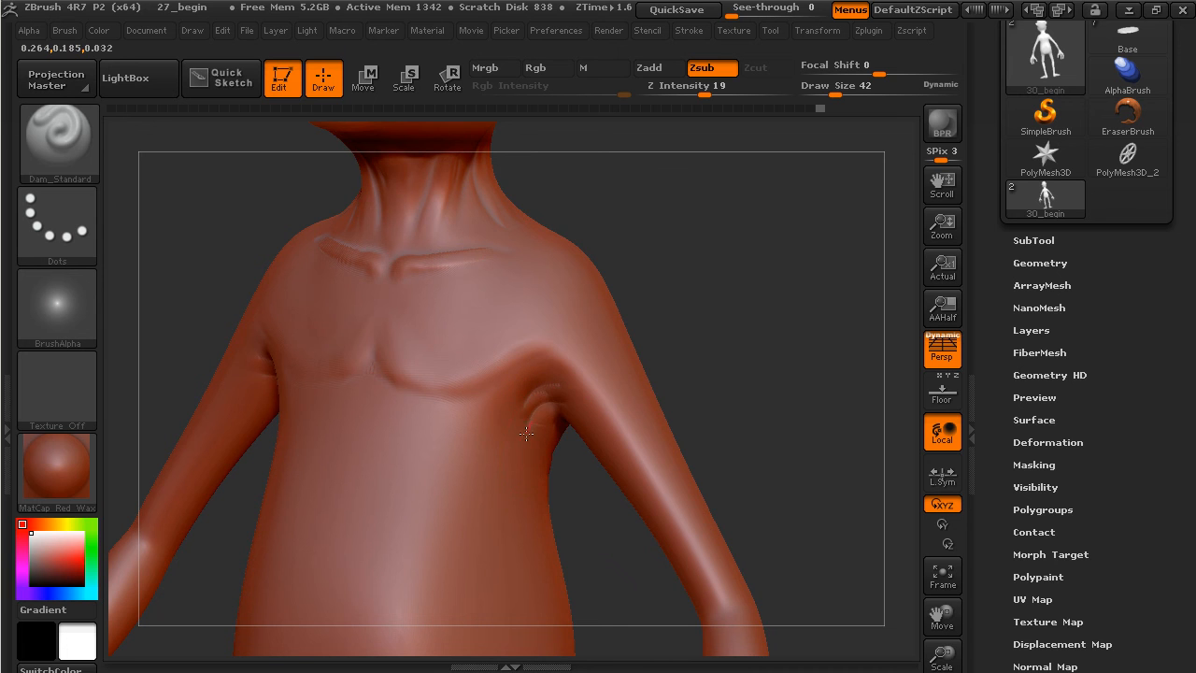
left_click_drag(675, 352, 701, 352)
left_click_drag(542, 368, 509, 408)
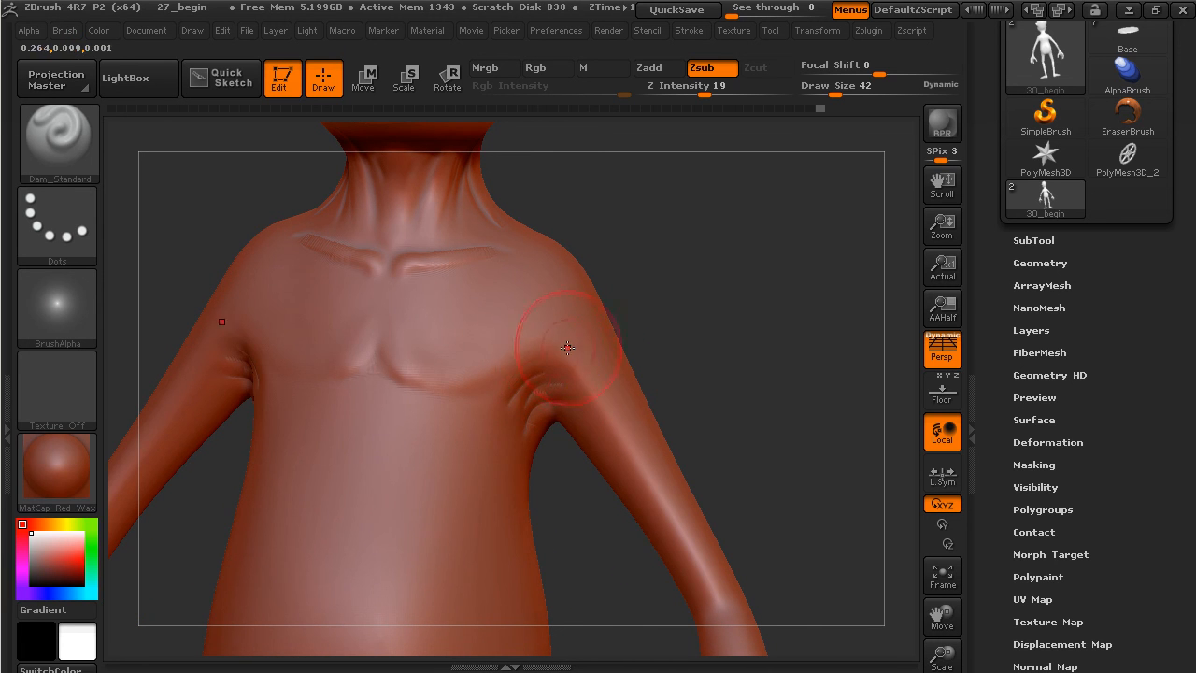
Step: Soften the crease along the lower edge of the chest and undo the last stroke across it
key("shift")
left_click_drag(388, 374, 509, 370)
key("ctrl+z")
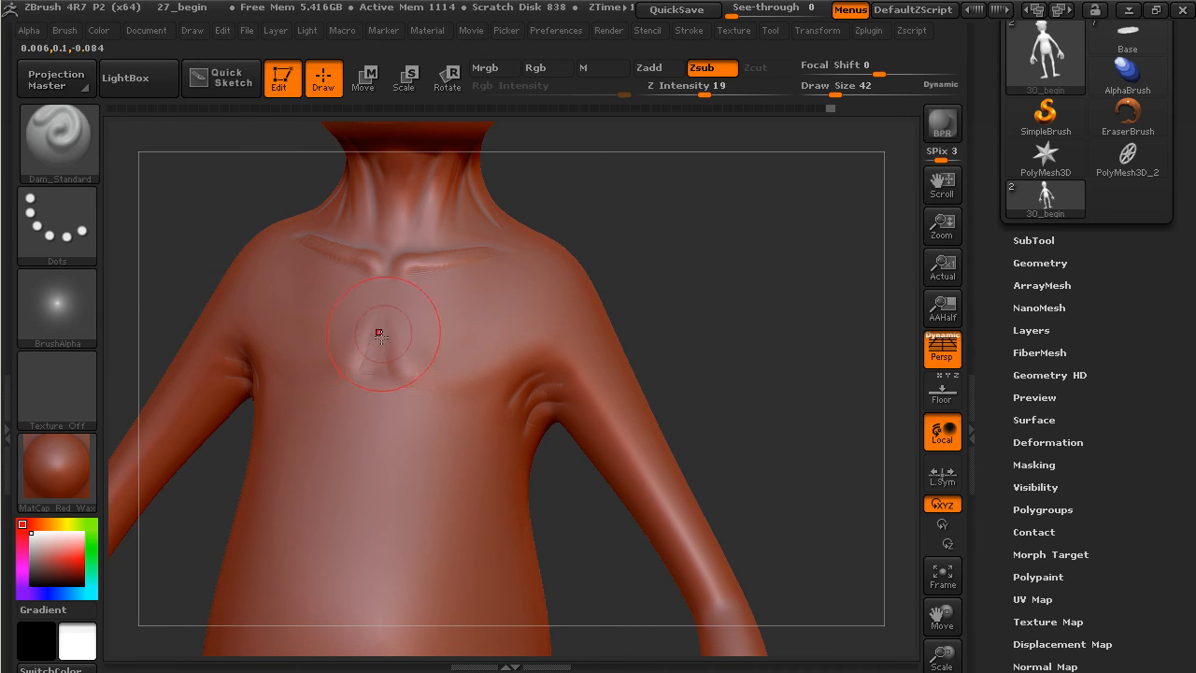
Step: Undo the last chest stroke, then carve the crease down the sternum and along the lower edge of the chest
key("ctrl")
key("ctrl+z")
left_click_drag(381, 321, 390, 375)
mouse_move(390, 378)
left_mouse_down()
mouse_move(450, 395)
mouse_move(545, 350)
mouse_move(466, 391)
left_mouse_up()
Step: Carve curved skin folds across the upper belly below the chest and smooth them into the sides of the torso
left_click_drag(329, 403, 414, 401)
mouse_move(548, 465)
left_mouse_down()
mouse_move(488, 474)
mouse_move(531, 484)
left_mouse_up()
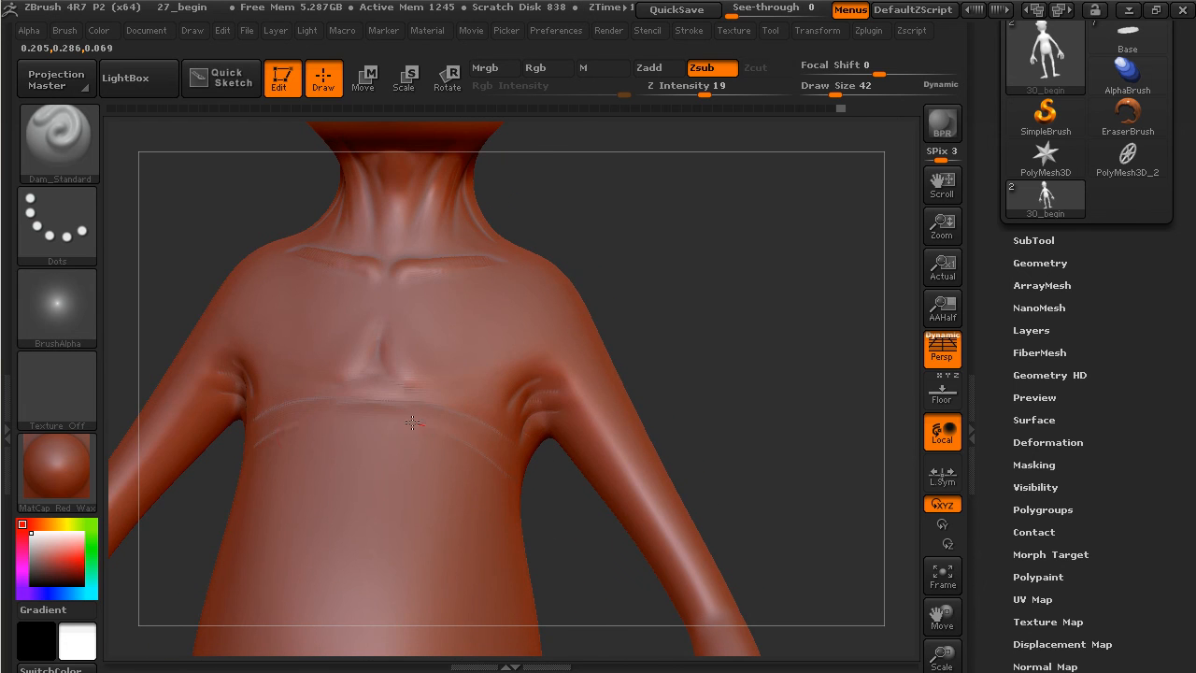
key("shift")
mouse_move(502, 441)
left_mouse_down()
mouse_move(561, 555)
mouse_move(542, 464)
mouse_move(383, 355)
left_mouse_up()
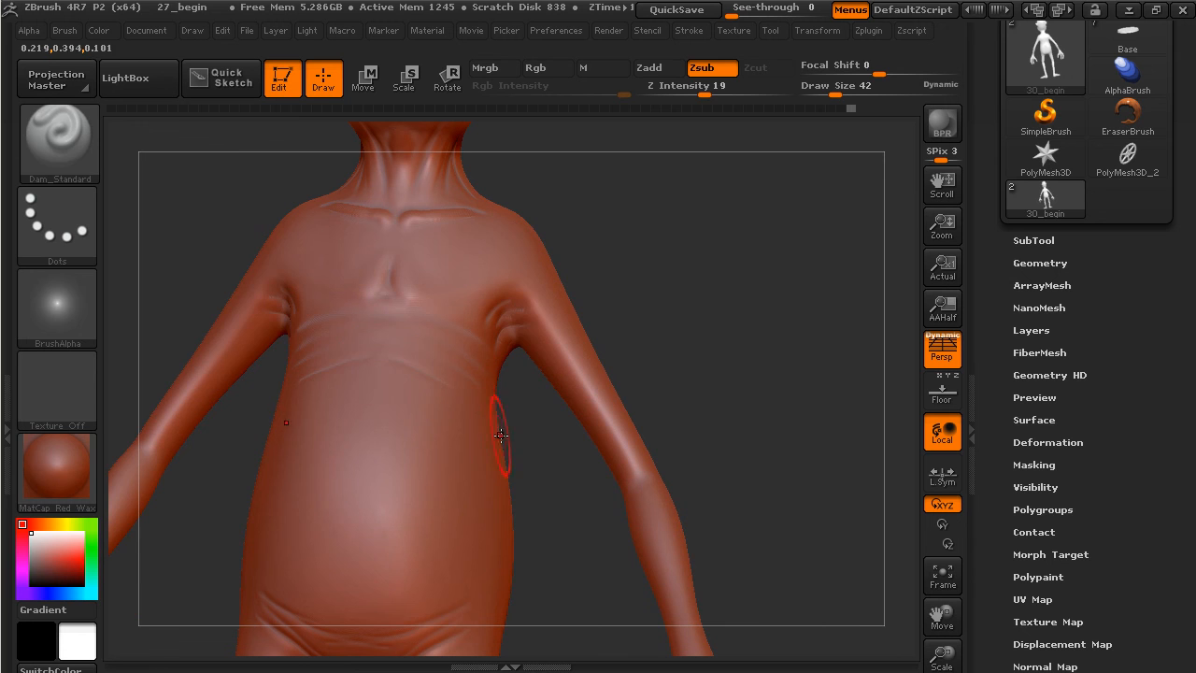
key("shift")
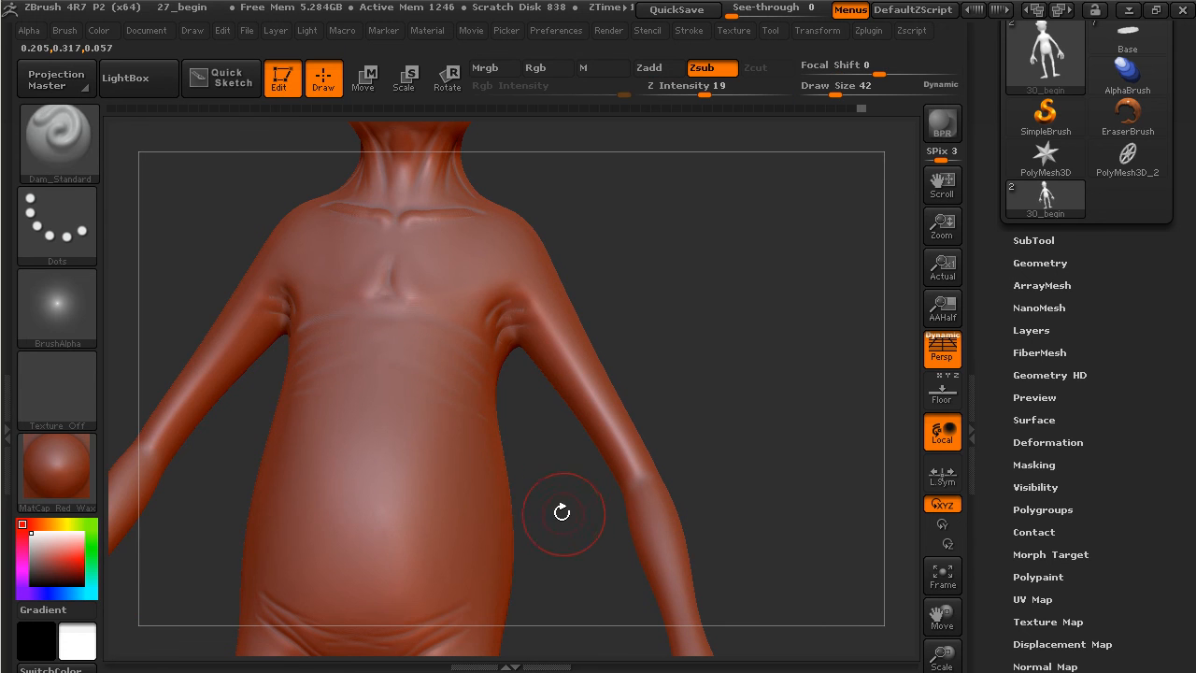
Step: Carve and soften a navel on the lower belly, and carve a vertical crease between the buttocks
left_click_drag(548, 502, 409, 454)
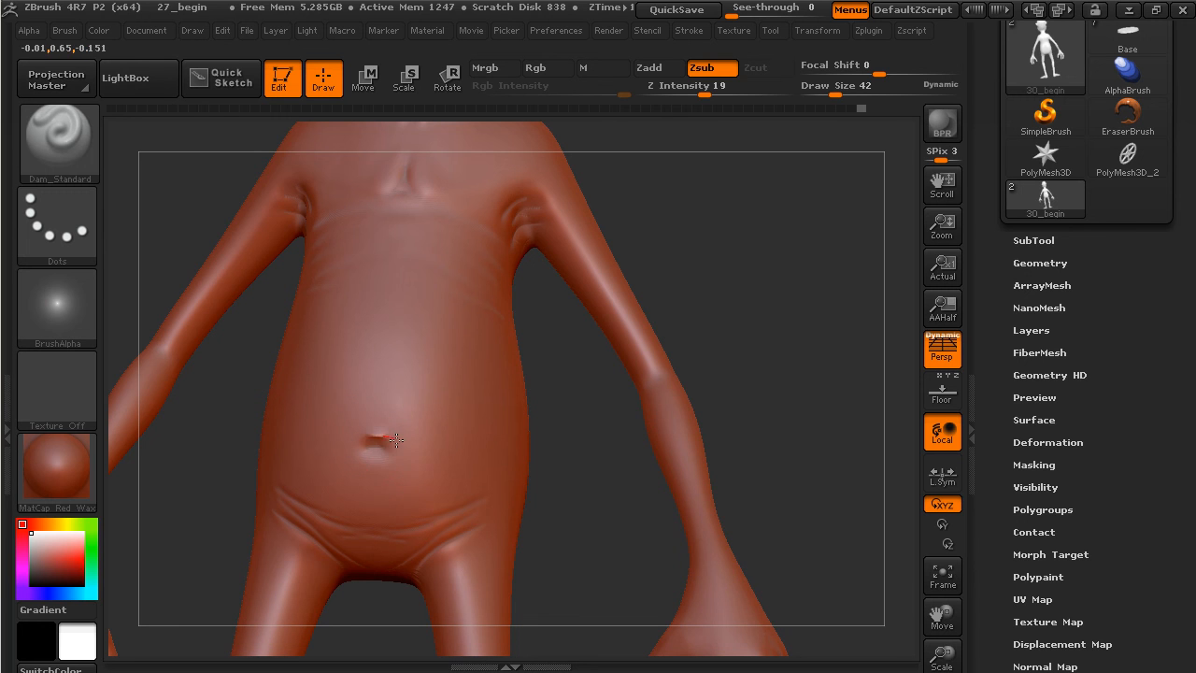
mouse_move(385, 456)
left_mouse_down("shift")
mouse_move(402, 453)
mouse_move(379, 442)
mouse_move(390, 456)
left_mouse_up("shift")
mouse_move(606, 489)
left_mouse_down()
mouse_move(654, 368)
mouse_move(820, 459)
mouse_move(812, 415)
mouse_move(758, 368)
mouse_move(808, 461)
mouse_move(726, 435)
mouse_move(641, 459)
mouse_move(700, 392)
mouse_move(760, 273)
left_mouse_up()
left_click_drag(429, 520, 459, 331, "shift")
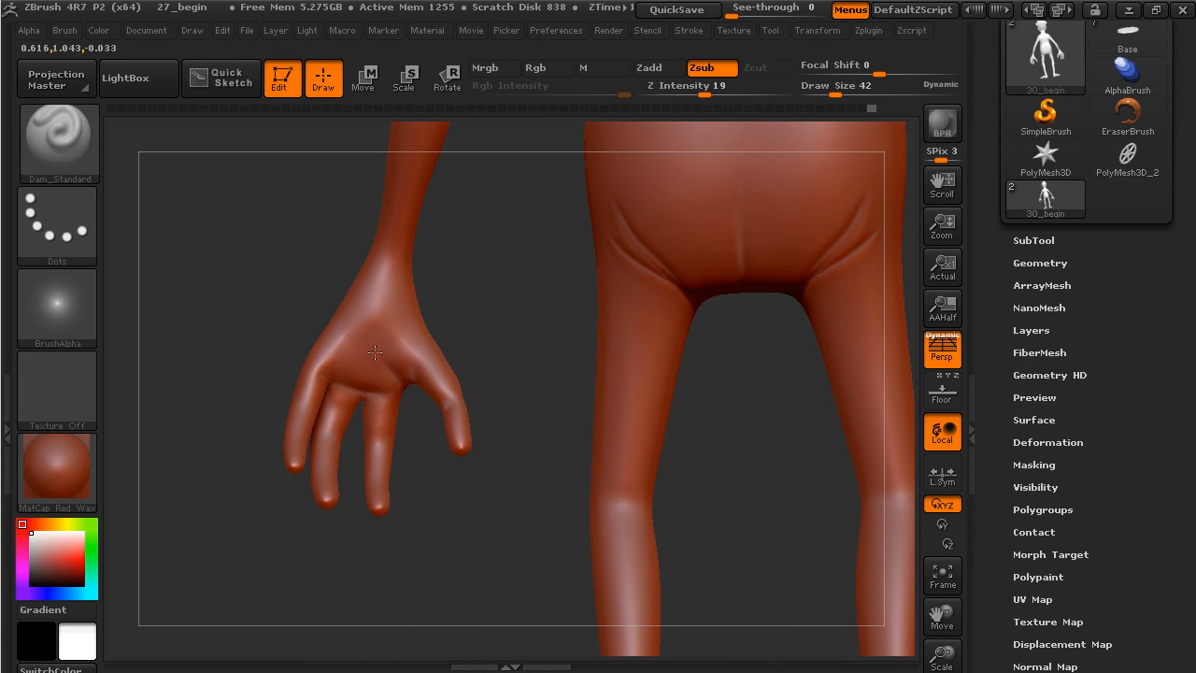
Step: Carve bend creases across the palms, the backs of the knees and the inner elbows
left_click_drag(473, 254, 507, 320)
mouse_move(457, 561)
left_mouse_down()
mouse_move(533, 518)
mouse_move(510, 514)
mouse_move(516, 501)
left_mouse_up()
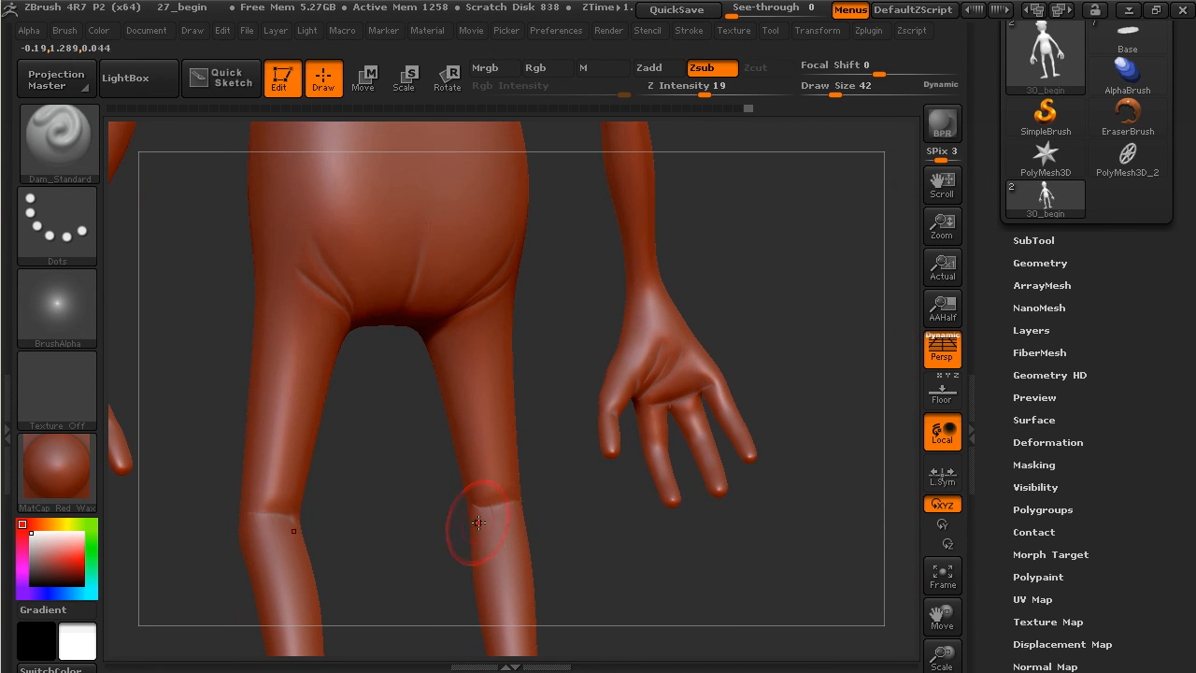
left_click_drag(598, 549, 427, 476)
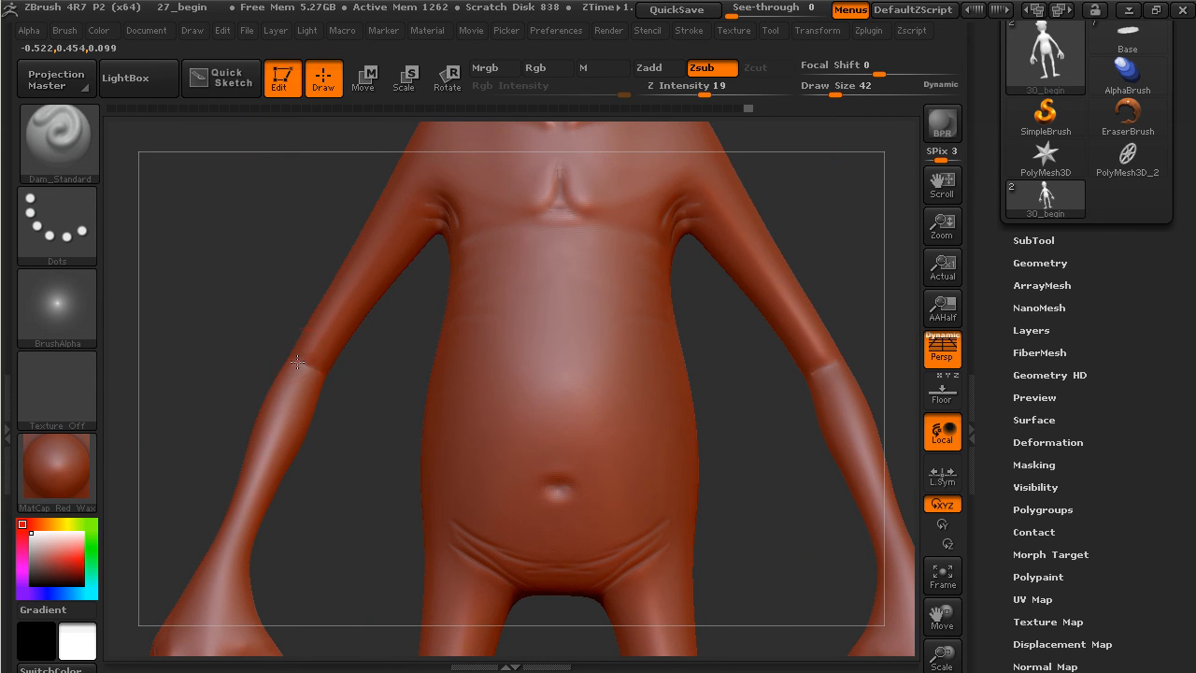
mouse_move(396, 401)
left_mouse_down()
mouse_move(321, 580)
mouse_move(812, 333)
mouse_move(750, 299)
mouse_move(777, 340)
mouse_move(807, 320)
left_mouse_up()
Step: Carve the jawline from under the chin up toward the ear and smooth it into the neck
left_click_drag(711, 277, 723, 271, "shift")
mouse_move(848, 222)
left_mouse_down("alt")
mouse_move(748, 272)
mouse_move(729, 312)
left_mouse_up("alt")
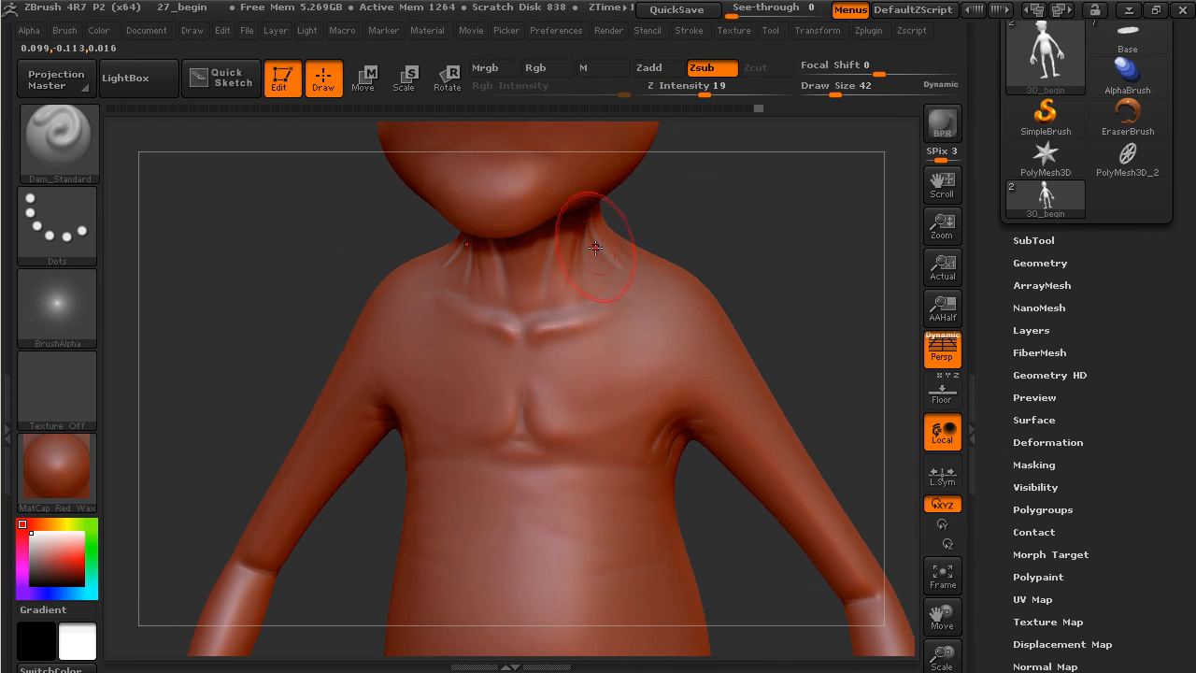
mouse_move(774, 275)
left_mouse_down("alt")
mouse_move(689, 242)
mouse_move(782, 392)
mouse_move(814, 376)
mouse_move(748, 400)
mouse_move(771, 298)
mouse_move(753, 398)
mouse_move(729, 366)
mouse_move(605, 407)
left_mouse_up("alt")
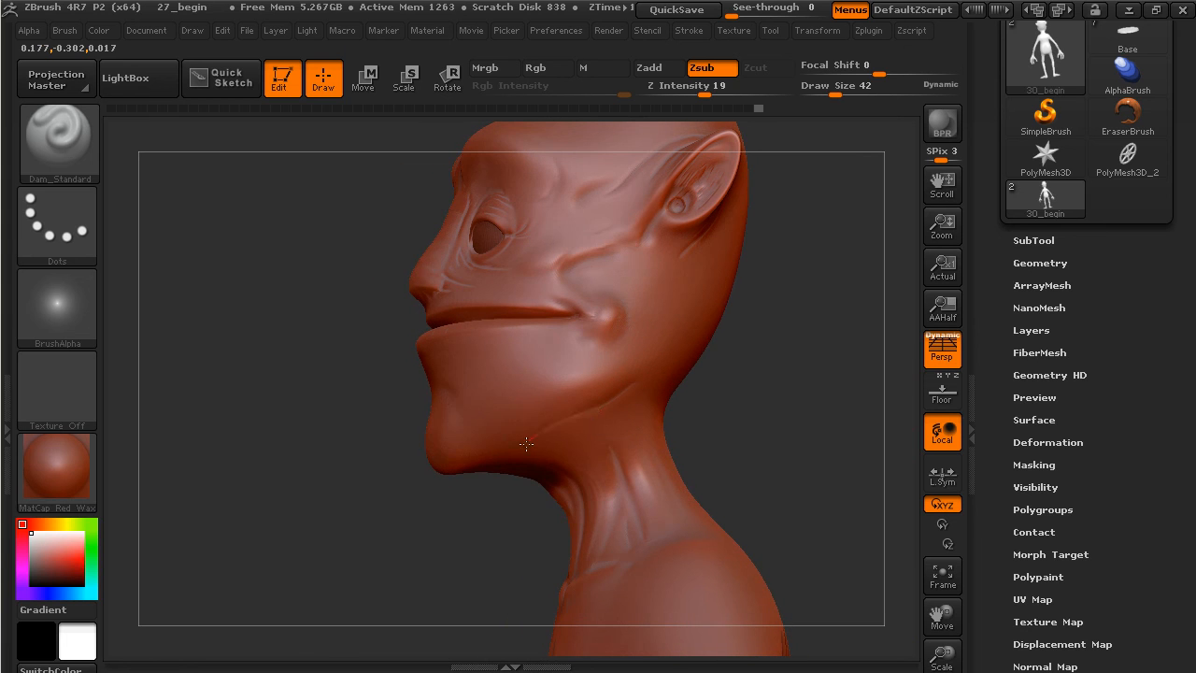
left_click_drag(493, 459, 539, 429)
left_click_drag(647, 375, 653, 347)
left_click_drag(541, 447, 613, 408)
left_click_drag(677, 346, 660, 366, "shift")
left_click_drag(753, 310, 762, 325)
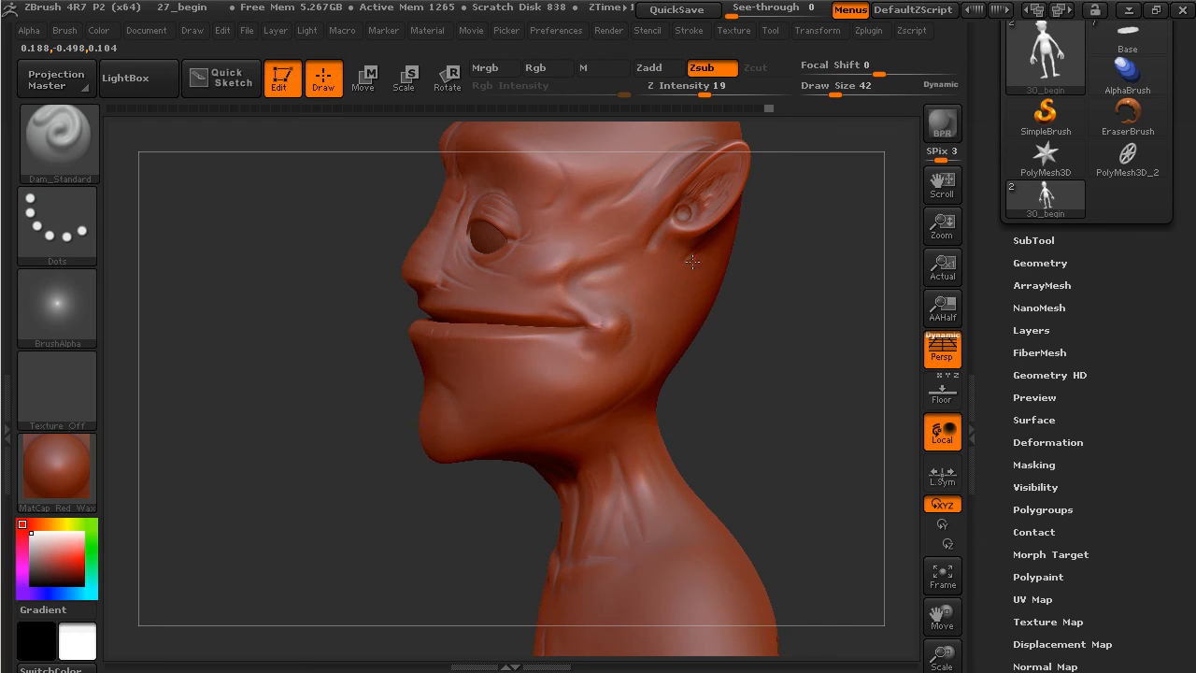
Step: Carve curved folds on the cheek between the ear and the corner of the mouth
left_click_drag(654, 321, 671, 284, "shift")
left_click_drag(676, 384, 629, 362)
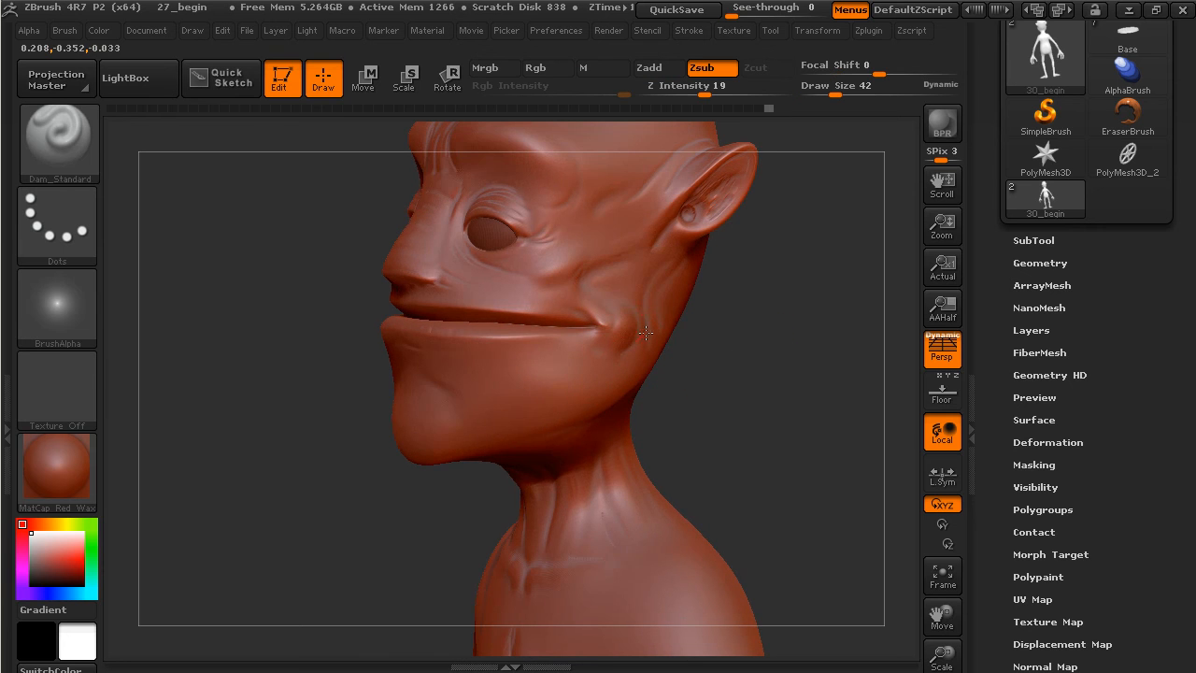
left_click_drag(758, 333, 784, 376, "alt")
mouse_move(607, 344)
left_mouse_down()
mouse_move(629, 304)
mouse_move(599, 256)
left_mouse_up()
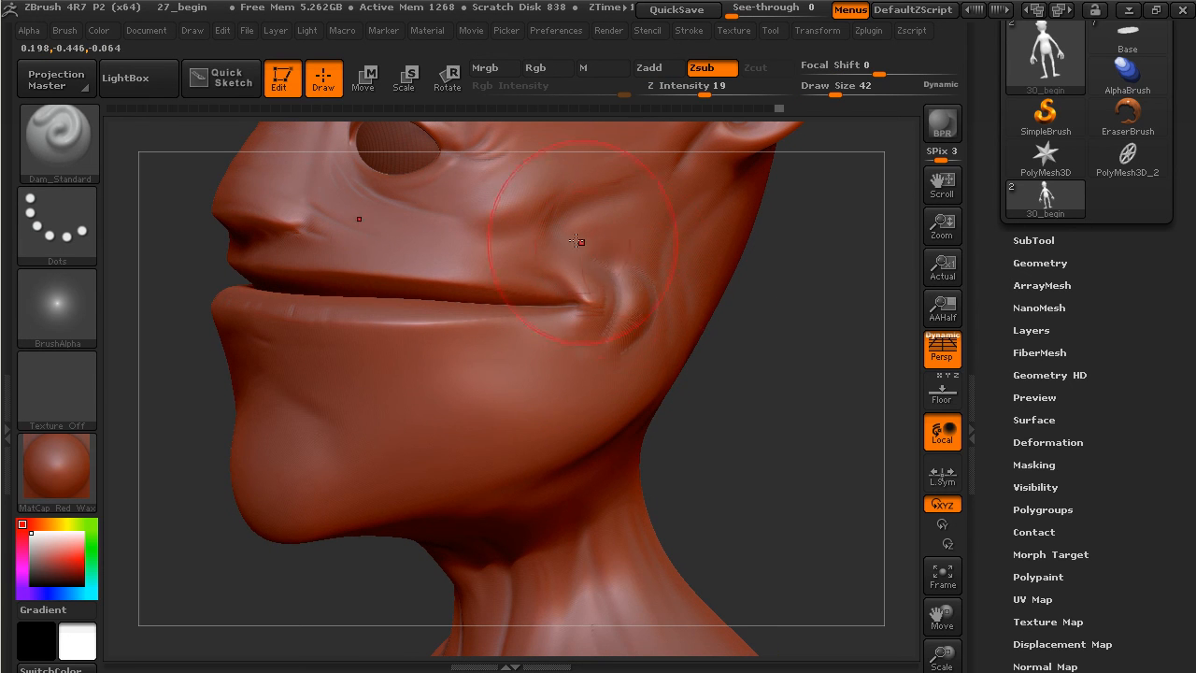
Step: Carve diagonal creases below the corner of the mouth toward the chin and smooth them
left_click_drag(788, 358, 668, 340)
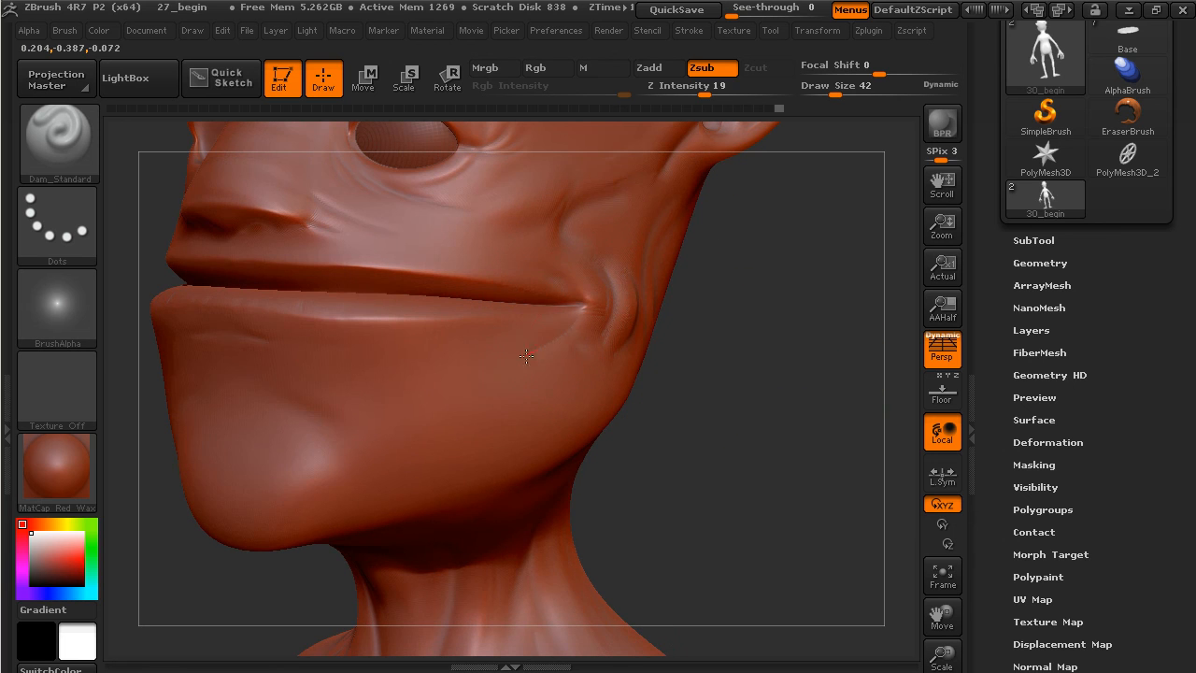
key("shift")
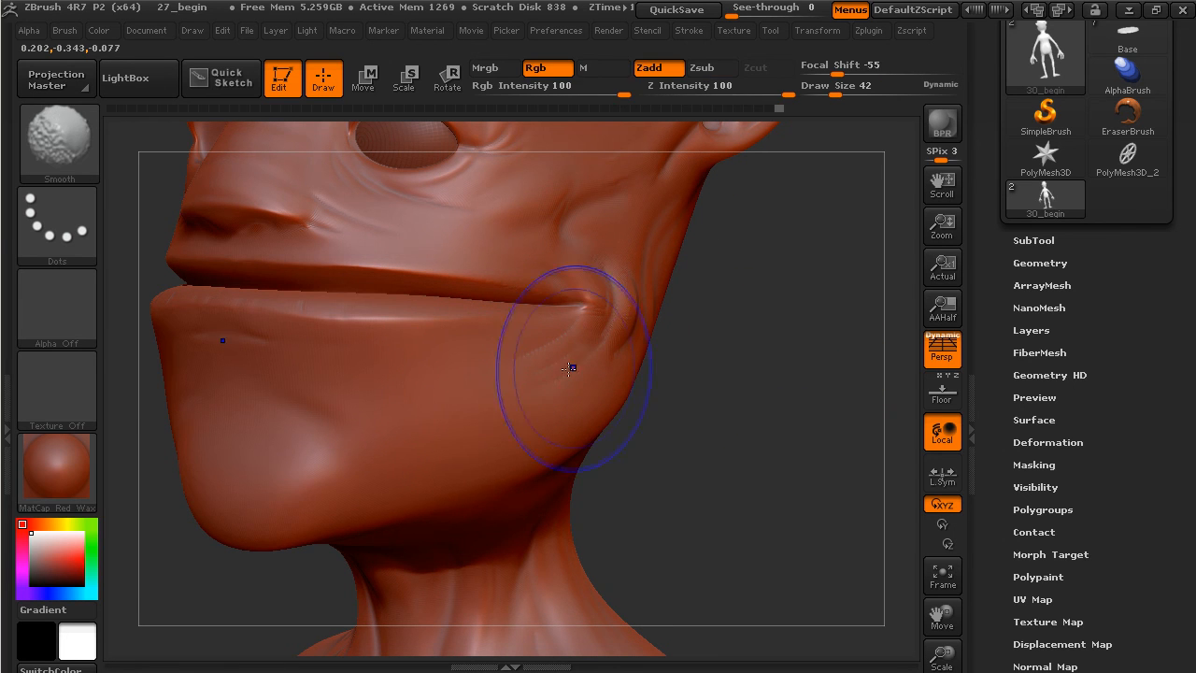
left_click_drag(528, 371, 544, 383, "shift")
left_click_drag(607, 347, 495, 406)
mouse_move(572, 353)
left_mouse_down()
mouse_move(529, 377)
mouse_move(570, 359)
mouse_move(542, 368)
left_mouse_up()
mouse_move(690, 458)
left_mouse_down("alt")
mouse_move(675, 392)
mouse_move(745, 400)
mouse_move(742, 375)
mouse_move(689, 349)
mouse_move(822, 454)
mouse_move(707, 381)
mouse_move(726, 422)
mouse_move(791, 437)
left_mouse_up("alt")
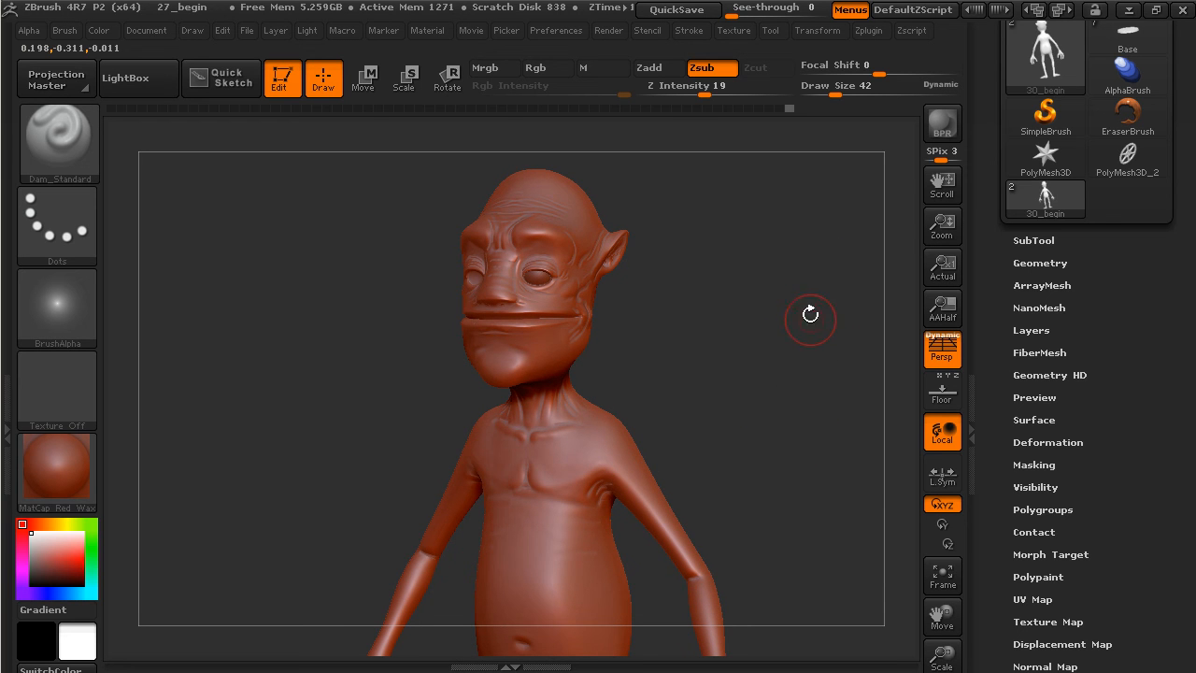
mouse_move(752, 396)
left_mouse_down("alt")
mouse_move(788, 420)
mouse_move(791, 466)
left_mouse_up("alt")
mouse_move(758, 505)
left_mouse_down("alt")
mouse_move(777, 528)
mouse_move(760, 347)
left_mouse_up("alt")
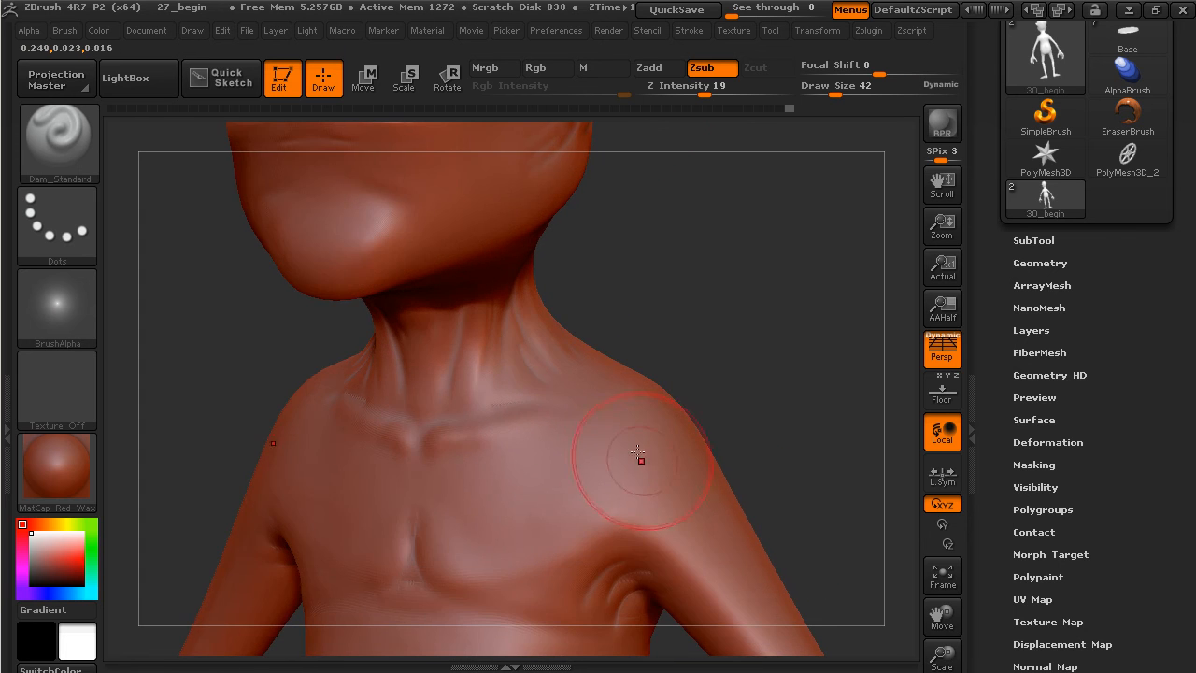
left_click_drag(811, 437, 766, 401, "alt")
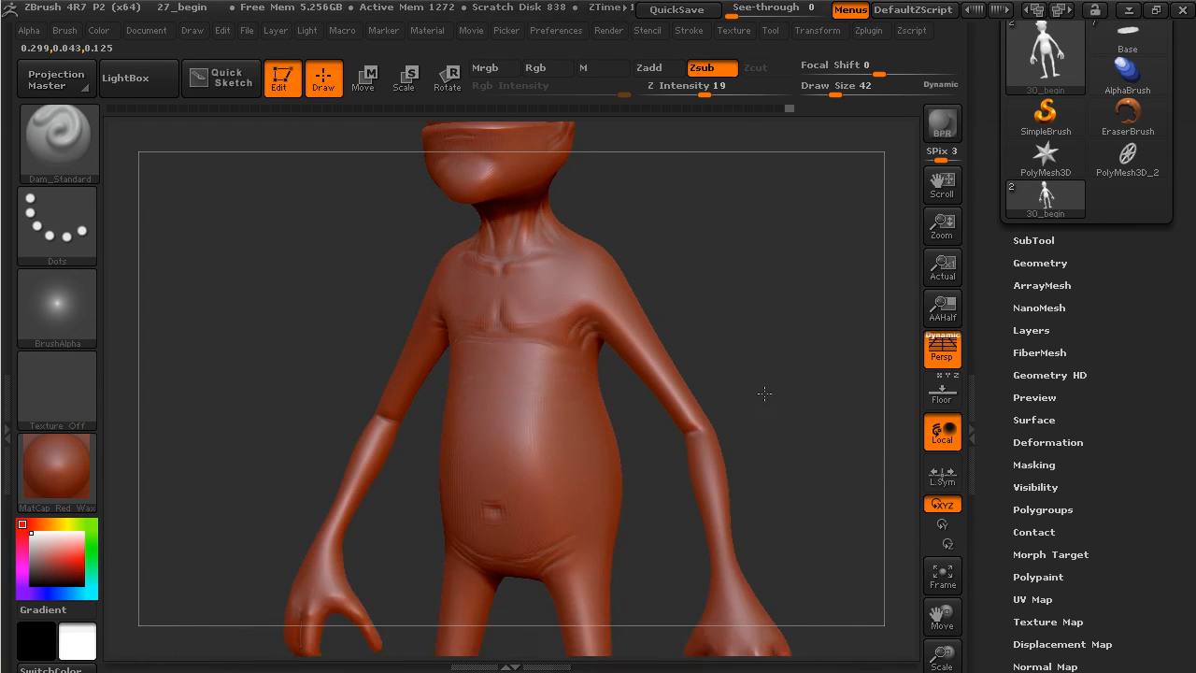